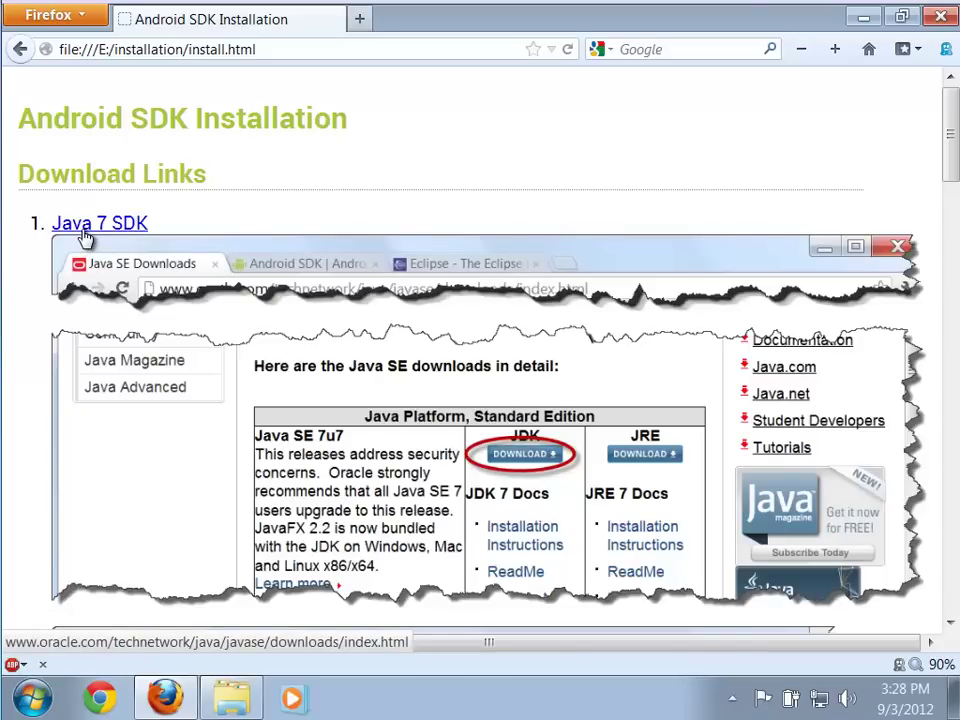
Open the Java 7 SDK, Eclipse and Android Development Kit download links from the Android SDK Installation page
{"action": "left_click", "coordinate": [86, 232]}
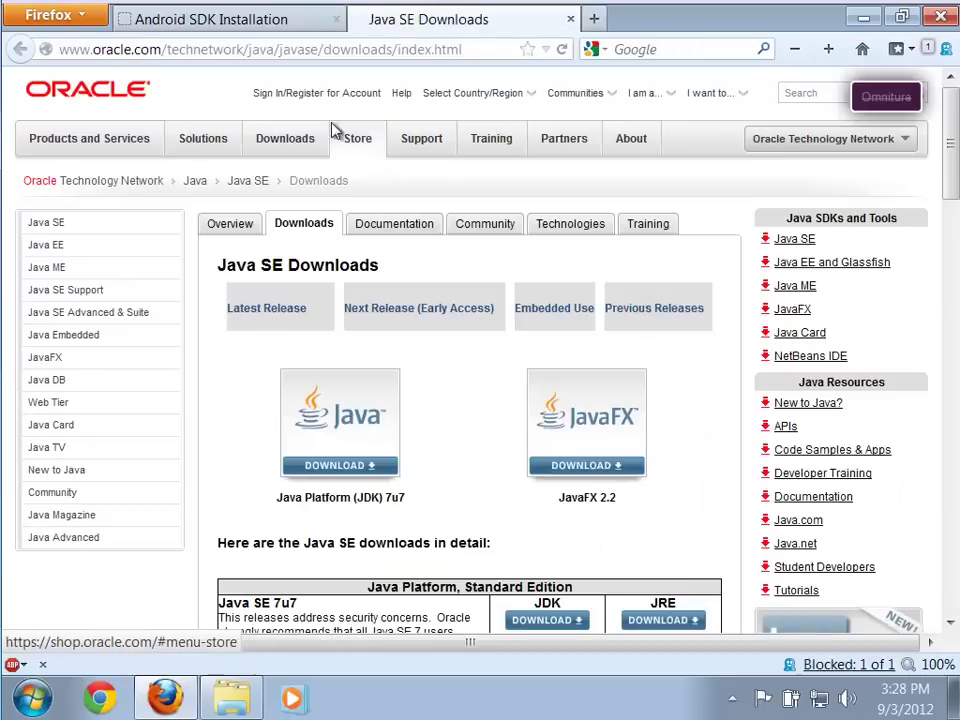
{"action": "left_click", "coordinate": [249, 30]}
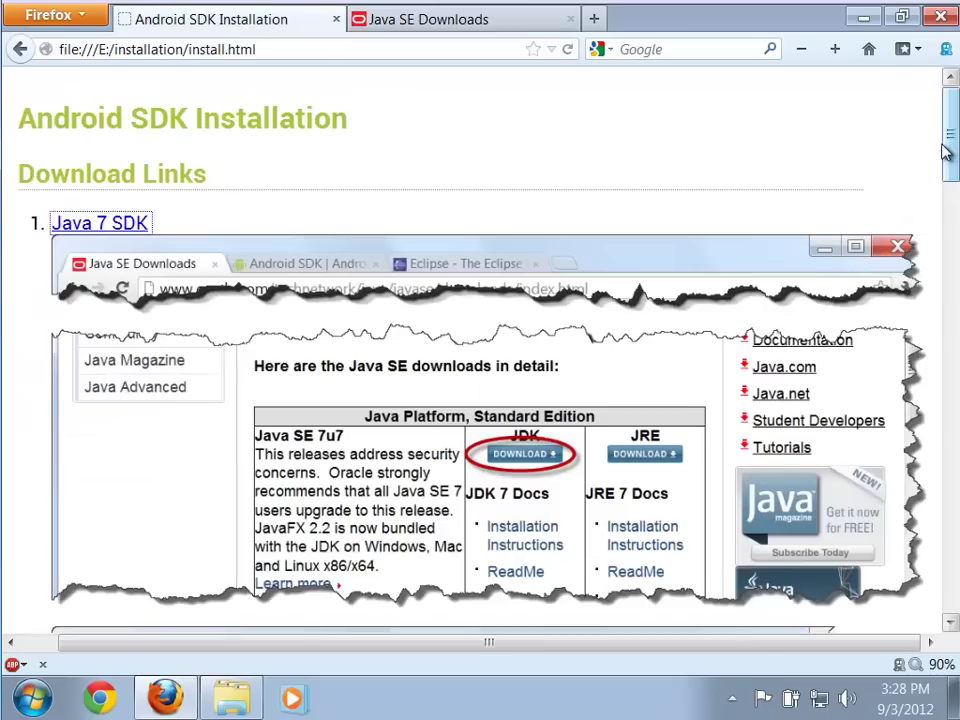
{"action": "left_click_drag", "start_coordinate": [948, 150], "coordinate": [926, 364]}
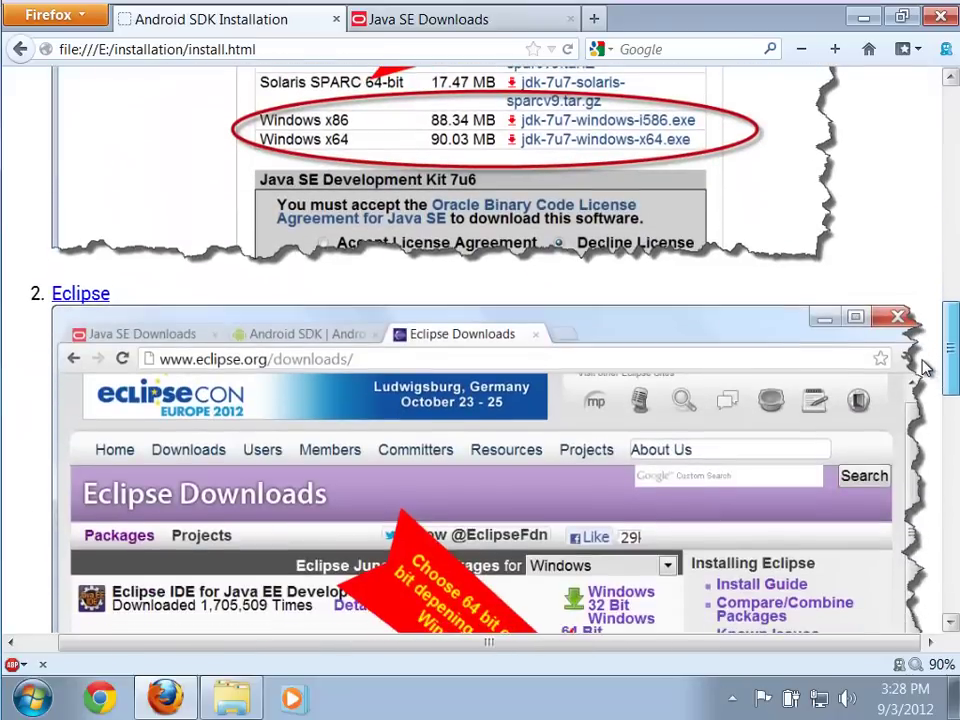
{"action": "left_click", "coordinate": [72, 298]}
{"action": "left_click", "coordinate": [161, 24]}
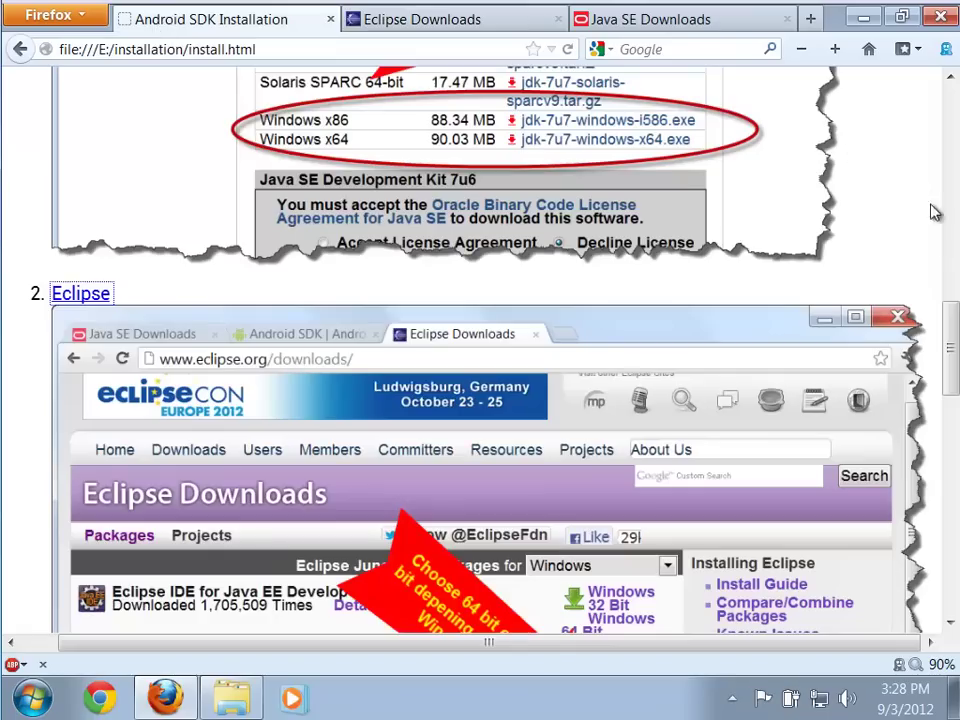
{"action": "left_click_drag", "start_coordinate": [948, 336], "coordinate": [208, 493]}
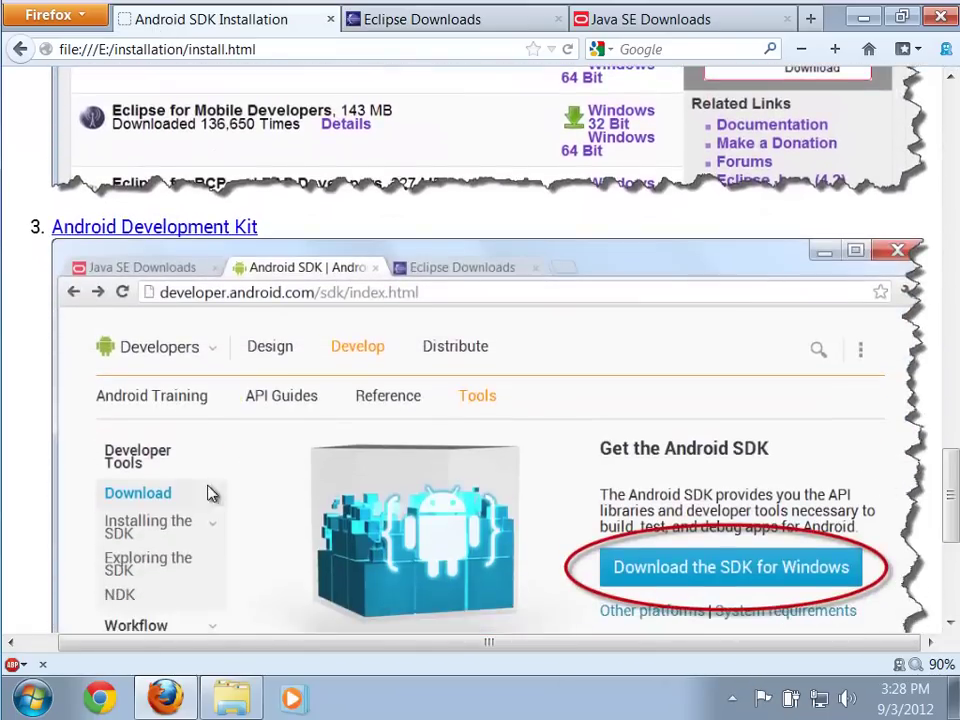
{"action": "left_click", "coordinate": [156, 236]}
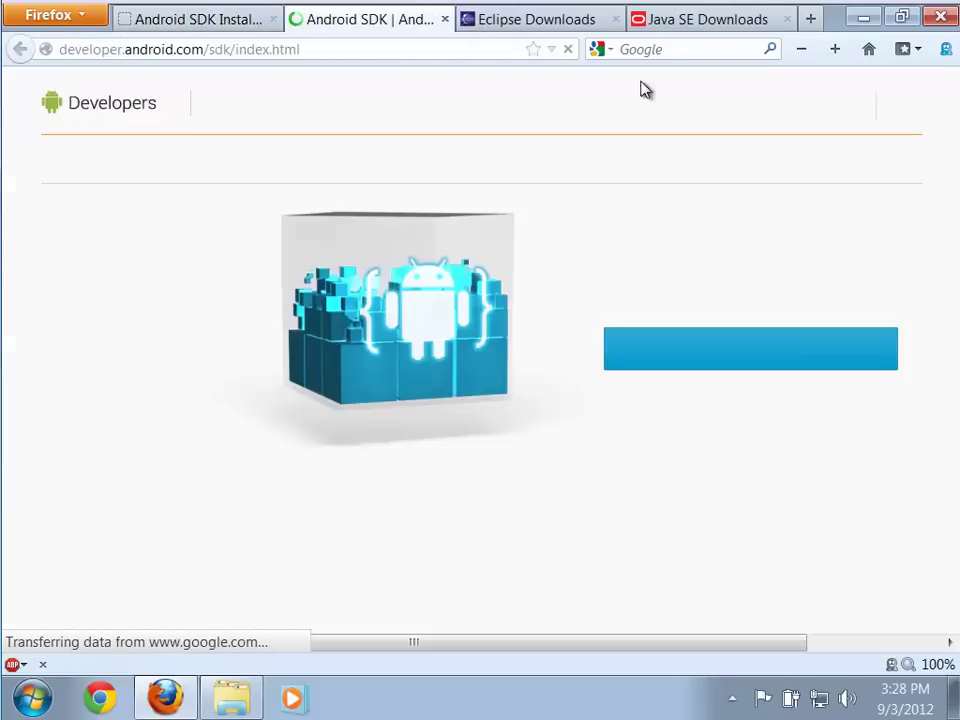
Open the JDK download page for Java SE 7u7 from the Java SE Downloads page
{"action": "left_click", "coordinate": [667, 24]}
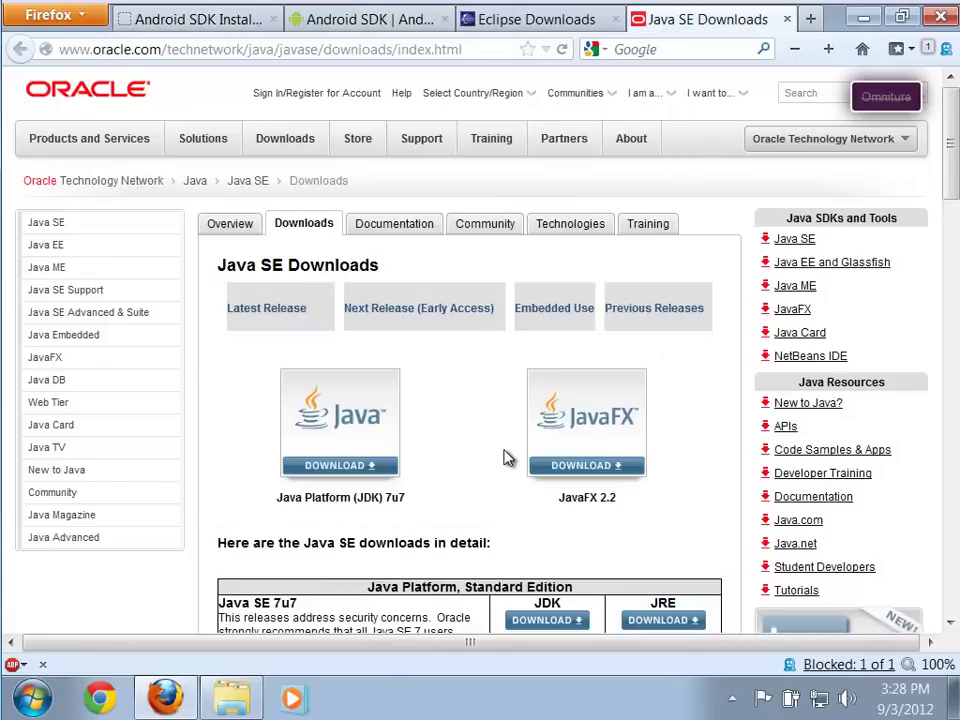
{"action": "scroll", "coordinate": [505, 457], "scroll_direction": "down", "scroll_amount": 2}
{"action": "scroll", "coordinate": [505, 457], "scroll_direction": "down", "scroll_amount": 4}
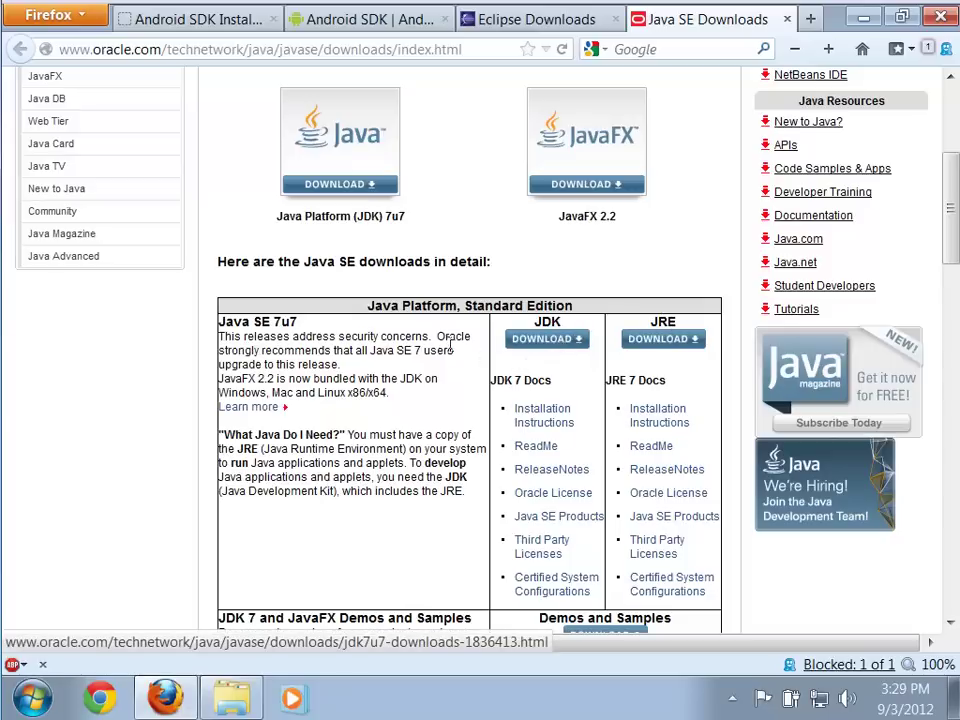
{"action": "left_click", "coordinate": [530, 341]}
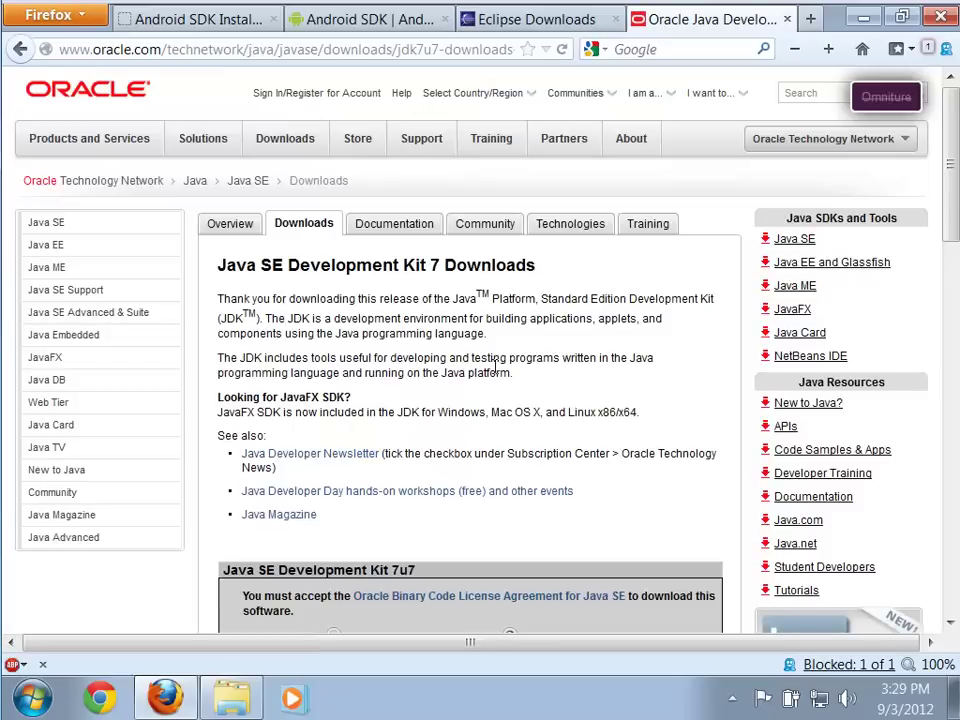
Accept the license agreement for Java SE Development Kit 7u7 and check the android folder for its Windows installer
{"action": "left_click_drag", "start_coordinate": [950, 240], "coordinate": [948, 360]}
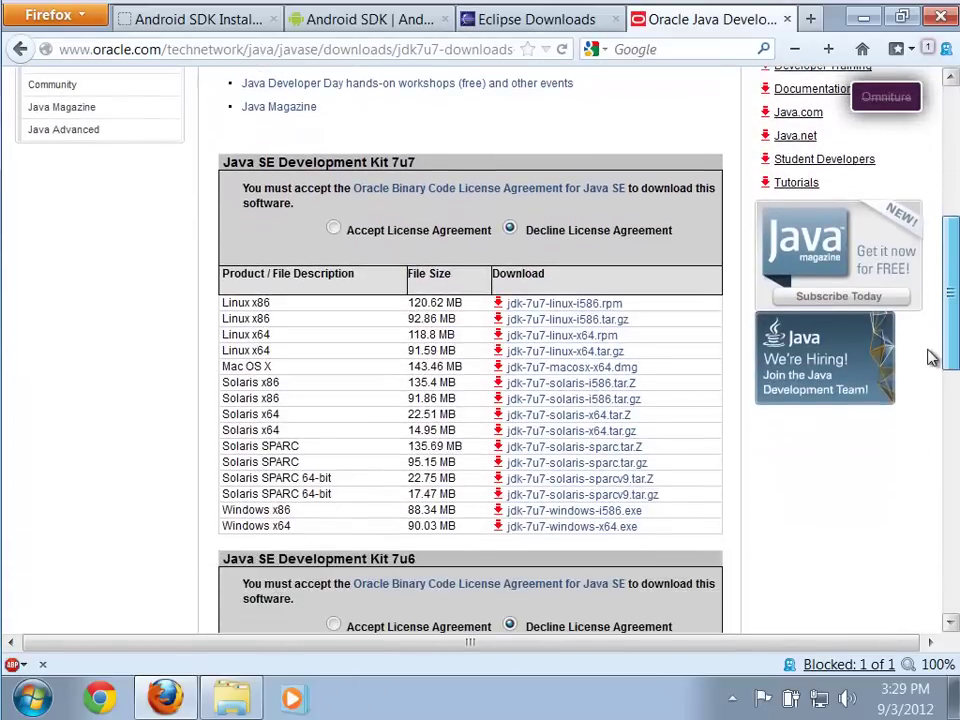
{"action": "left_click", "coordinate": [333, 229]}
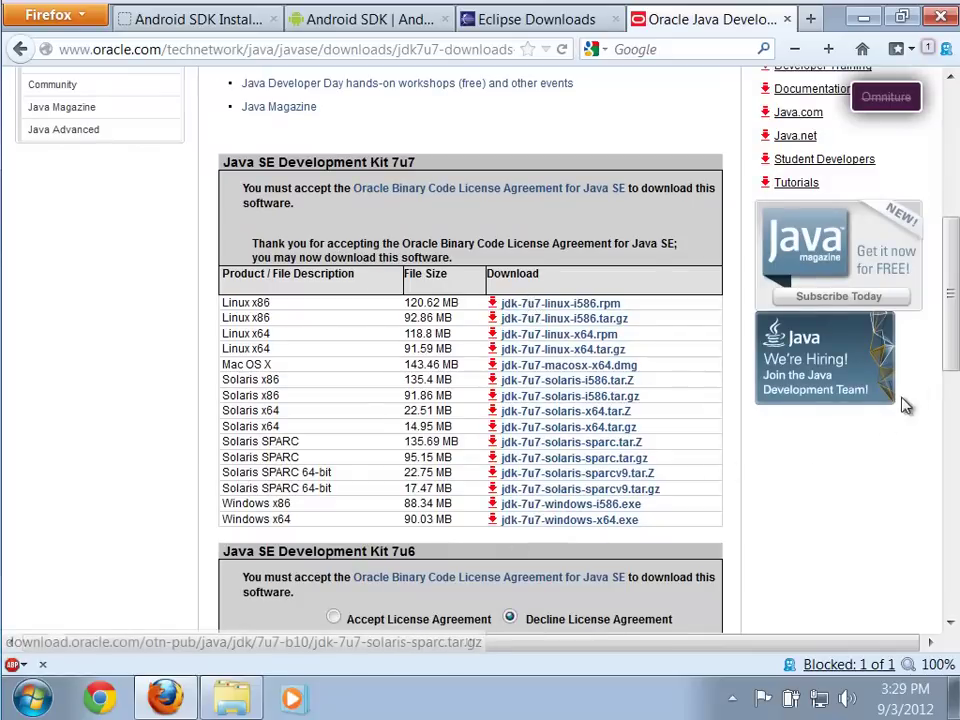
{"action": "scroll", "coordinate": [903, 405], "scroll_direction": "down", "scroll_amount": 2}
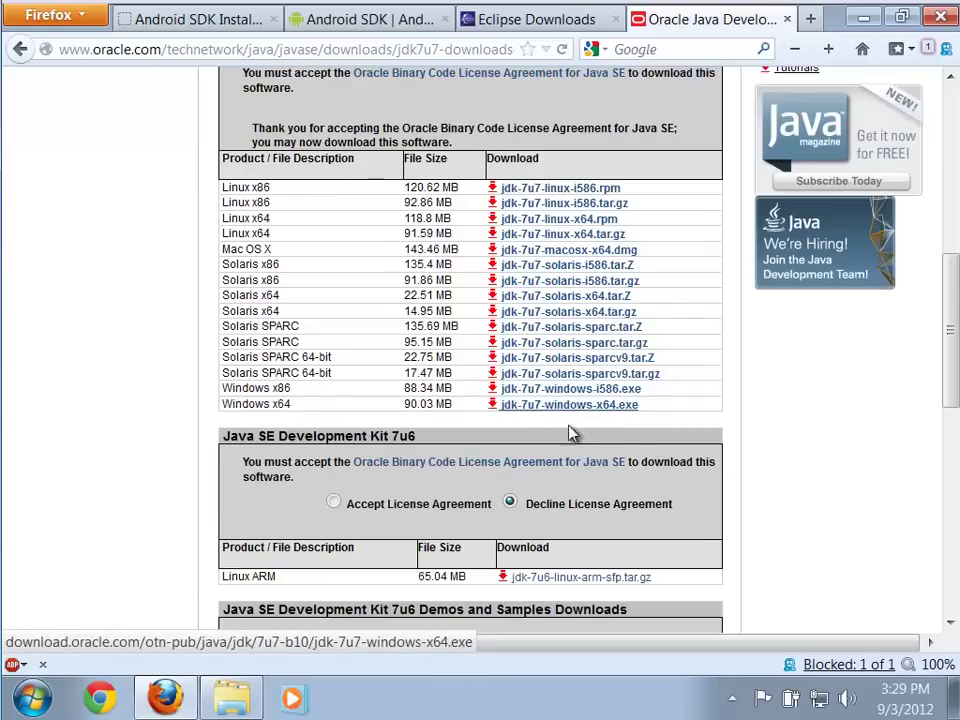
{"action": "left_click", "coordinate": [258, 702]}
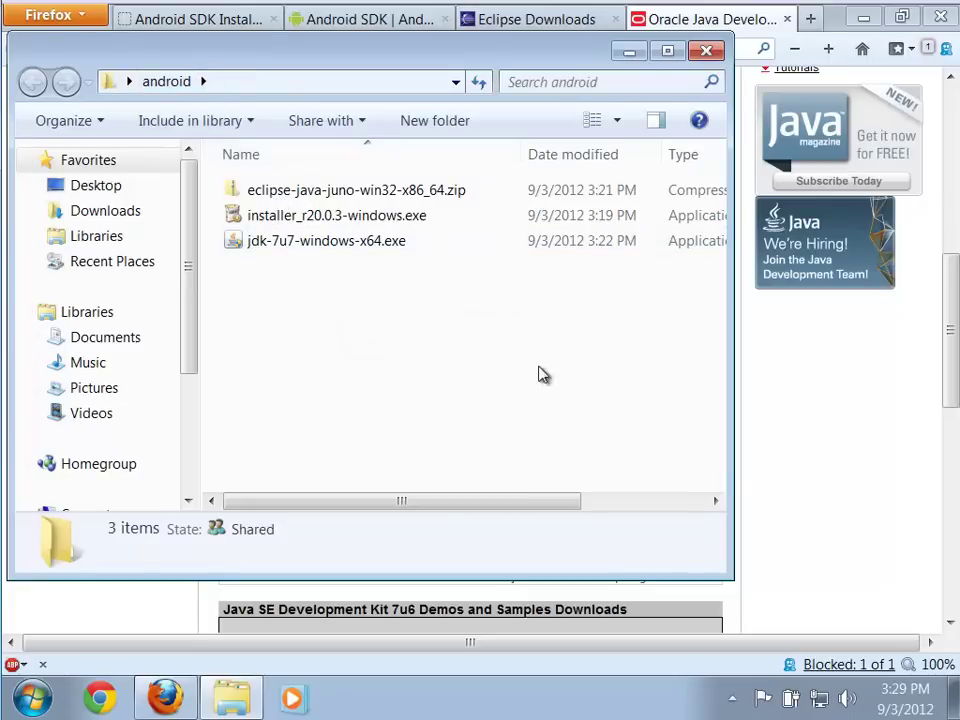
{"action": "left_click", "coordinate": [866, 482]}
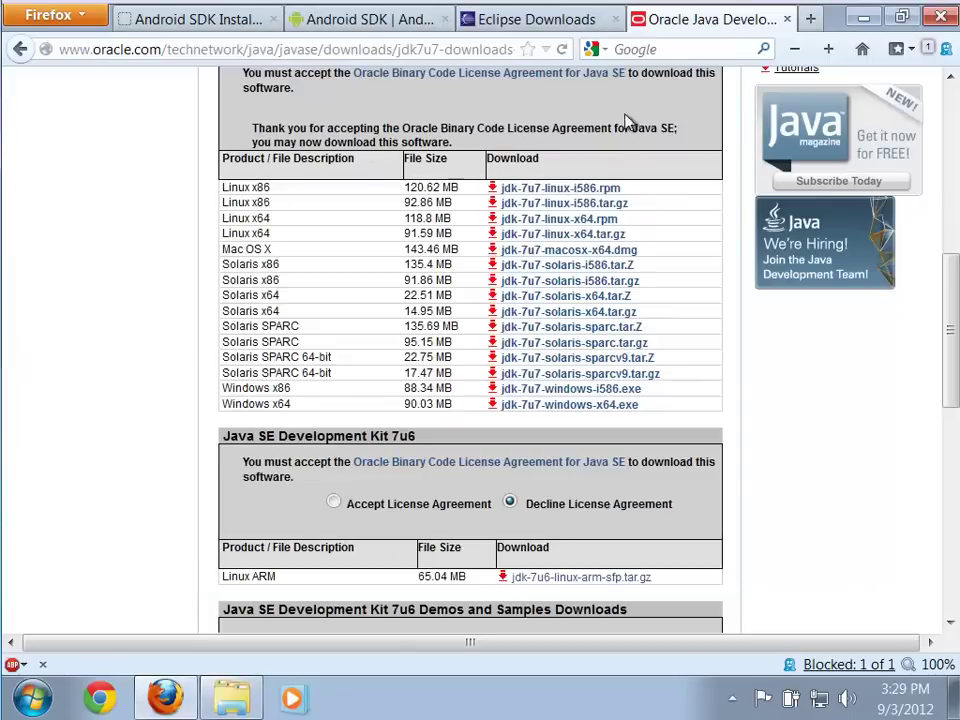
Open the Windows 64 Bit download for Eclipse IDE for Java Developers and select eclipse-java-juno-win32-x86_64.zip in the android folder
{"action": "left_click", "coordinate": [515, 35]}
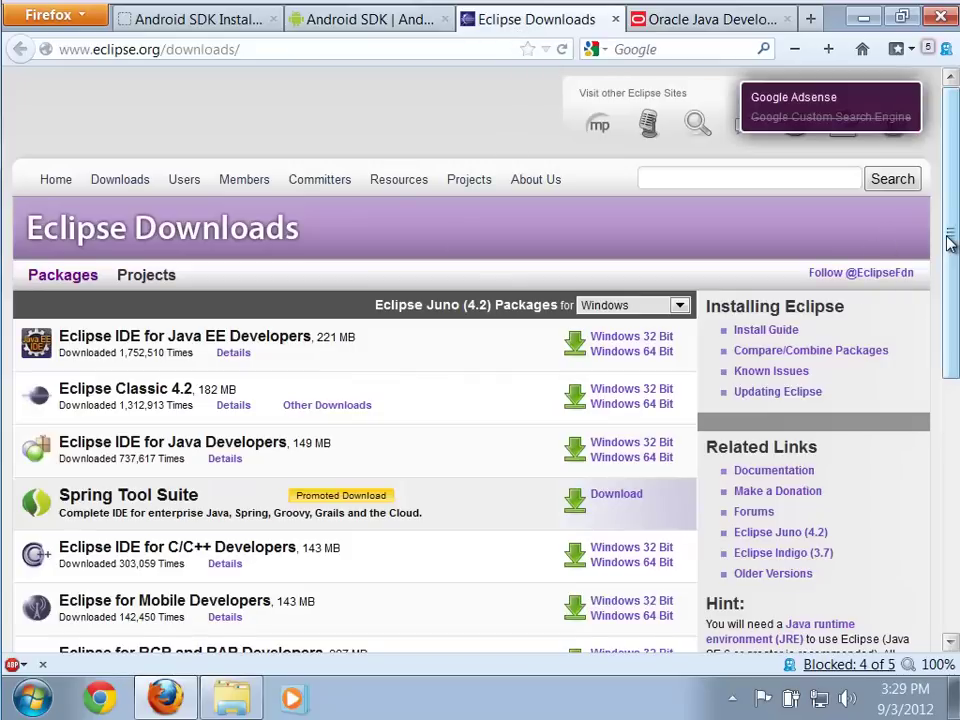
{"action": "left_click_drag", "start_coordinate": [949, 242], "coordinate": [955, 307]}
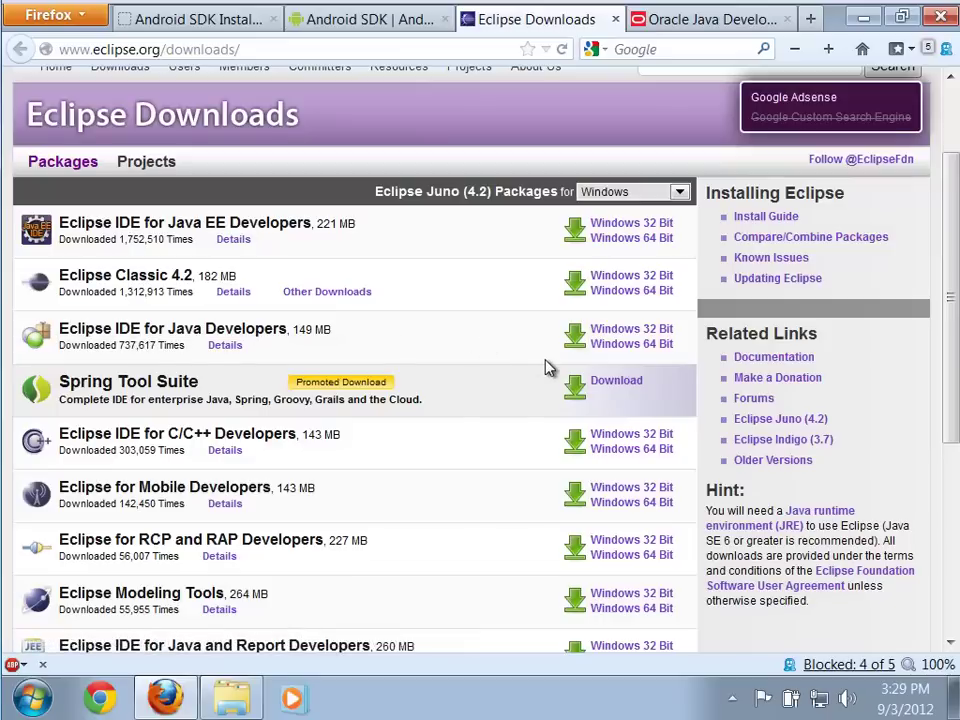
{"action": "left_click", "coordinate": [604, 344]}
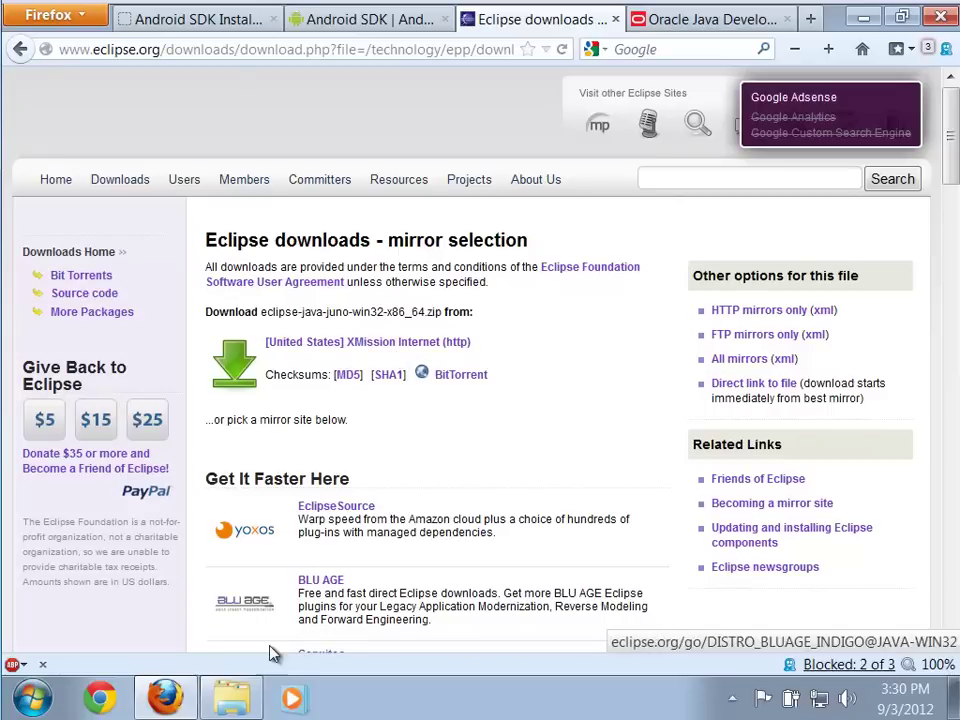
{"action": "left_click", "coordinate": [232, 698]}
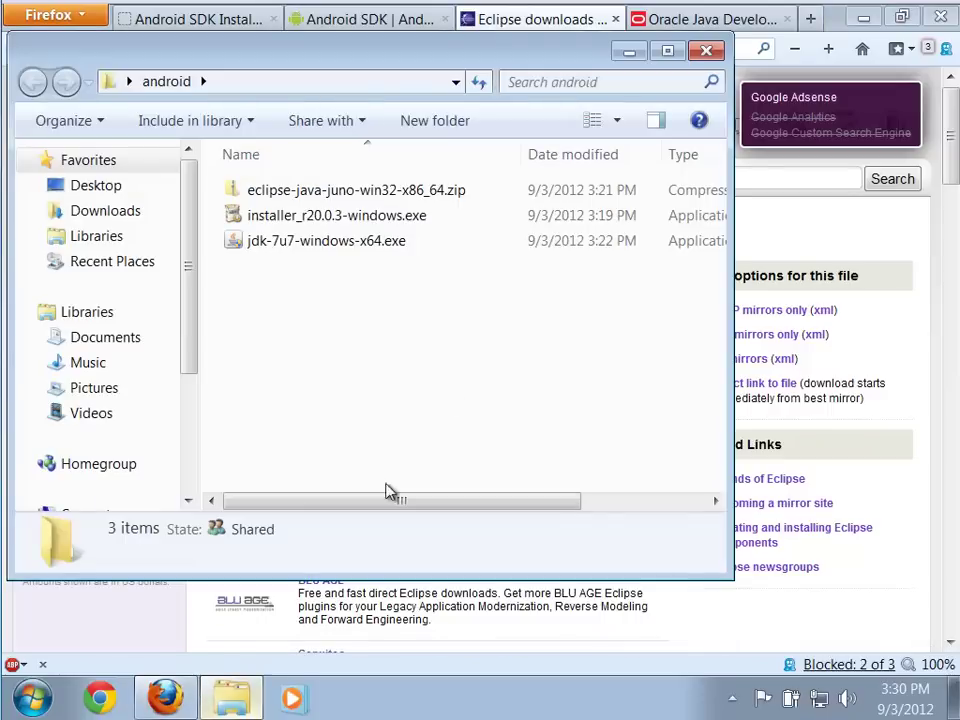
{"action": "left_click", "coordinate": [345, 194]}
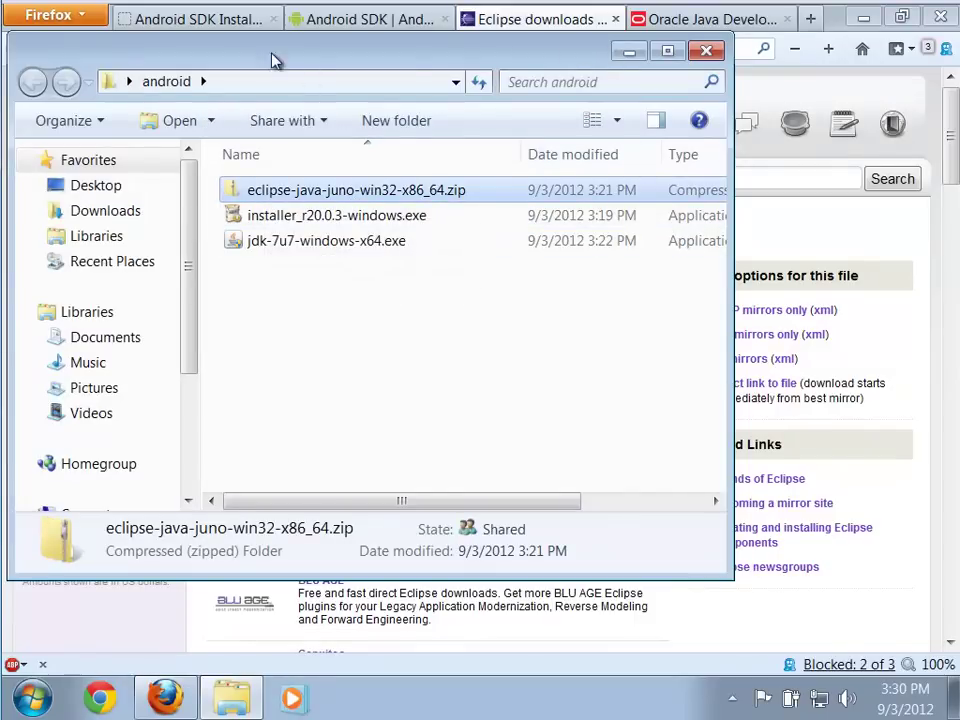
Request the Android SDK for Windows download, cancel saving installer_r20.0.3-windows.exe, and check the android folder
{"action": "left_click", "coordinate": [338, 20]}
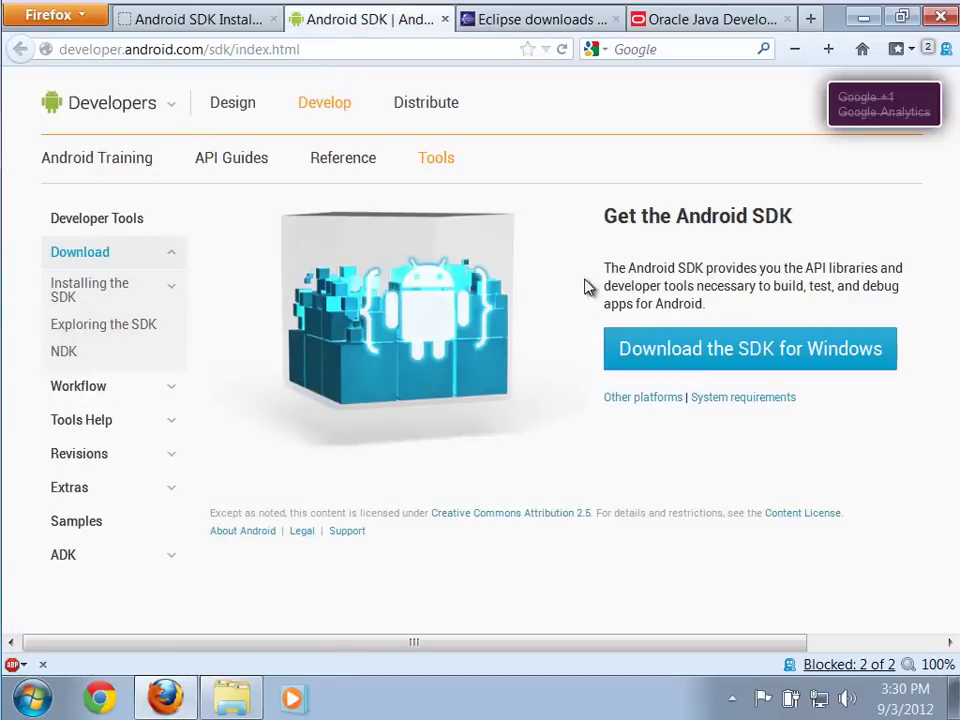
{"action": "left_click", "coordinate": [785, 366]}
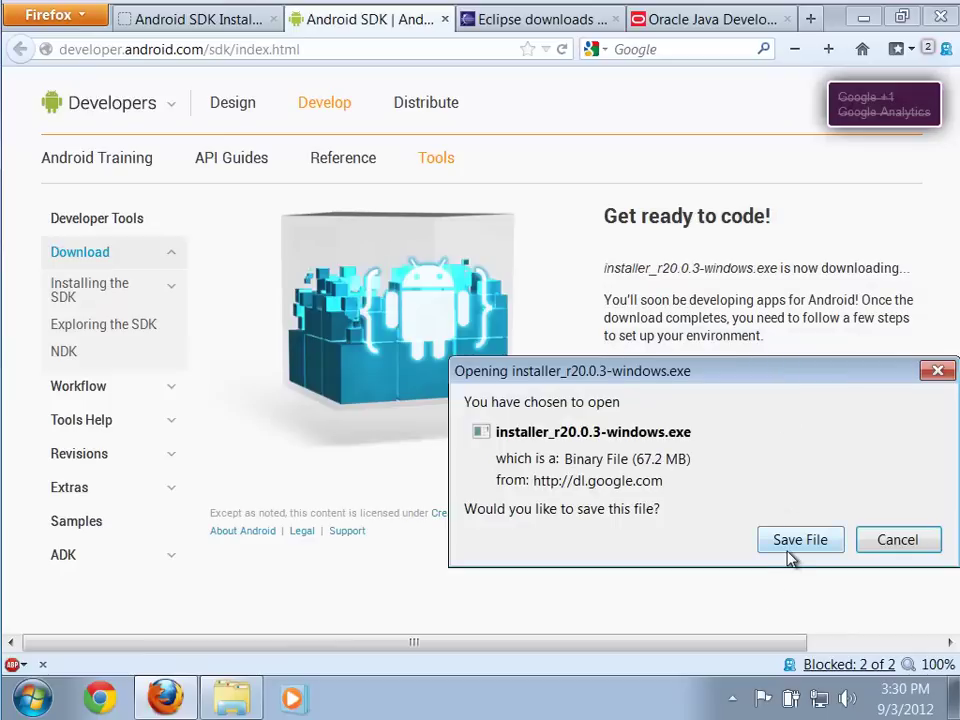
{"action": "left_click", "coordinate": [895, 542]}
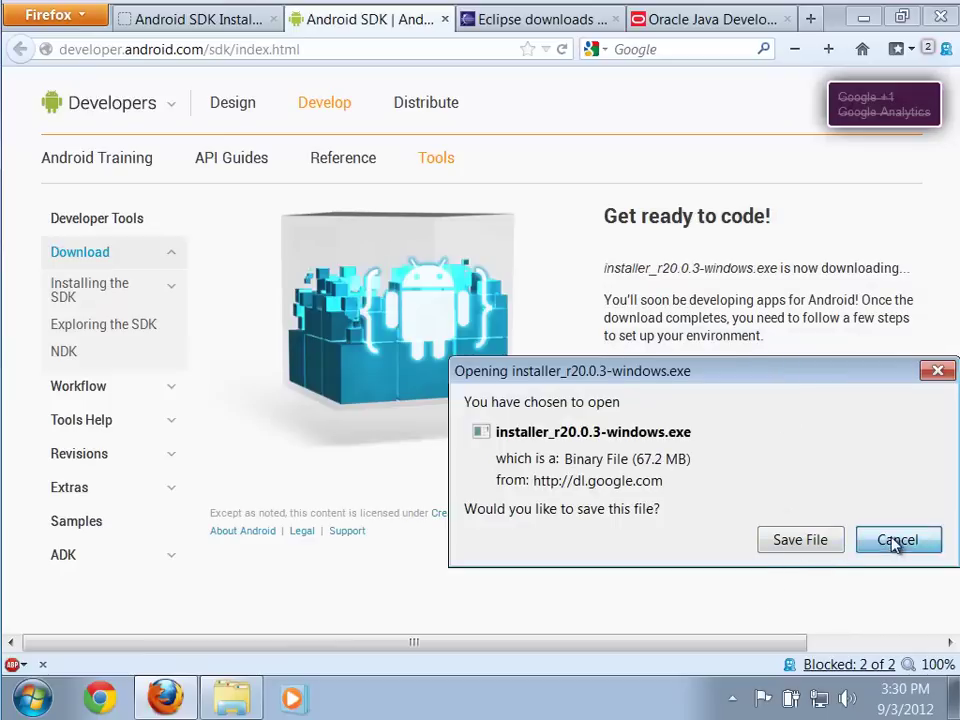
{"action": "left_click", "coordinate": [212, 698]}
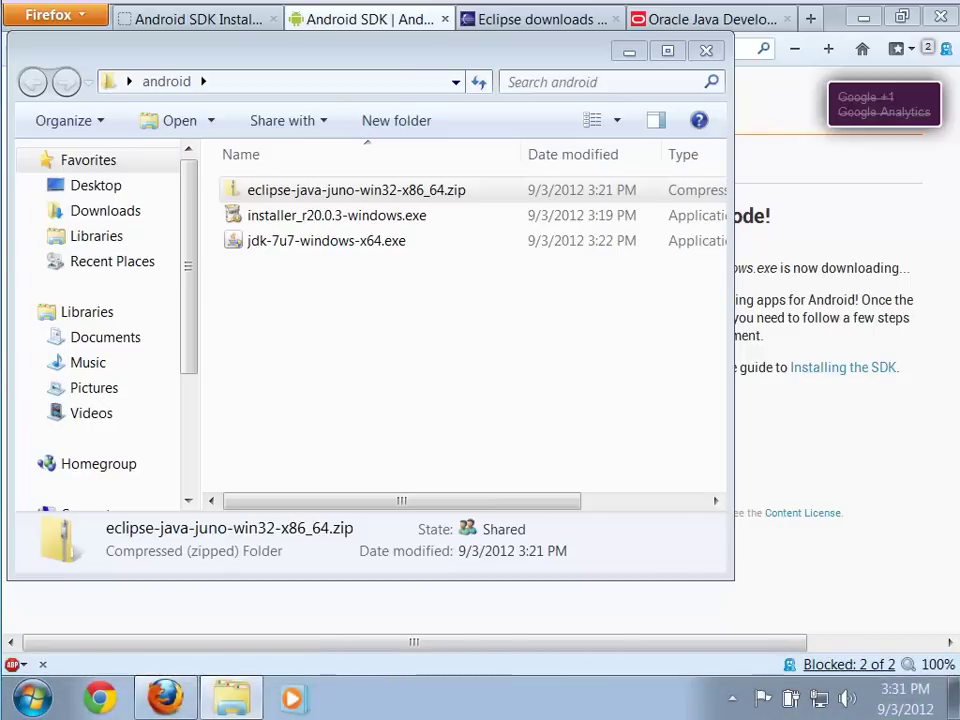
{"action": "left_click", "coordinate": [883, 531]}
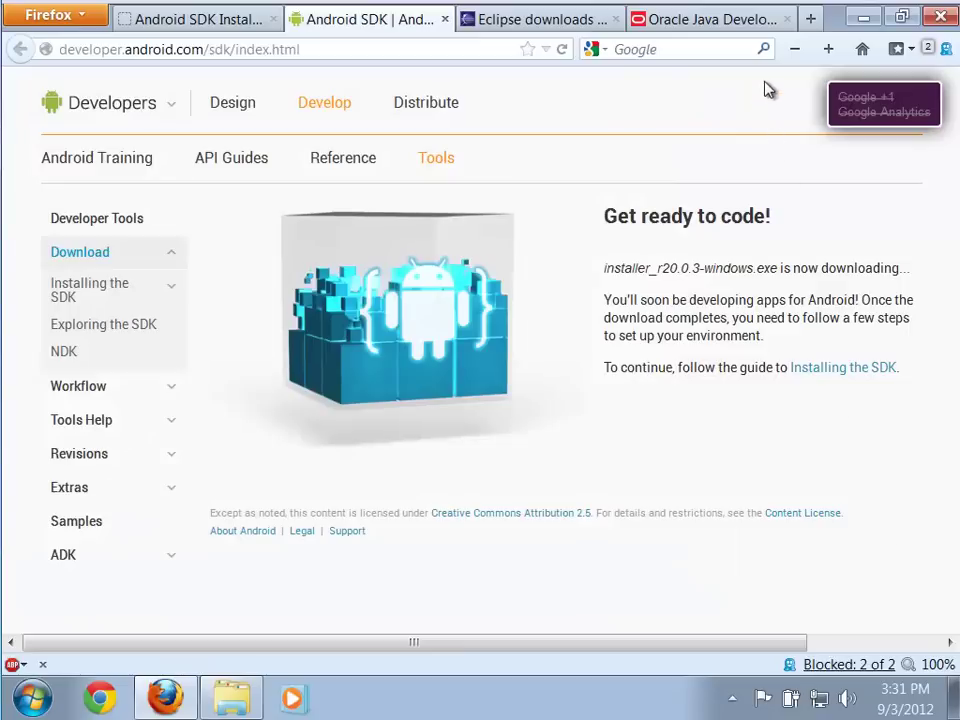
Return to the Java SE Downloads page and open the JDK 7 Installation Instructions
{"action": "left_click", "coordinate": [705, 20]}
{"action": "scroll", "coordinate": [180, 482], "scroll_direction": "up", "scroll_amount": 9}
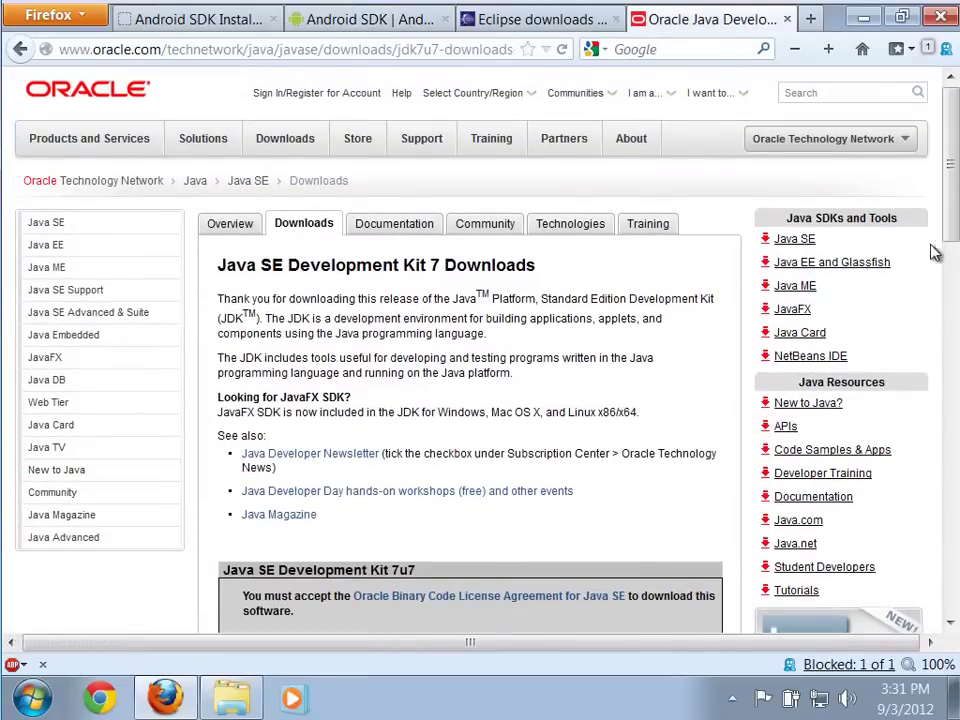
{"action": "scroll", "coordinate": [935, 293], "scroll_direction": "down", "scroll_amount": 3}
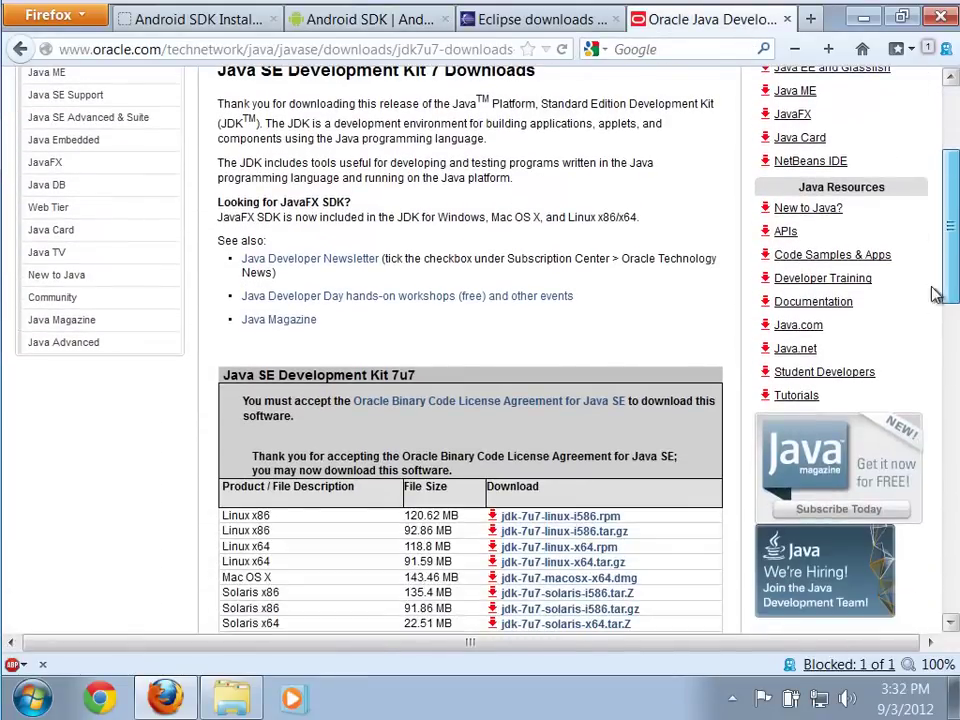
{"action": "left_click", "coordinate": [20, 49]}
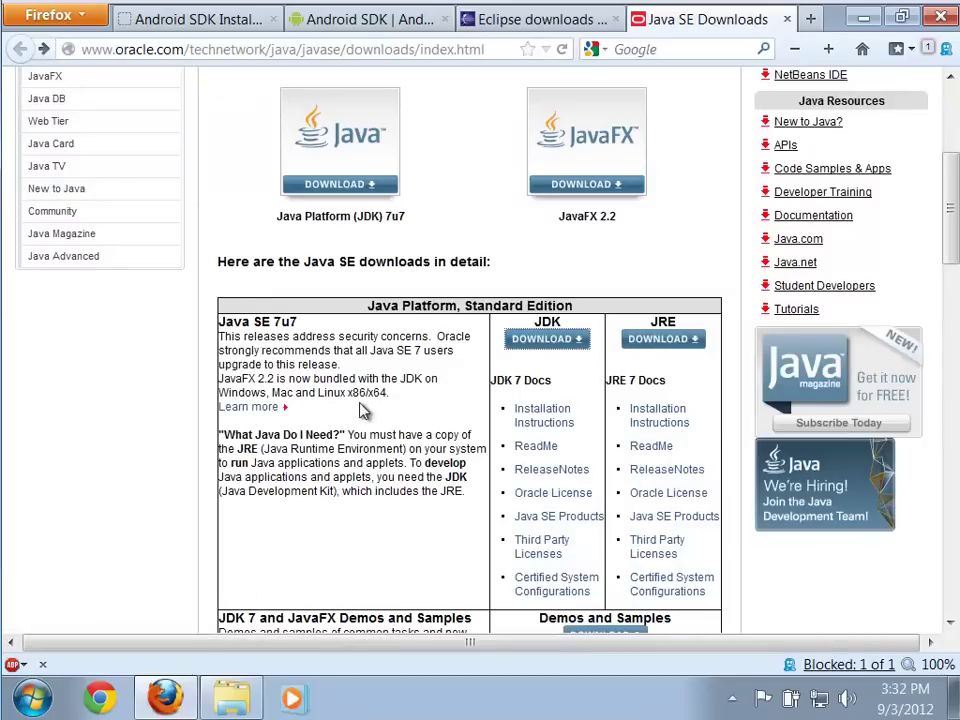
{"action": "left_click", "coordinate": [540, 430]}
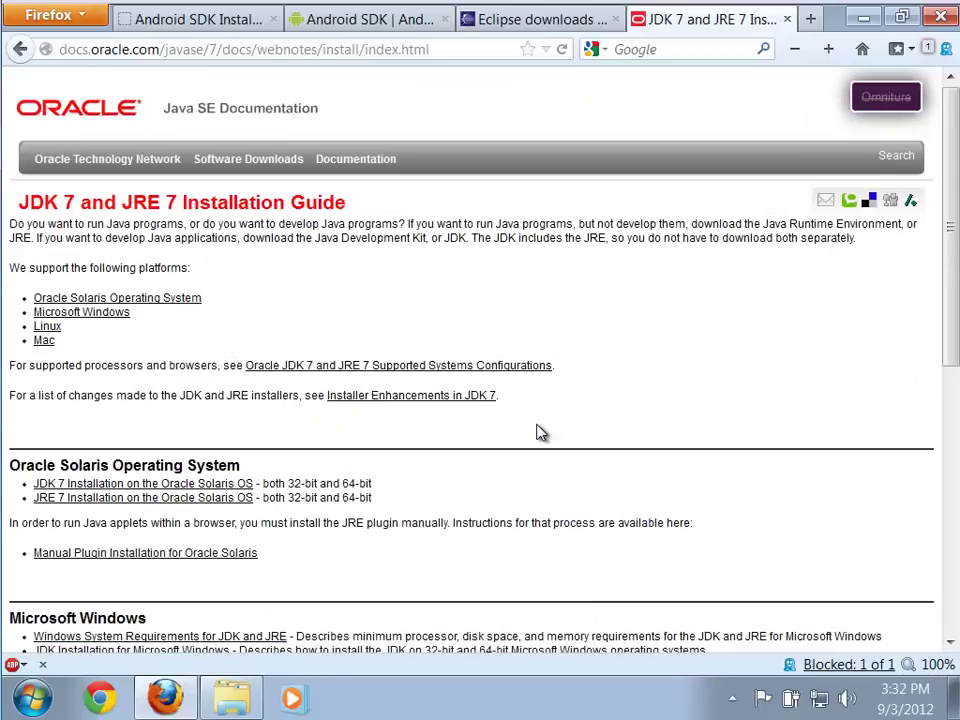
Enlarge the installation guide to 130% and view the PATH environment variable section of JDK Installation for Microsoft Windows
{"action": "scroll", "coordinate": [535, 432], "scroll_direction": "down", "scroll_amount": 1}
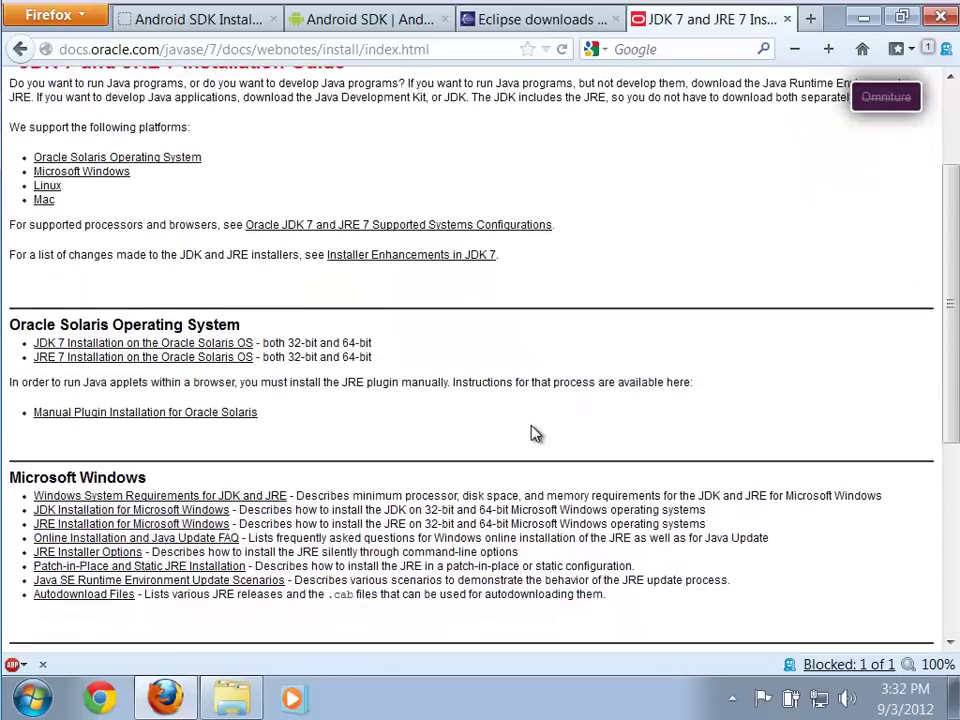
{"action": "key", "text": "ctrl+plus"}
{"action": "key", "text": "ctrl+plus"}
{"action": "key", "text": "ctrl+plus"}
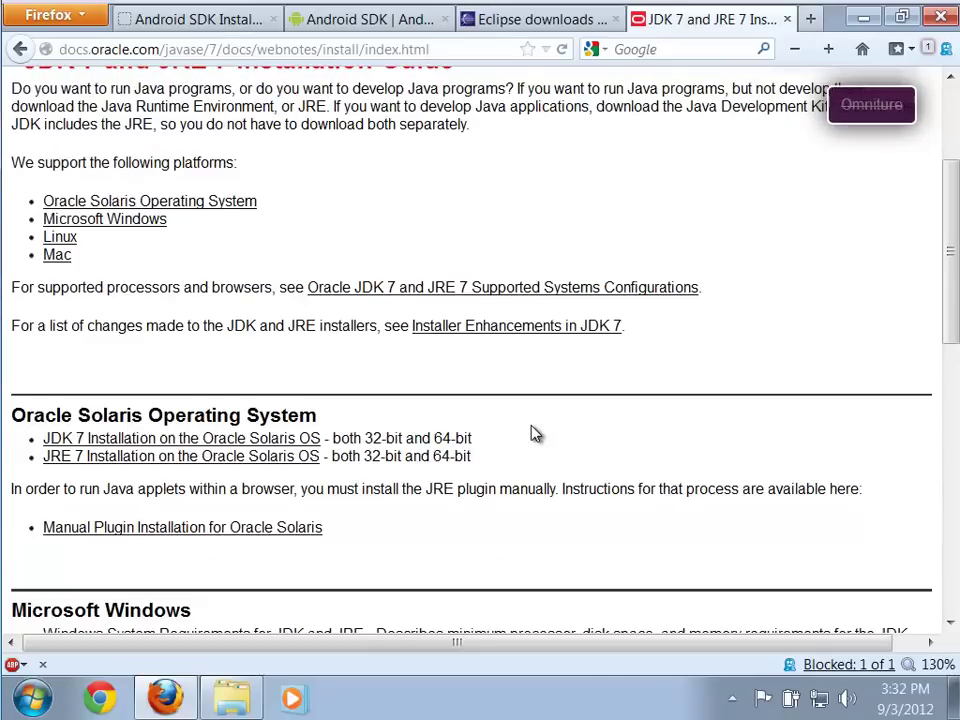
{"action": "scroll", "coordinate": [588, 455], "scroll_direction": "down", "scroll_amount": 5}
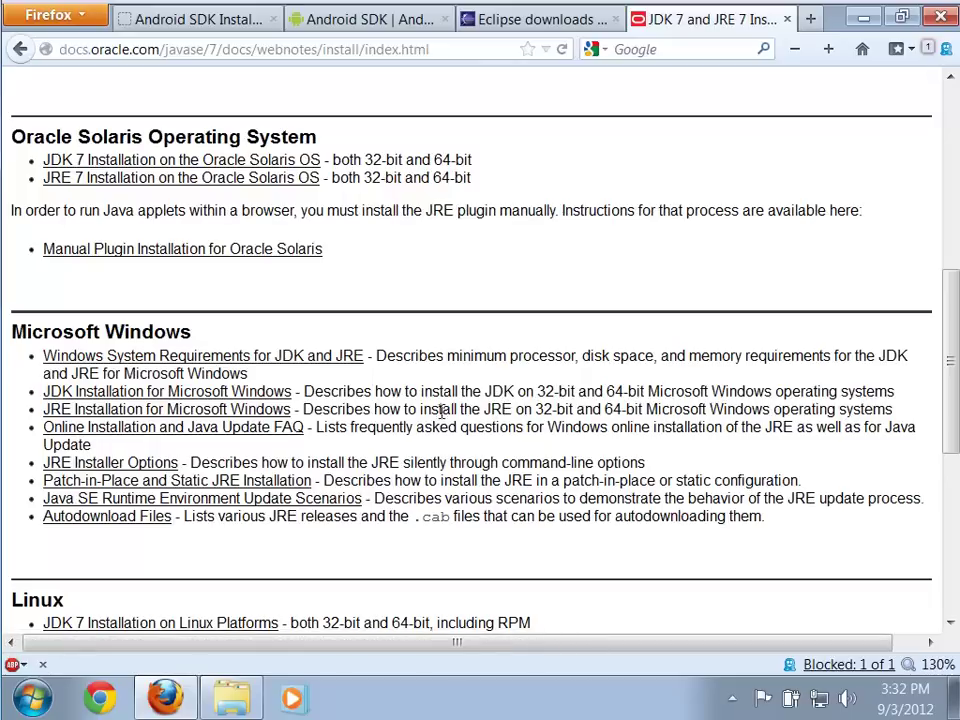
{"action": "left_click", "coordinate": [105, 395]}
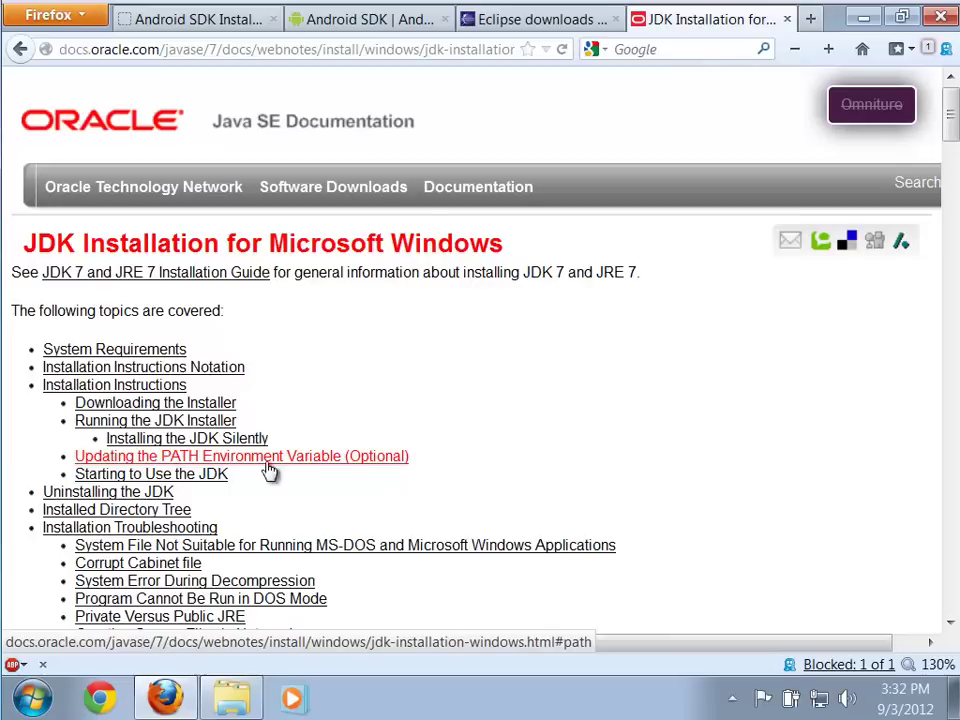
{"action": "left_click", "coordinate": [349, 466]}
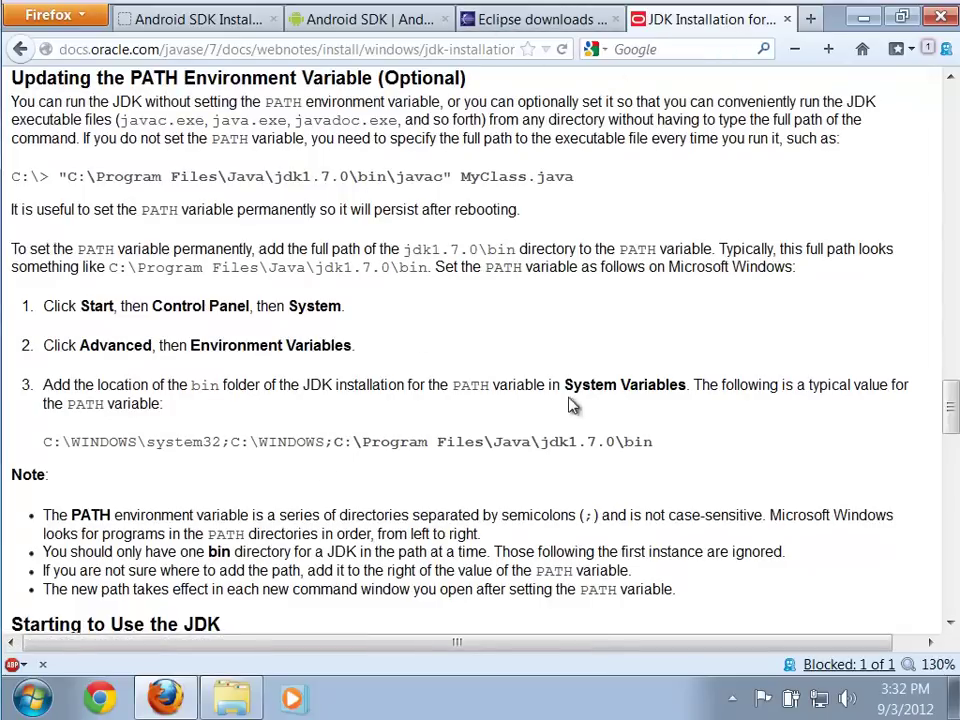
Run jdk-7u7-windows-x64.exe from the android folder and authorize it with the administrator account password
{"action": "left_click", "coordinate": [865, 19]}
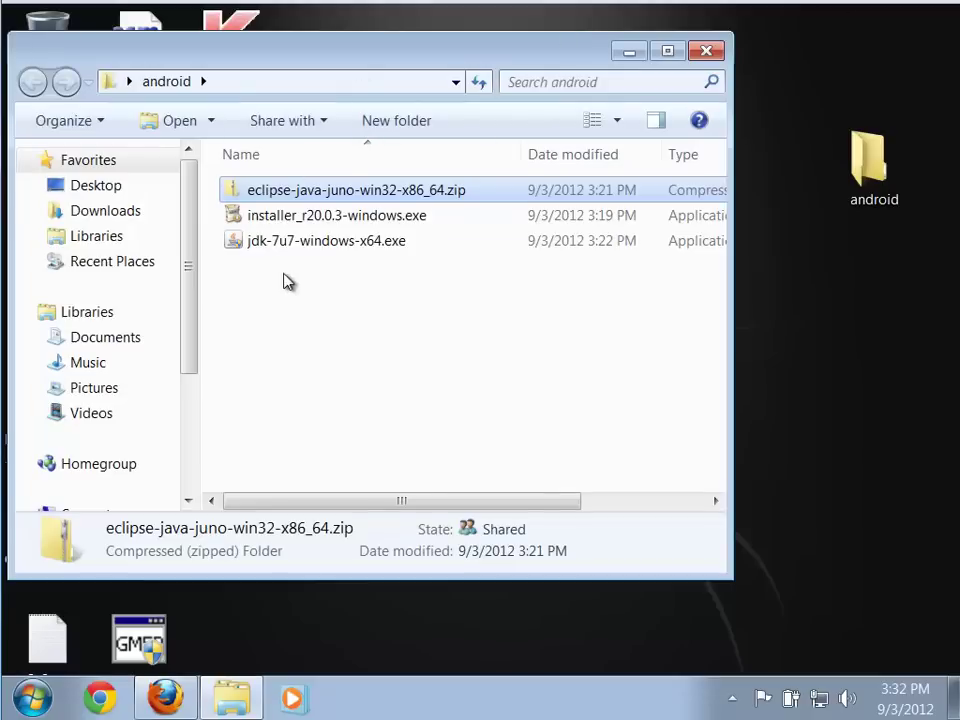
{"action": "double_click", "coordinate": [253, 246]}
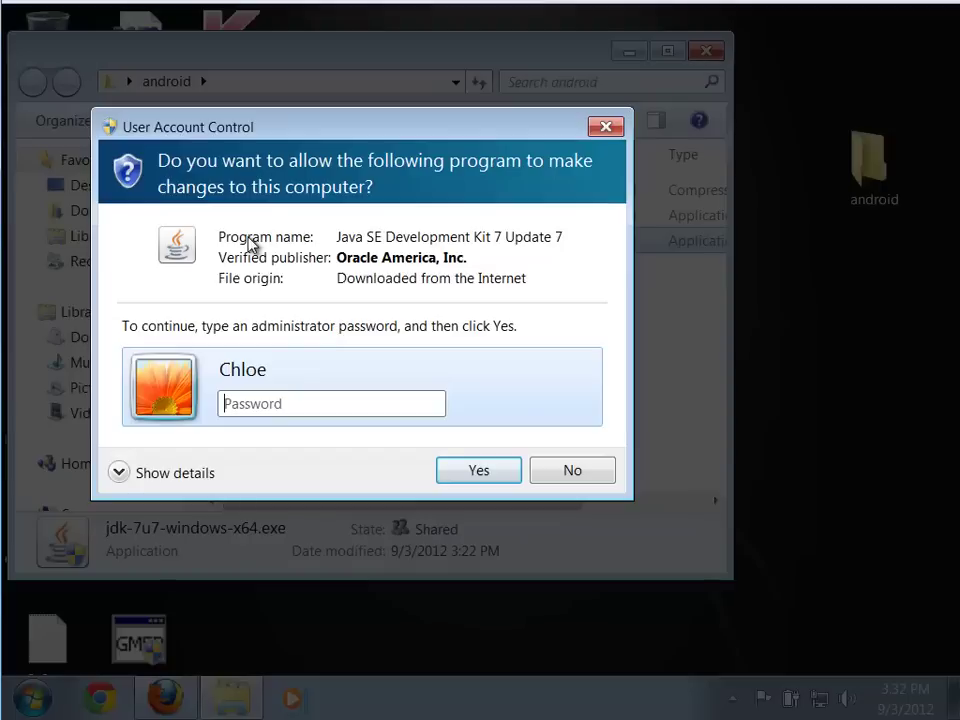
{"action": "type", "text": "••••••••••"}
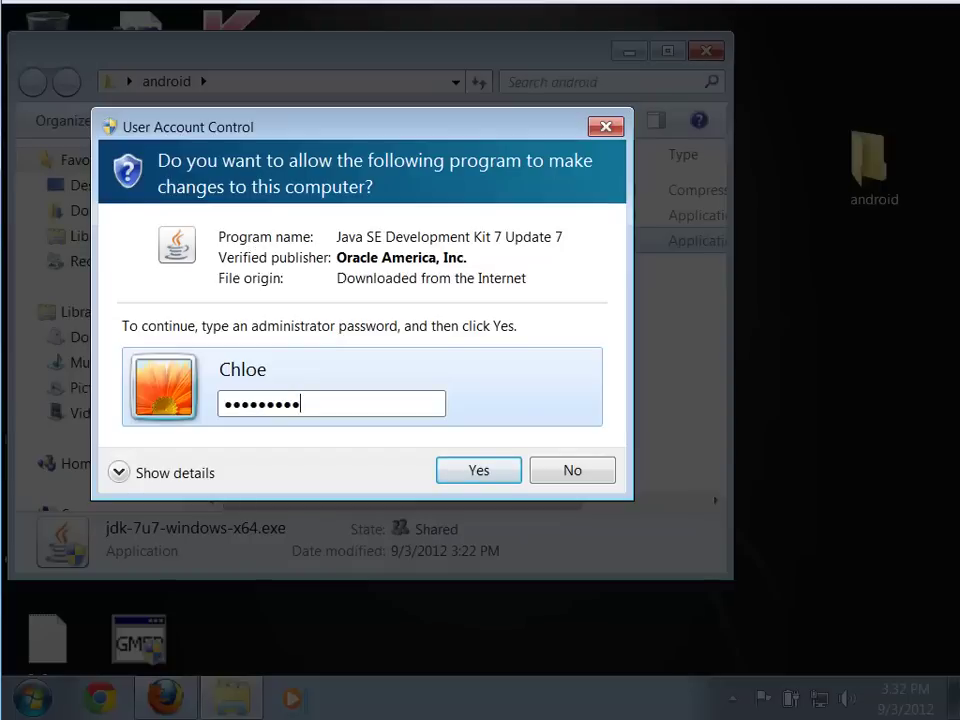
{"action": "left_click", "coordinate": [479, 470]}
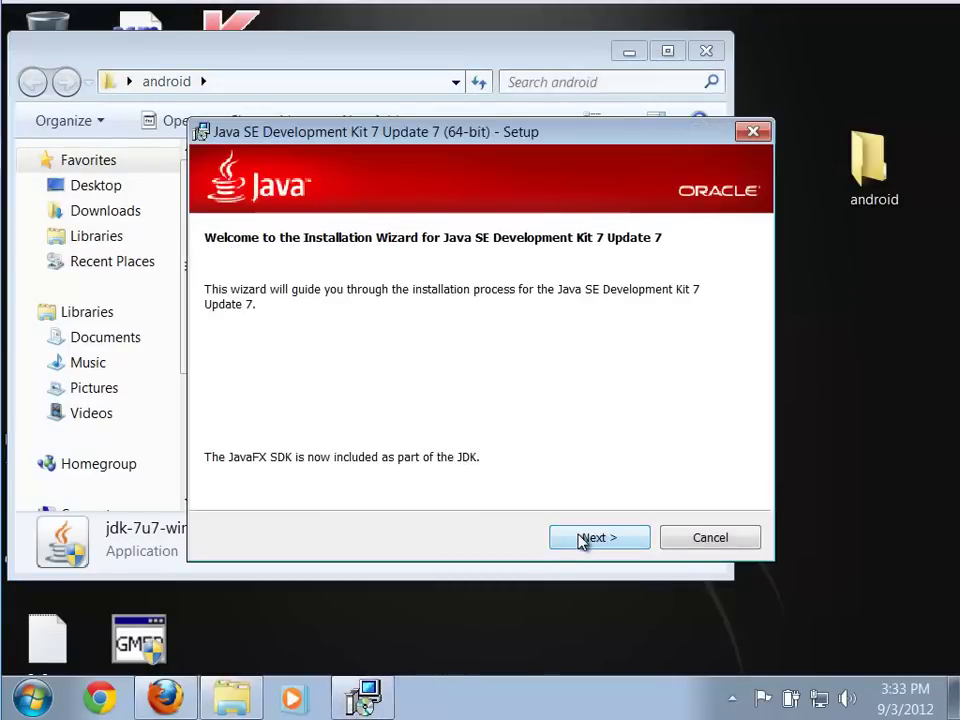
Install the JDK to C:\Program Files\Java\jdk1.7.0_07\ and the JRE to C:\Program Files\Java\jre7\ with default features, and dismiss the registration page
{"action": "left_click", "coordinate": [586, 540]}
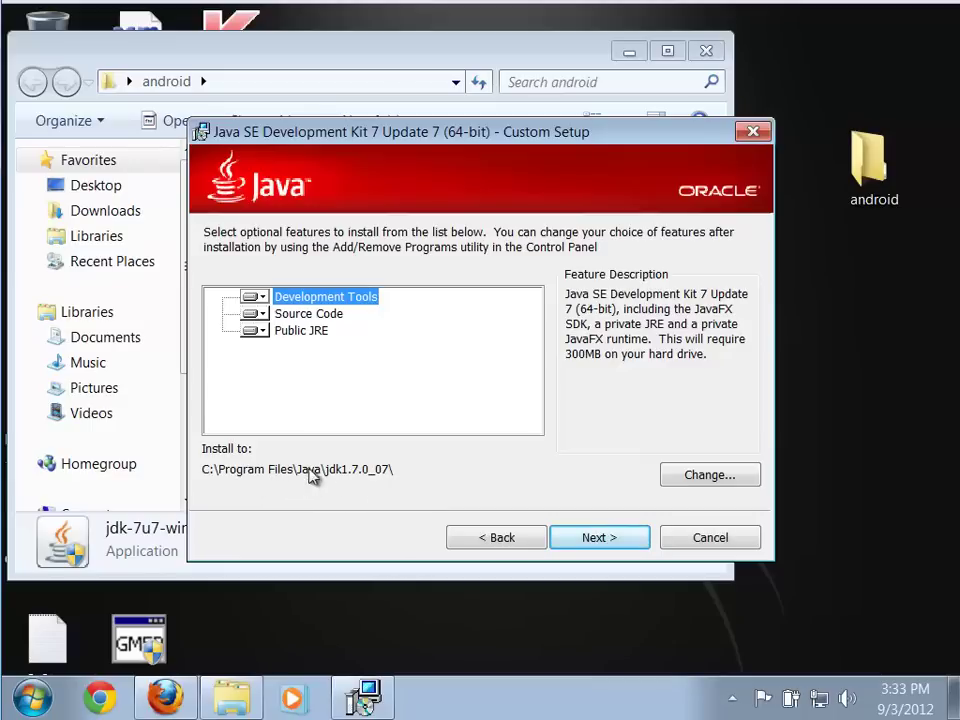
{"action": "left_click", "coordinate": [593, 539]}
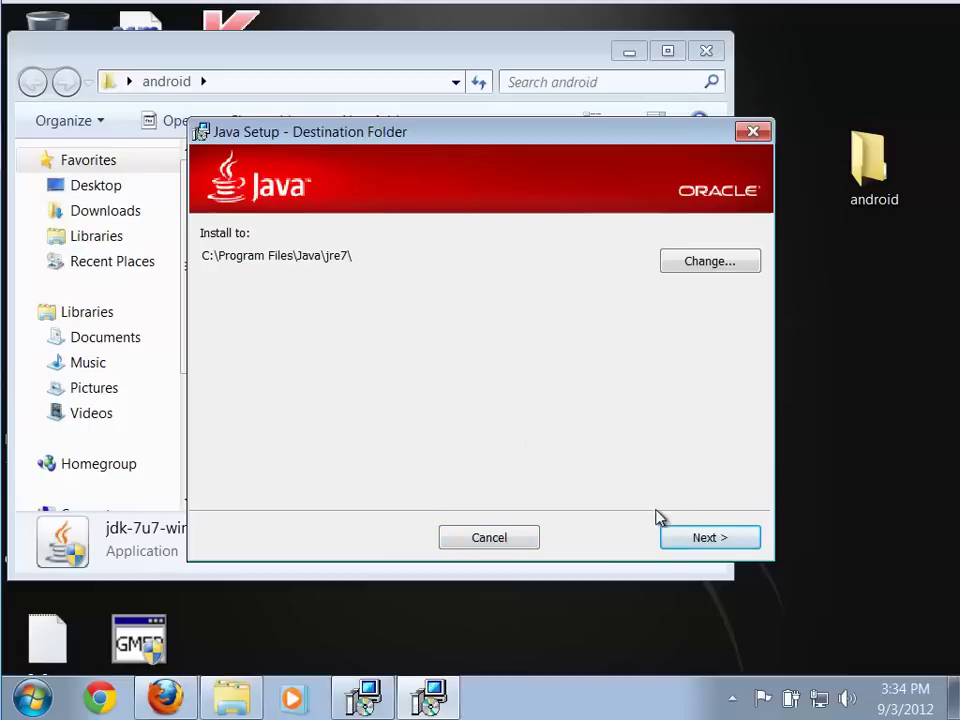
{"action": "left_click", "coordinate": [697, 539]}
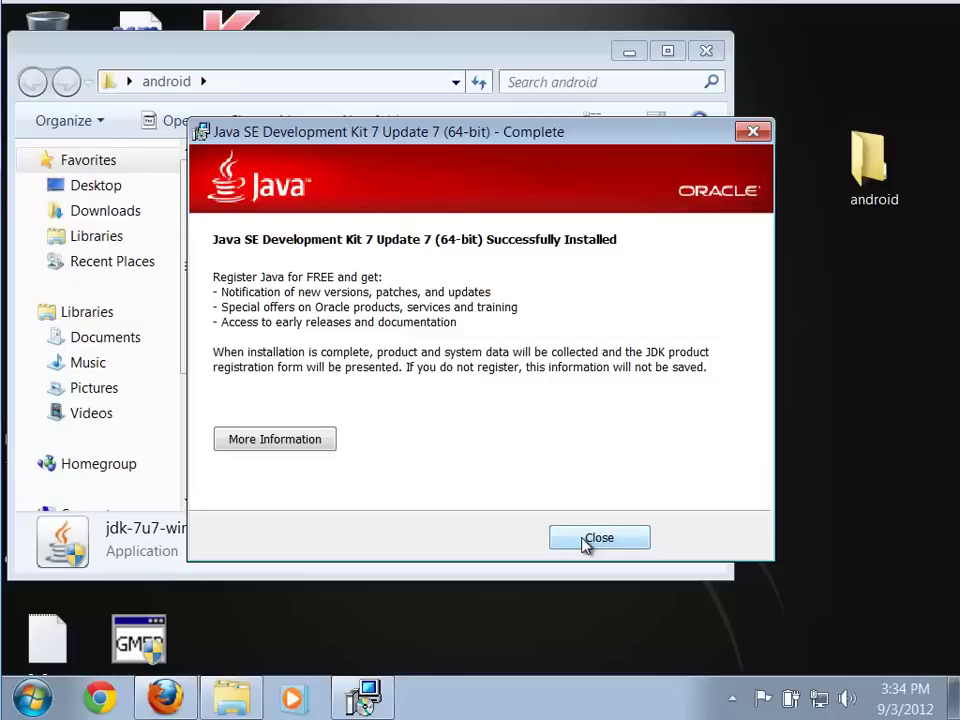
{"action": "left_click", "coordinate": [598, 539]}
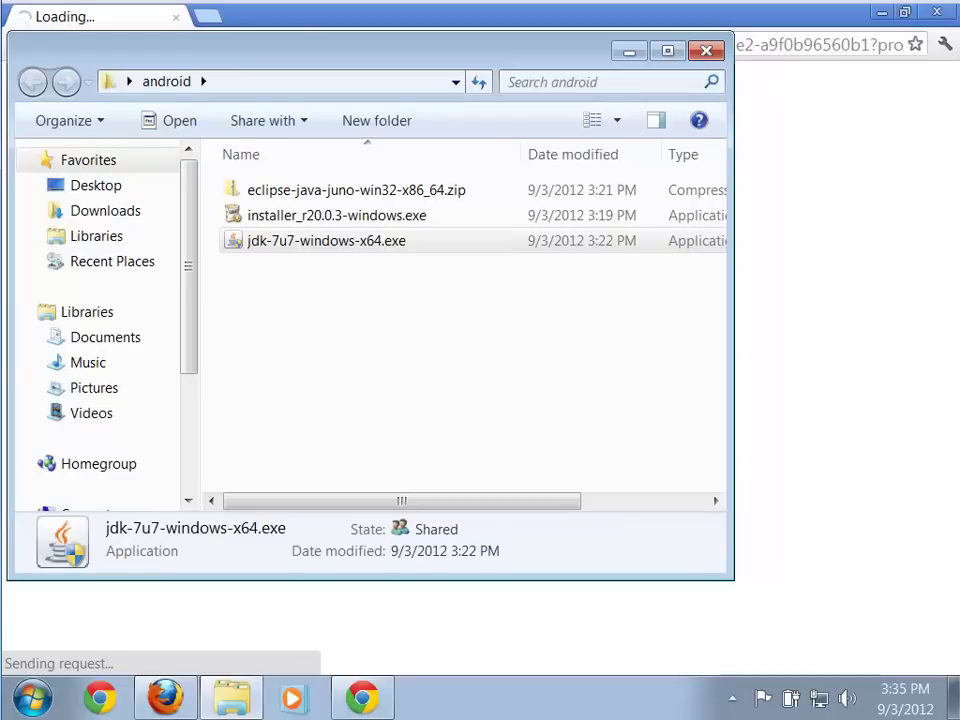
{"action": "left_click", "coordinate": [790, 33]}
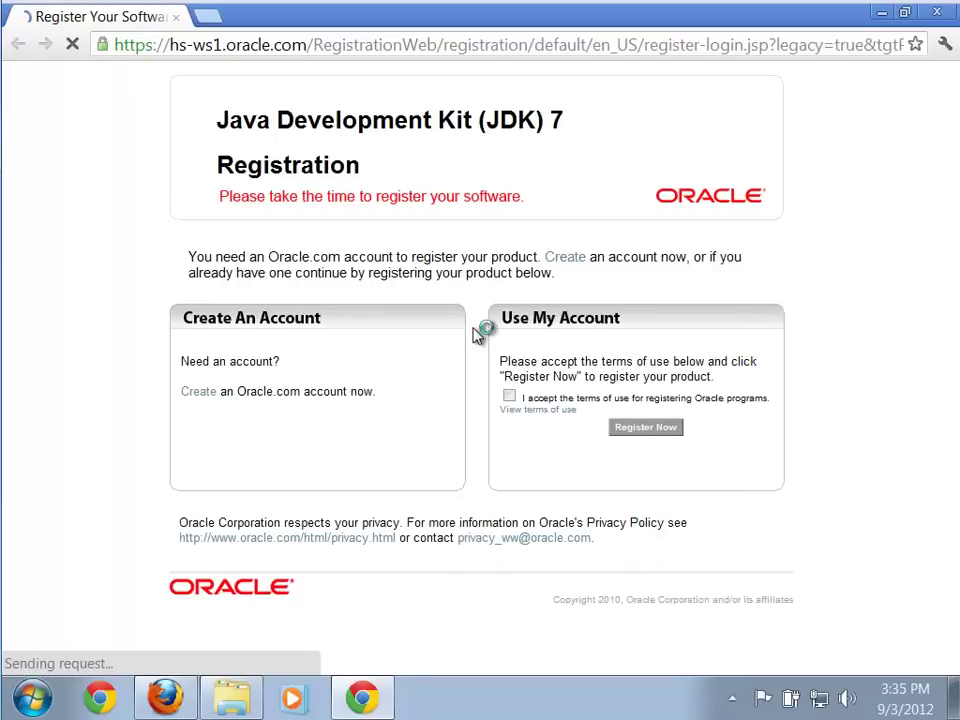
{"action": "left_click", "coordinate": [938, 13]}
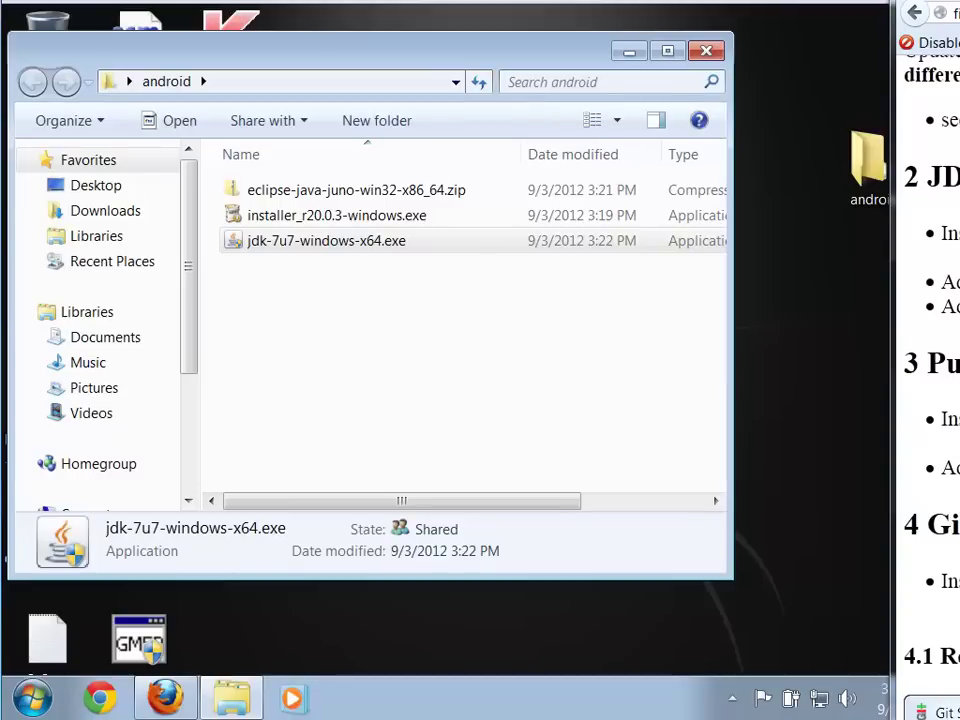
Find the system environment variables settings, authorize them with the administrator account password, and open the Environment Variables dialog
{"action": "left_click", "coordinate": [35, 702]}
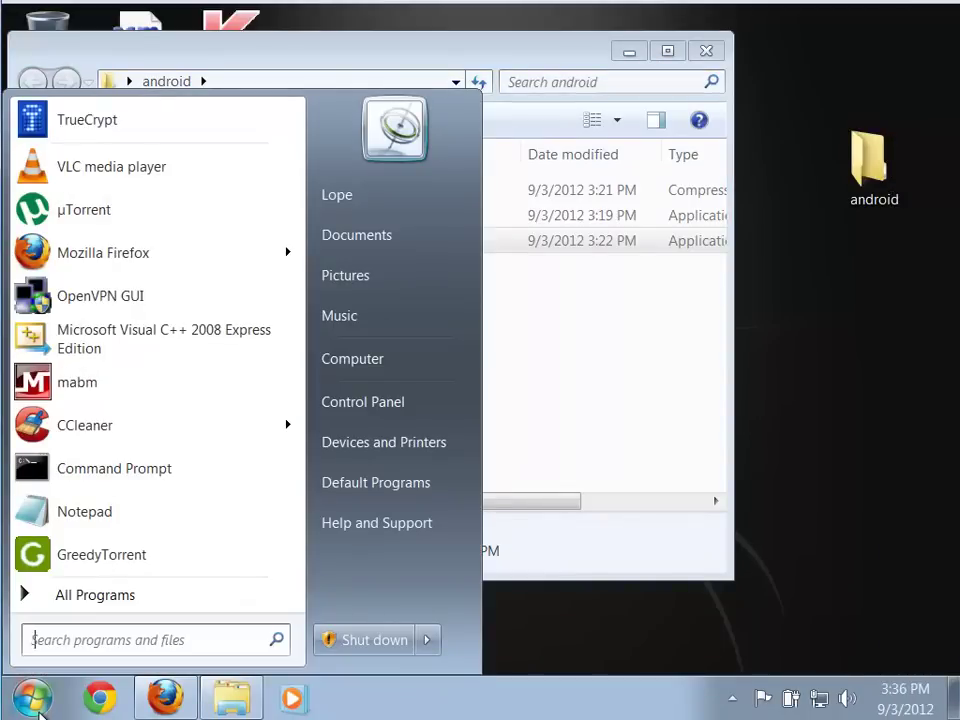
{"action": "type", "text": "environment"}
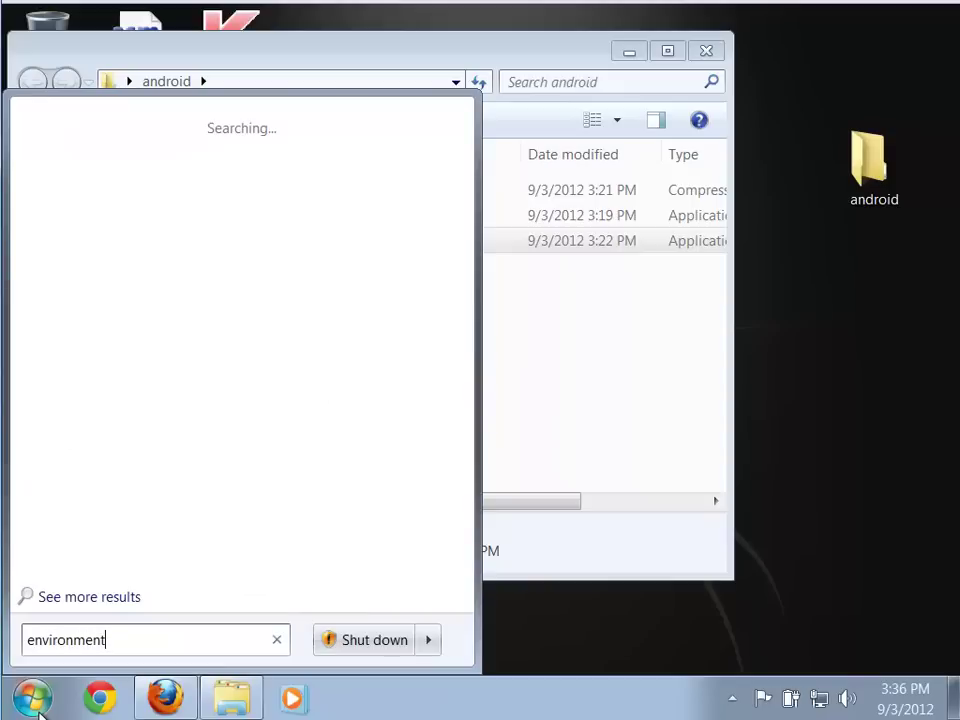
{"action": "type", "text": " variables"}
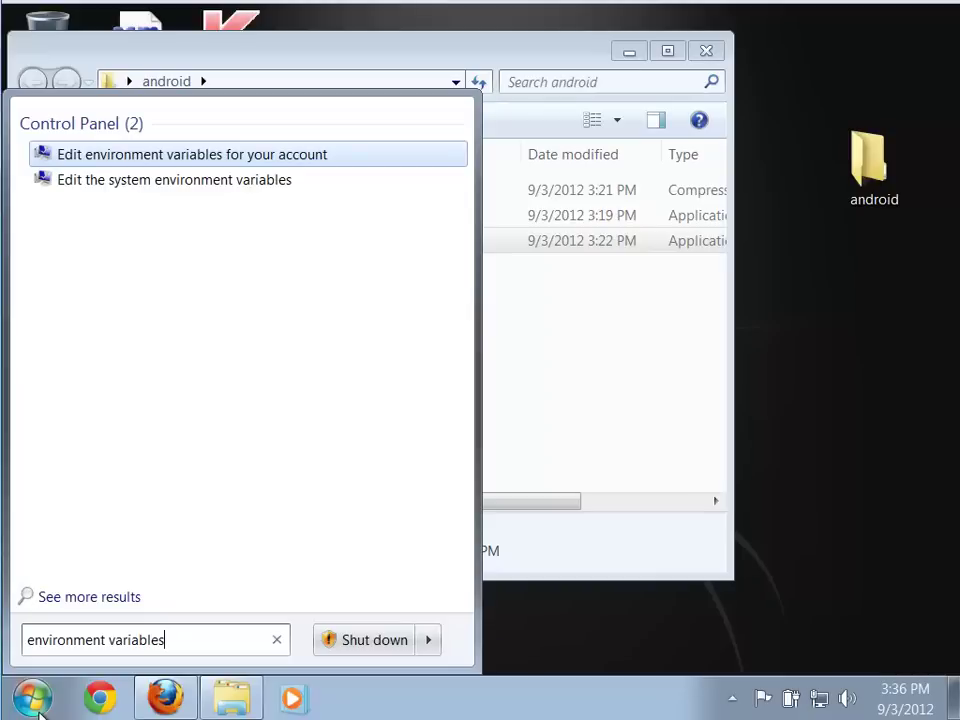
{"action": "left_click", "coordinate": [205, 180]}
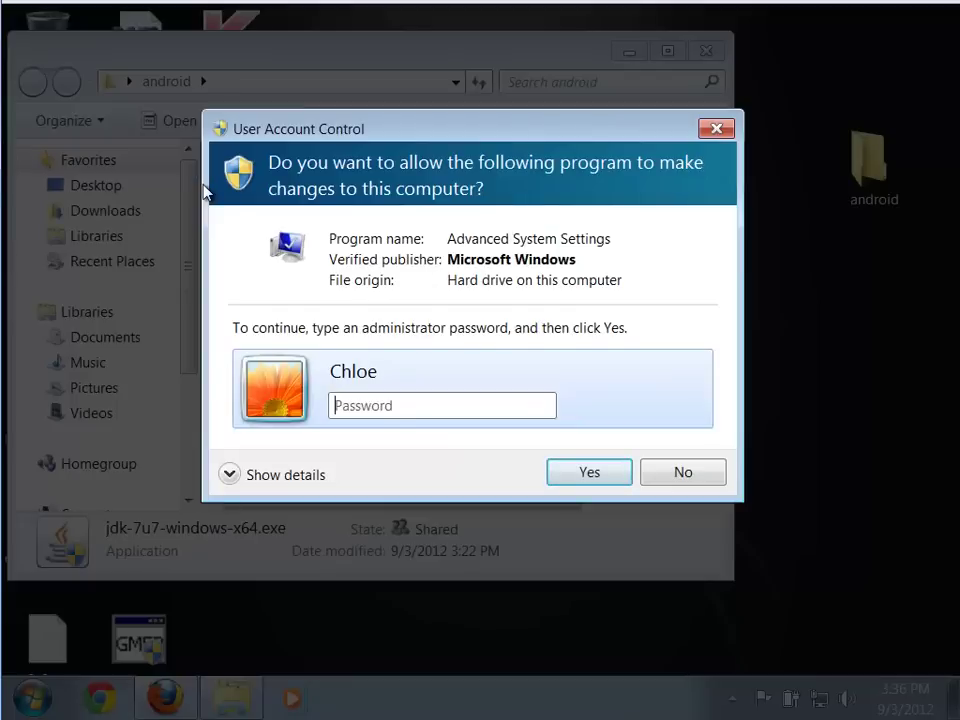
{"action": "type", "text": "•••••••••"}
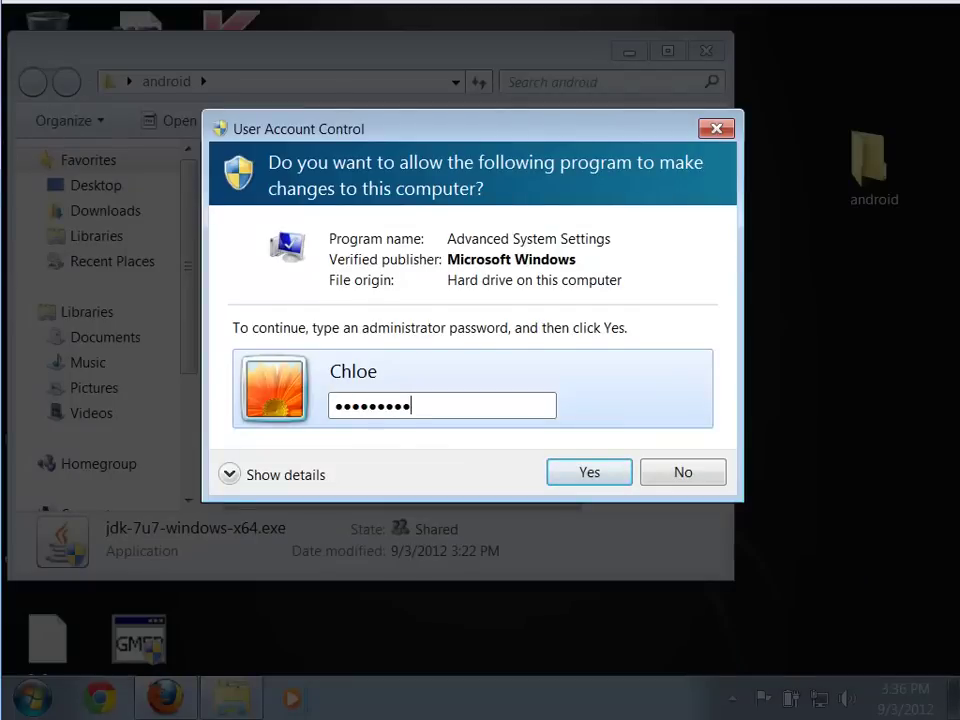
{"action": "key", "text": "Return"}
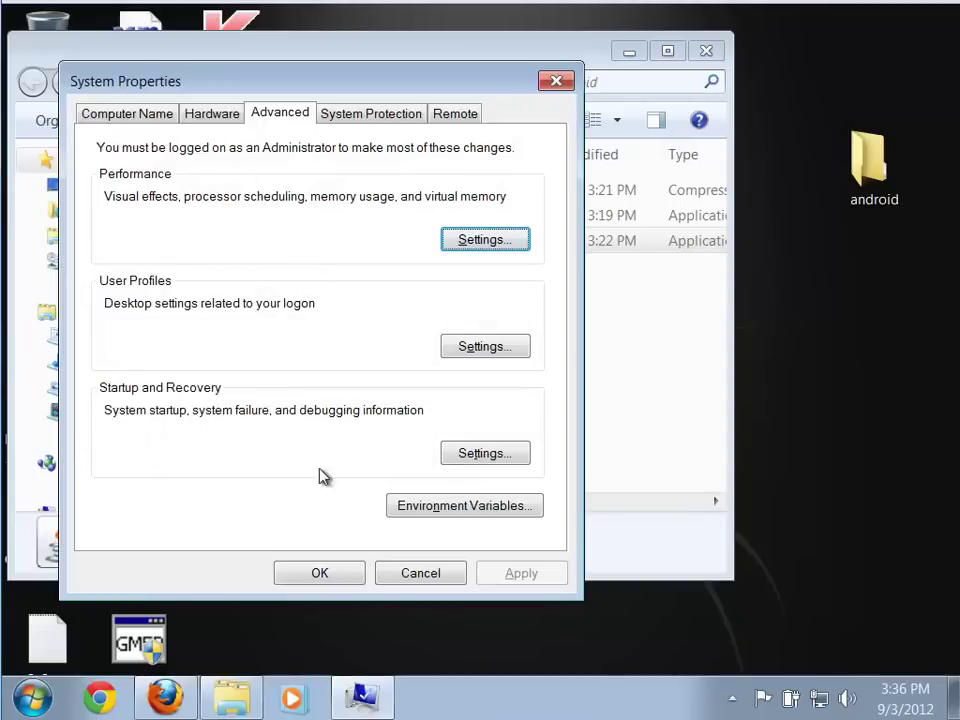
{"action": "left_click", "coordinate": [470, 506]}
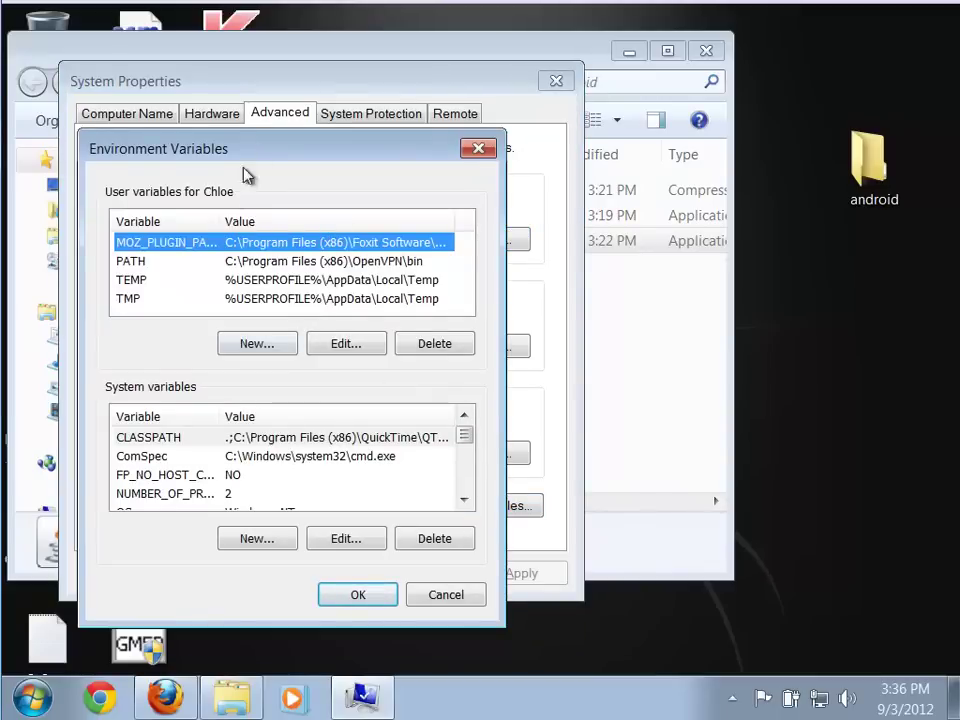
Start a new system variable and name it JAVA_HOME
{"action": "left_click_drag", "start_coordinate": [245, 155], "coordinate": [249, 88]}
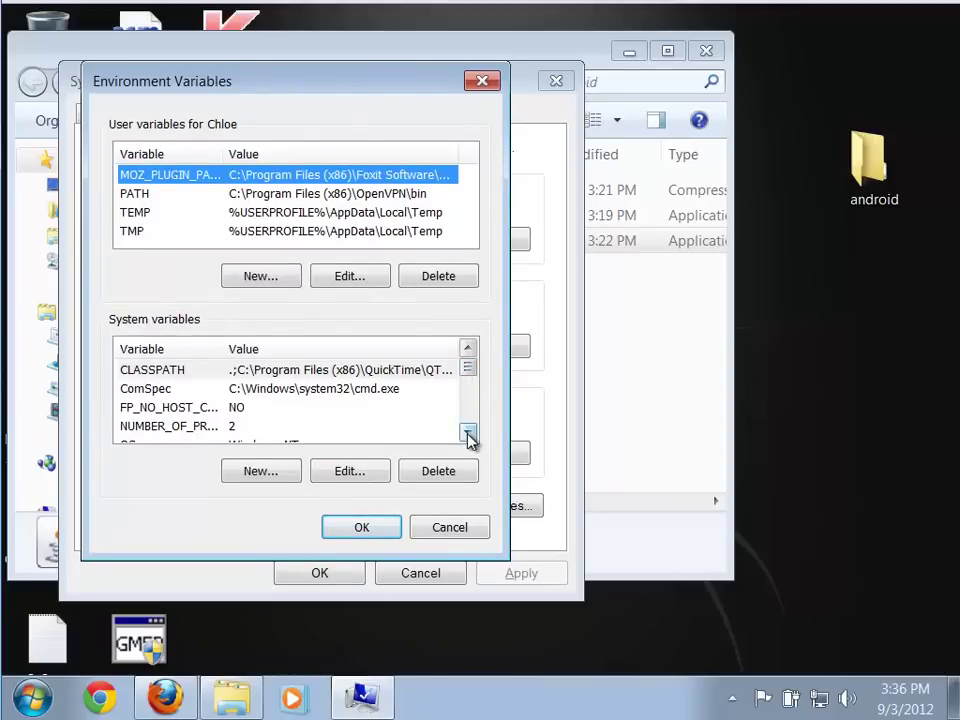
{"action": "scroll", "coordinate": [470, 440], "scroll_direction": "down", "scroll_amount": 4}
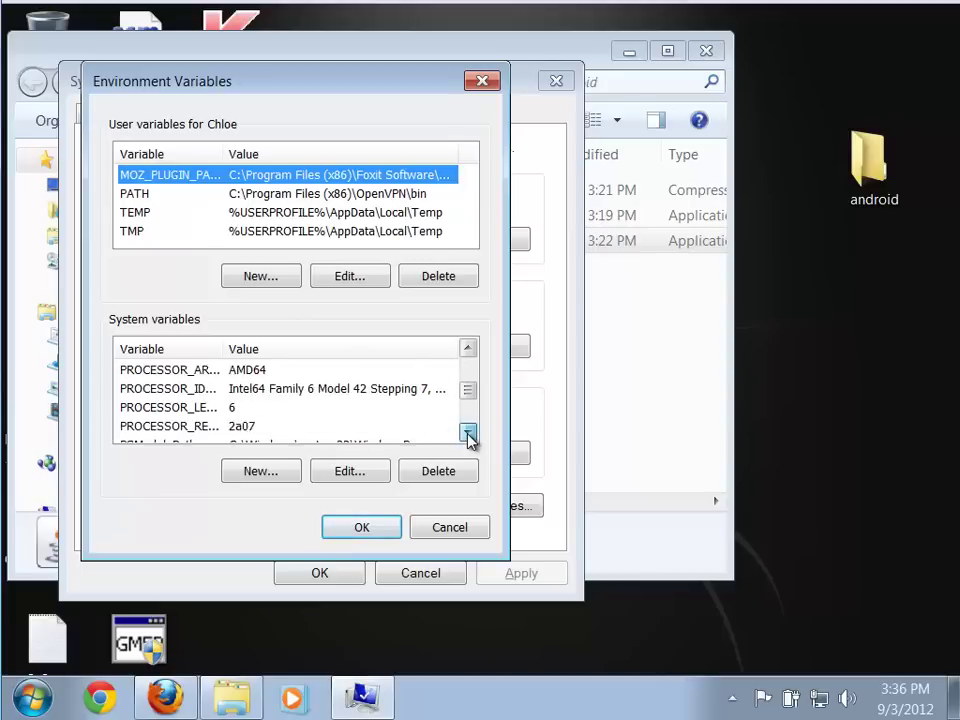
{"action": "scroll", "coordinate": [468, 440], "scroll_direction": "down", "scroll_amount": 1}
{"action": "scroll", "coordinate": [467, 356], "scroll_direction": "up", "scroll_amount": 4}
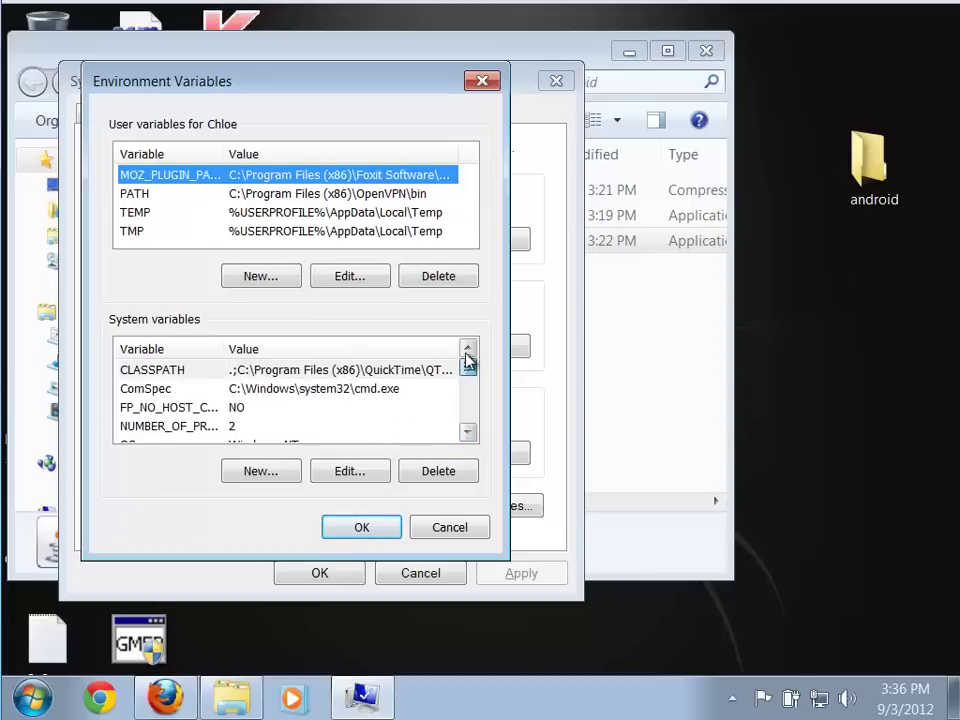
{"action": "left_click", "coordinate": [261, 472]}
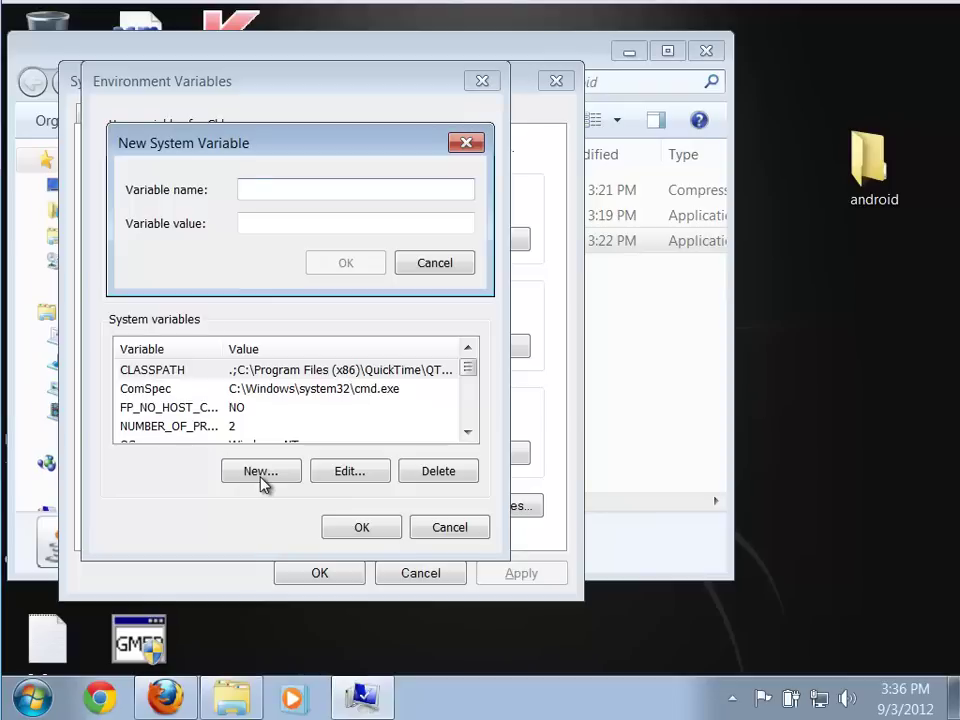
{"action": "type", "text": "JAVA_HOME"}
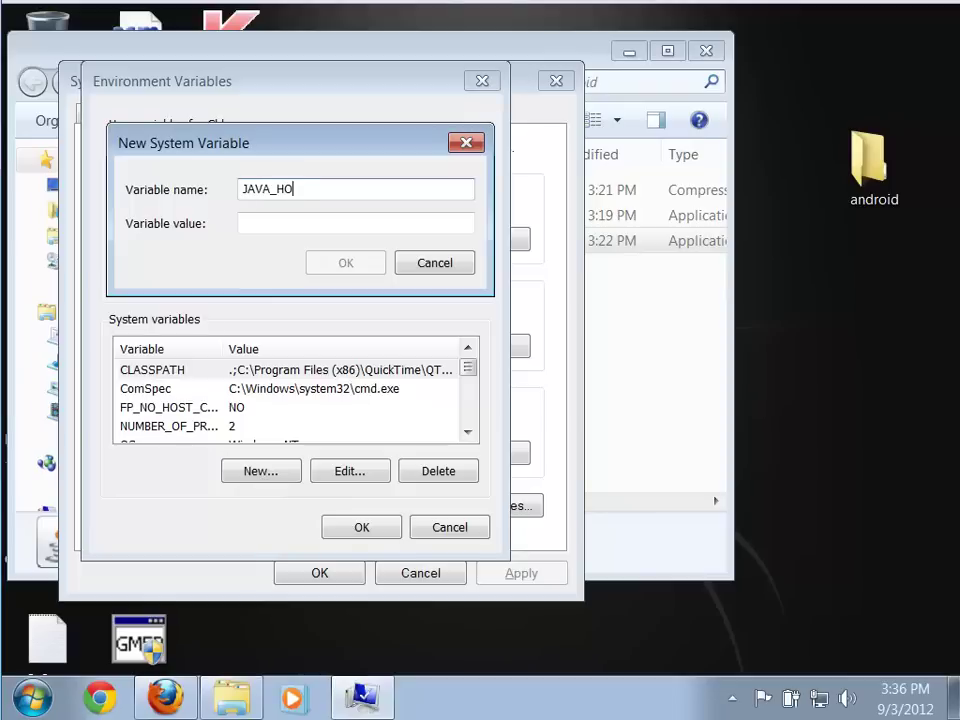
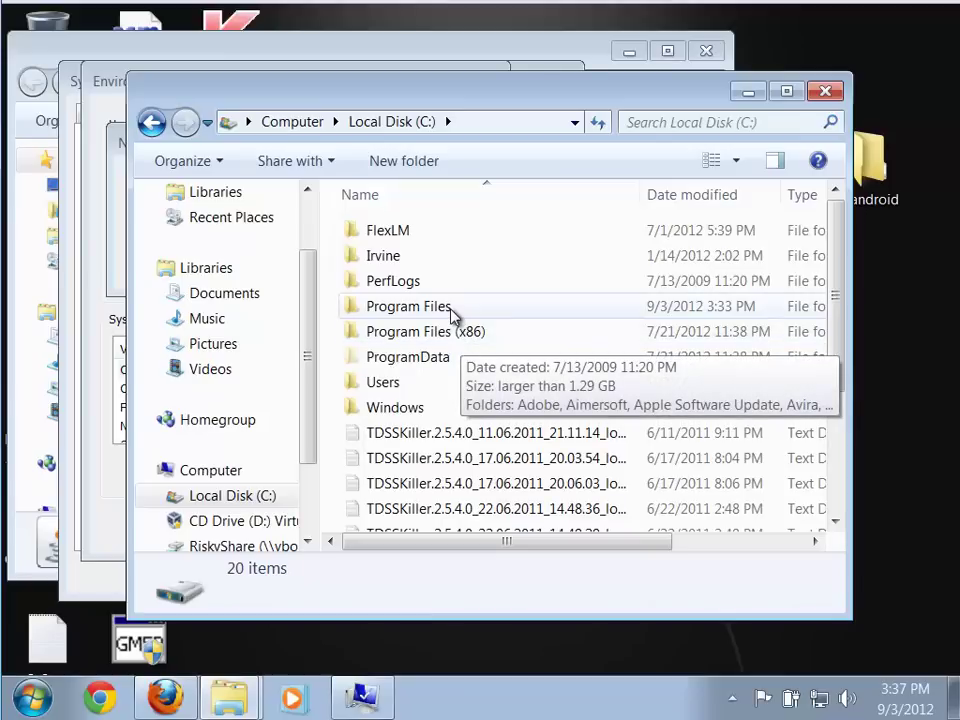
Browse to the jdk1.7.0_07 folder under Program Files\Java on the C drive and copy its full path
{"action": "double_click", "coordinate": [452, 310]}
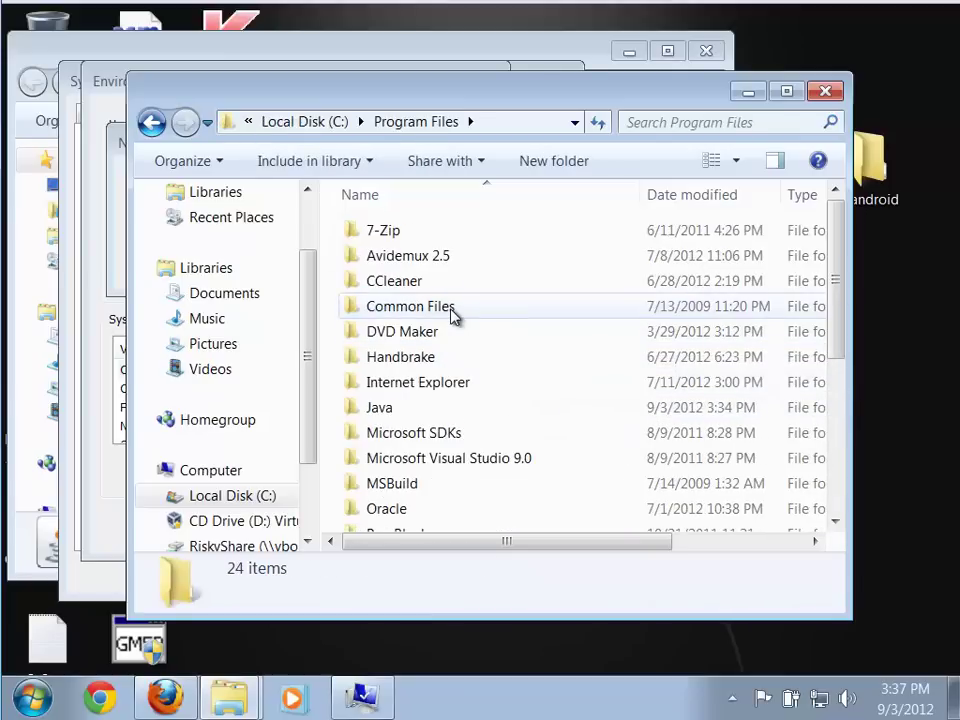
{"action": "double_click", "coordinate": [383, 414]}
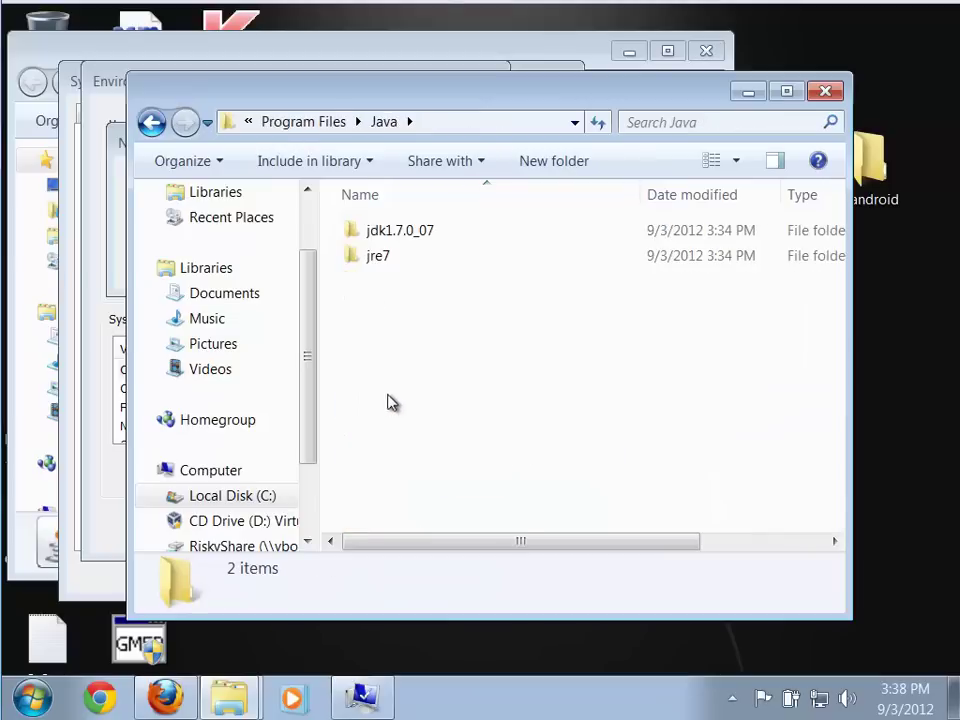
{"action": "double_click", "coordinate": [384, 236]}
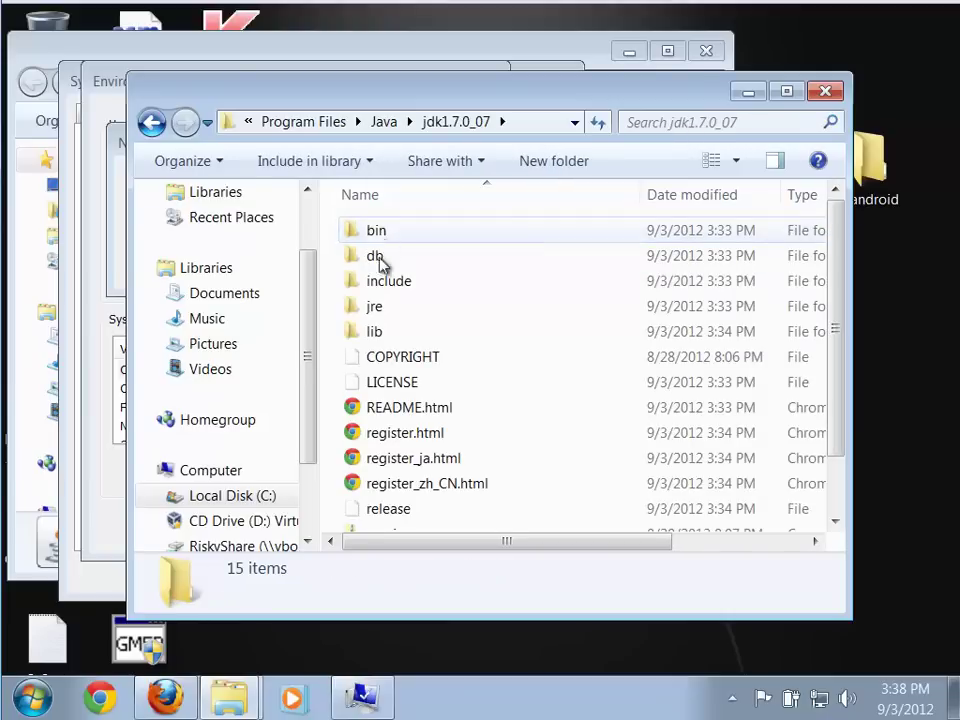
{"action": "left_click", "coordinate": [526, 124]}
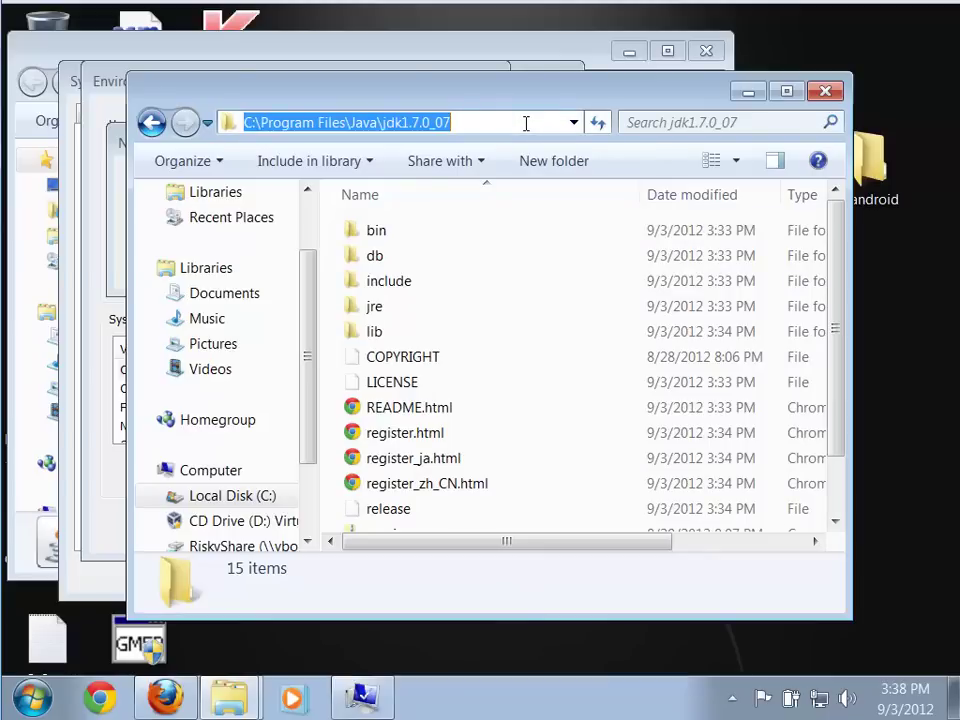
{"action": "right_click", "coordinate": [312, 125]}
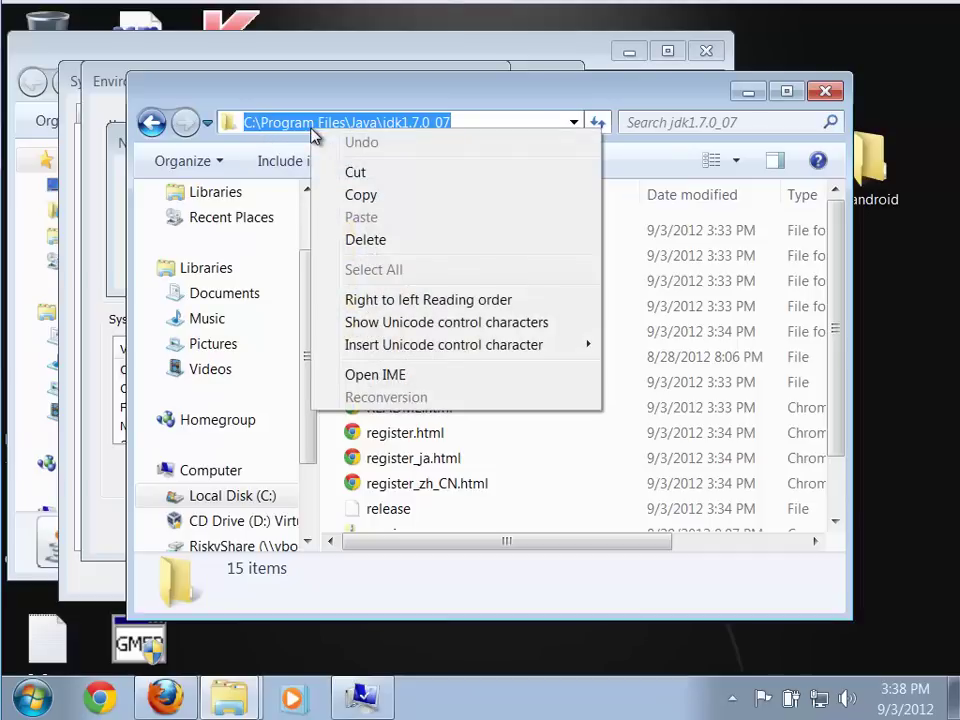
{"action": "left_click", "coordinate": [352, 198]}
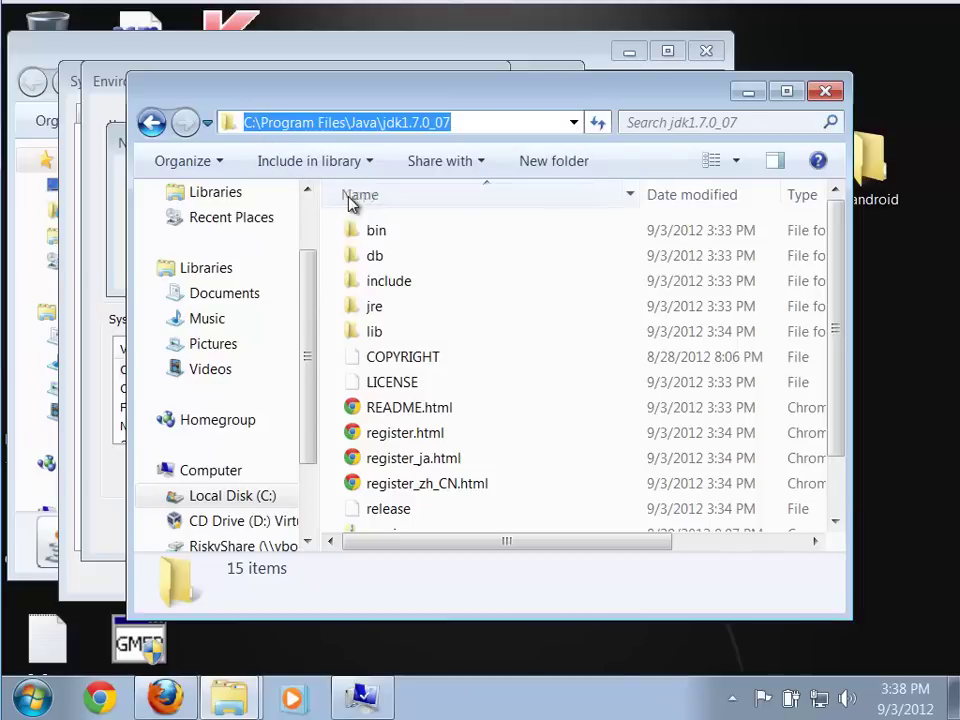
Set the JAVA_HOME value to the copied path C:\Program Files\Java\jdk1.7.0_07 and save the new system variable
{"action": "left_click", "coordinate": [748, 93]}
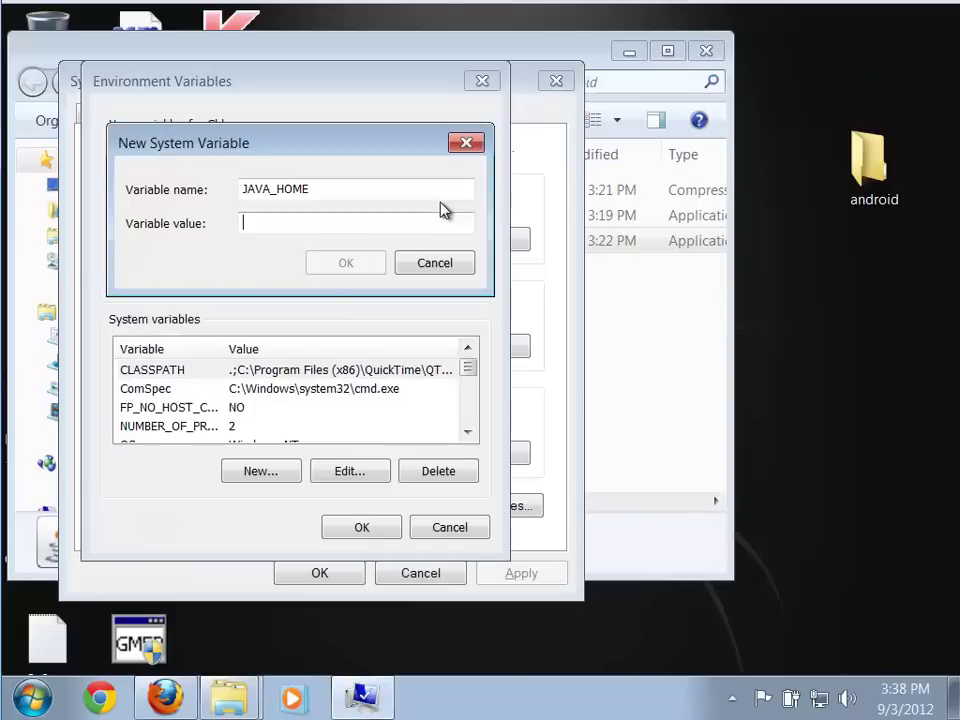
{"action": "right_click", "coordinate": [262, 226]}
{"action": "left_click", "coordinate": [300, 315]}
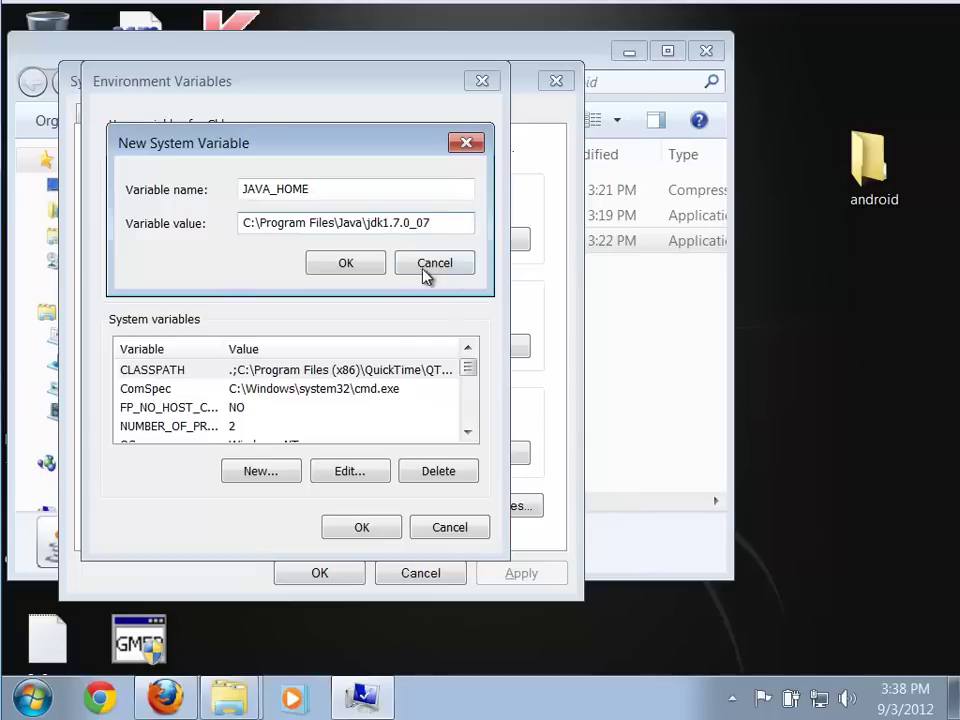
{"action": "left_click", "coordinate": [346, 264]}
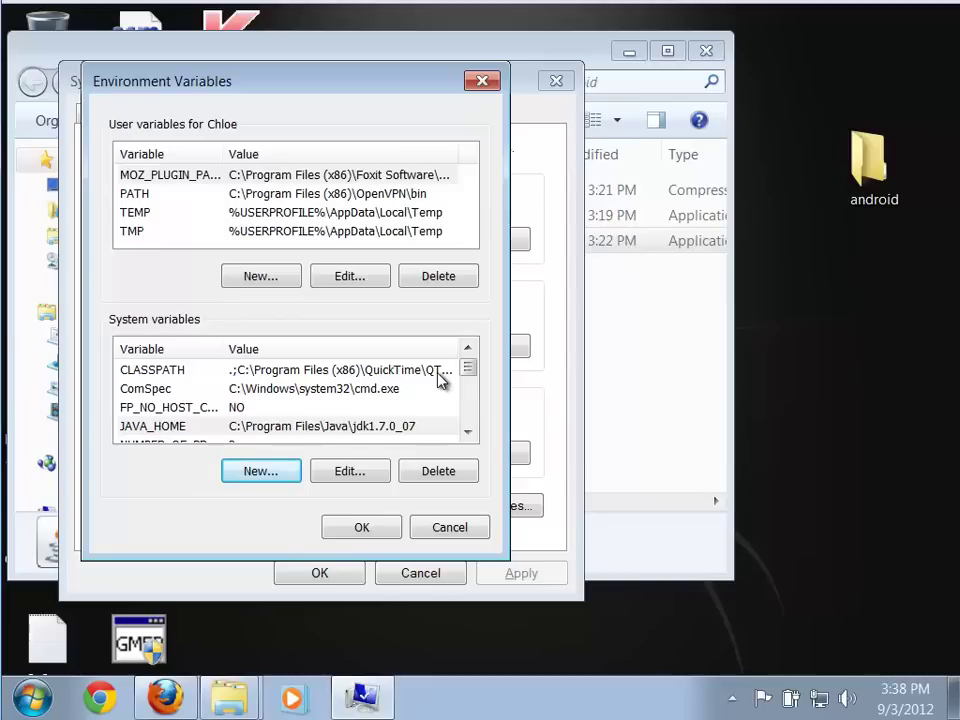
Append ;%JAVA_HOME%\bin to the end of the system Path variable's value, then save and close the environment and system settings
{"action": "left_click", "coordinate": [467, 432]}
{"action": "left_click", "coordinate": [467, 432]}
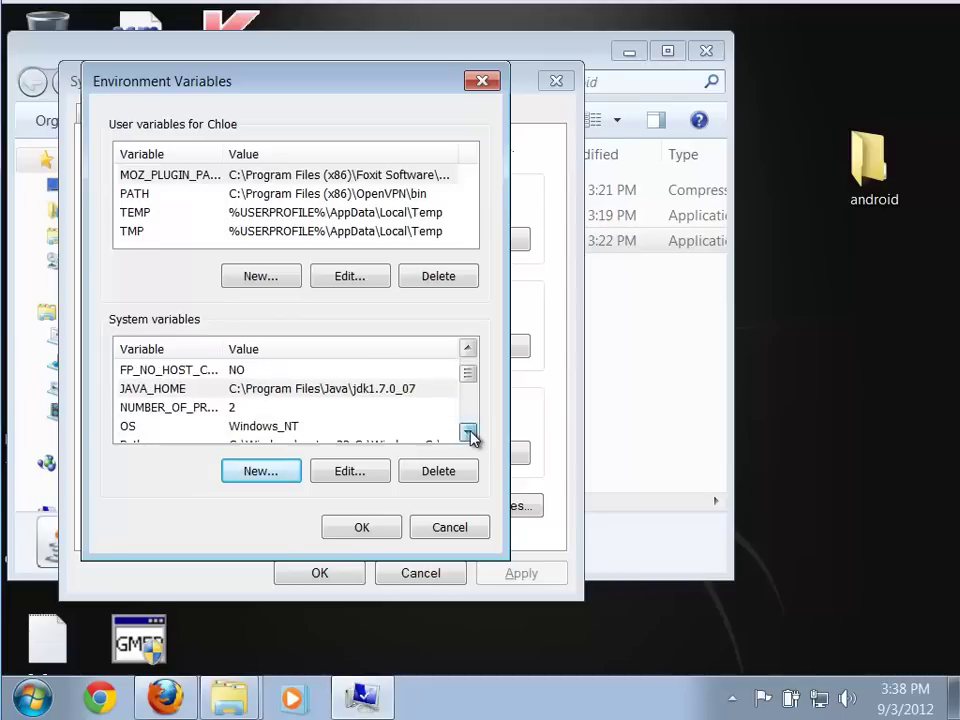
{"action": "left_click", "coordinate": [467, 432]}
{"action": "left_click", "coordinate": [467, 432]}
{"action": "left_click", "coordinate": [390, 409]}
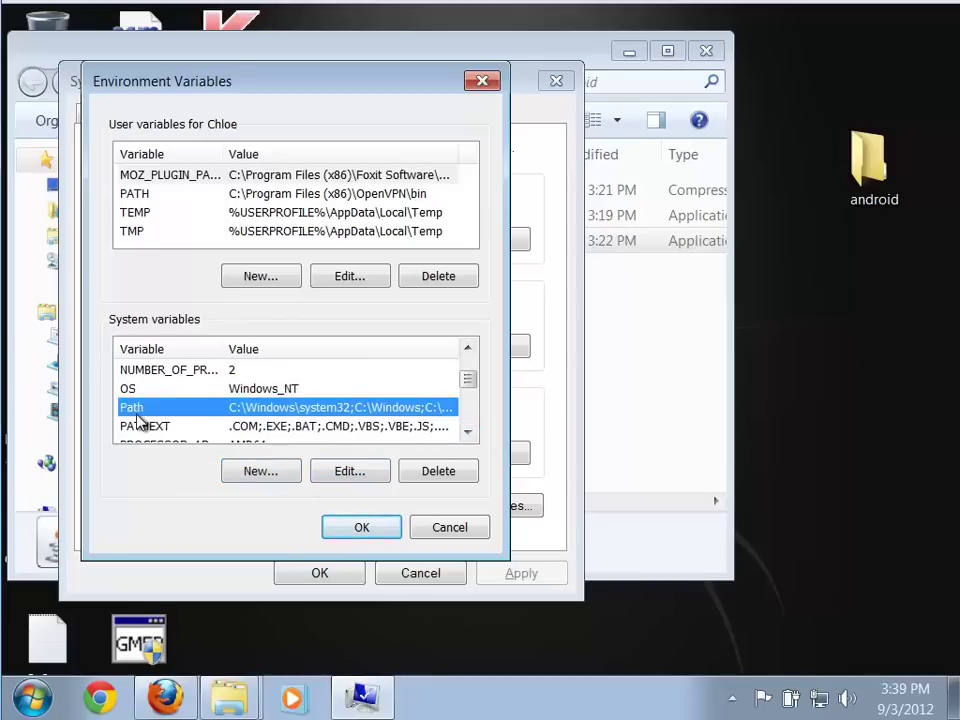
{"action": "left_click", "coordinate": [347, 480]}
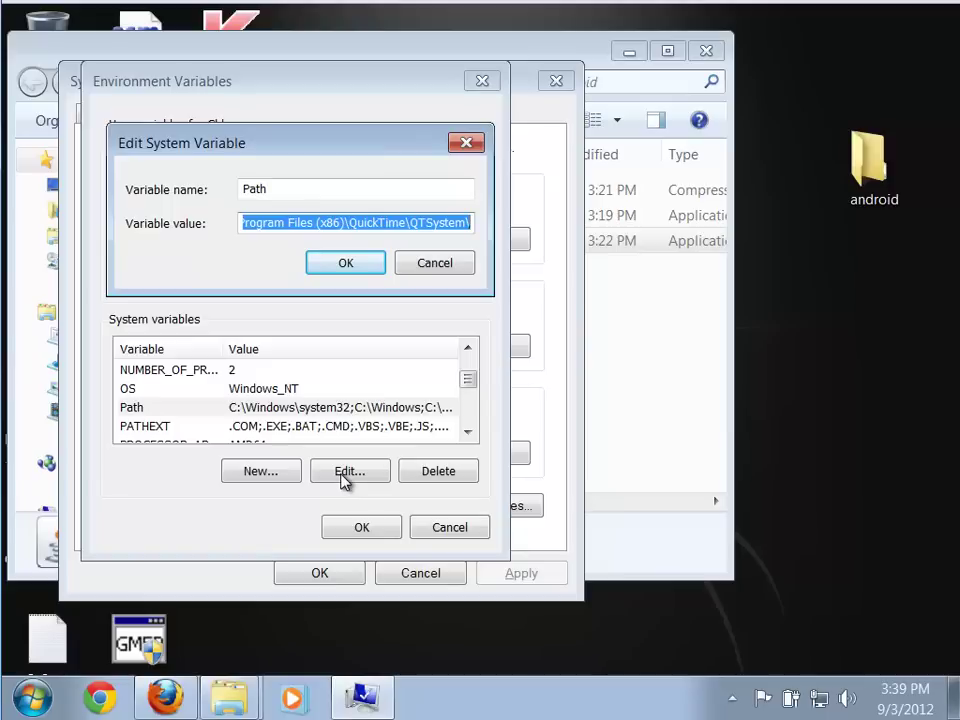
{"action": "key", "text": "End"}
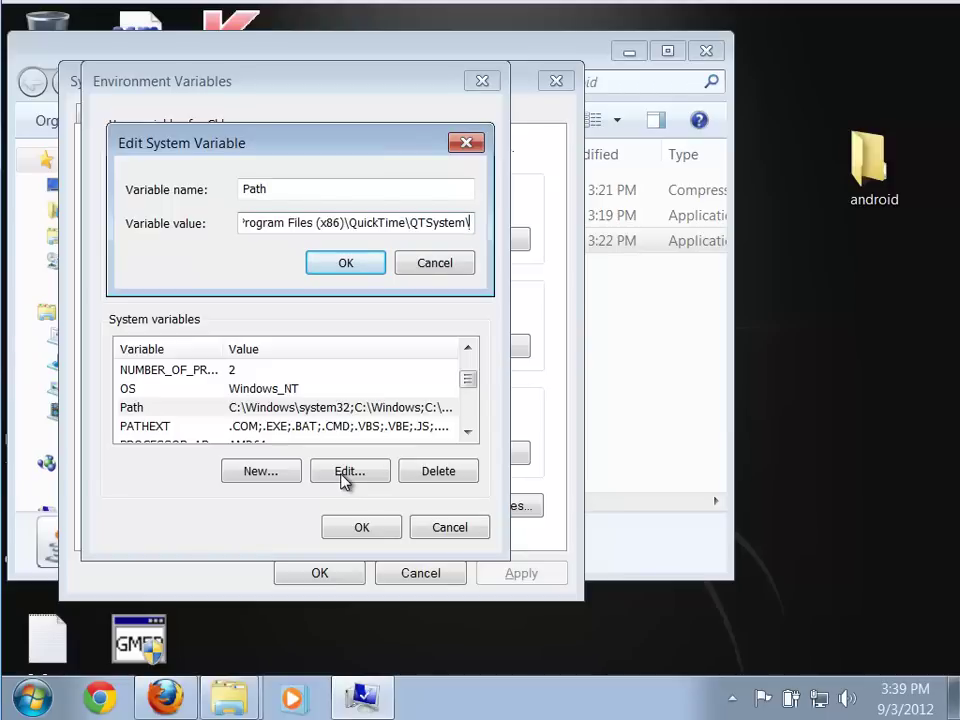
{"action": "type", "text": ";"}
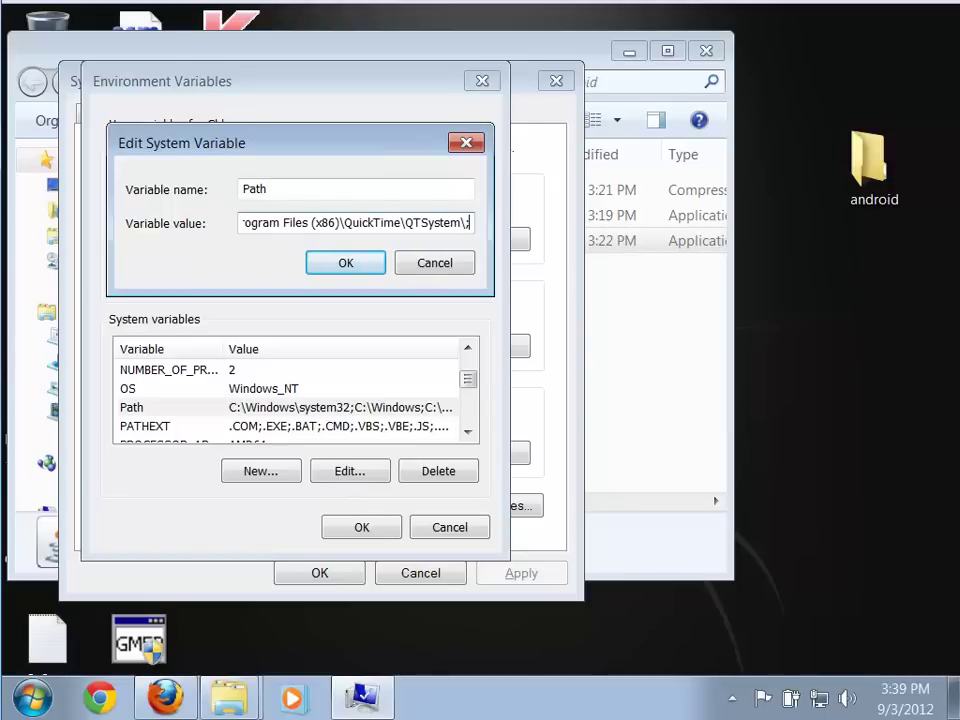
{"action": "type", "text": "%"}
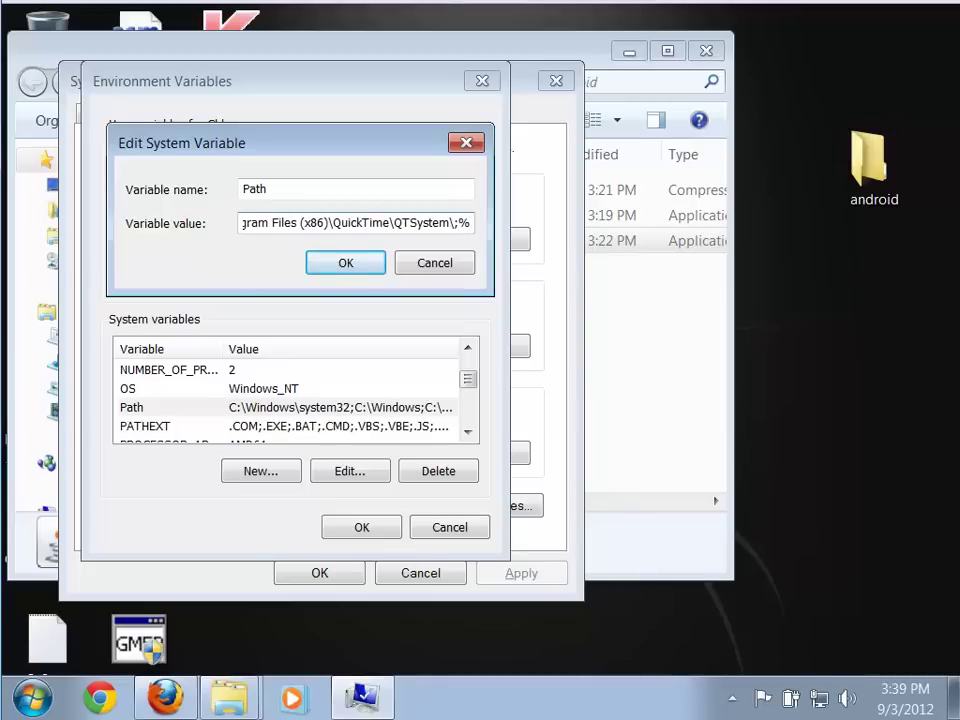
{"action": "type", "text": "JAVA"}
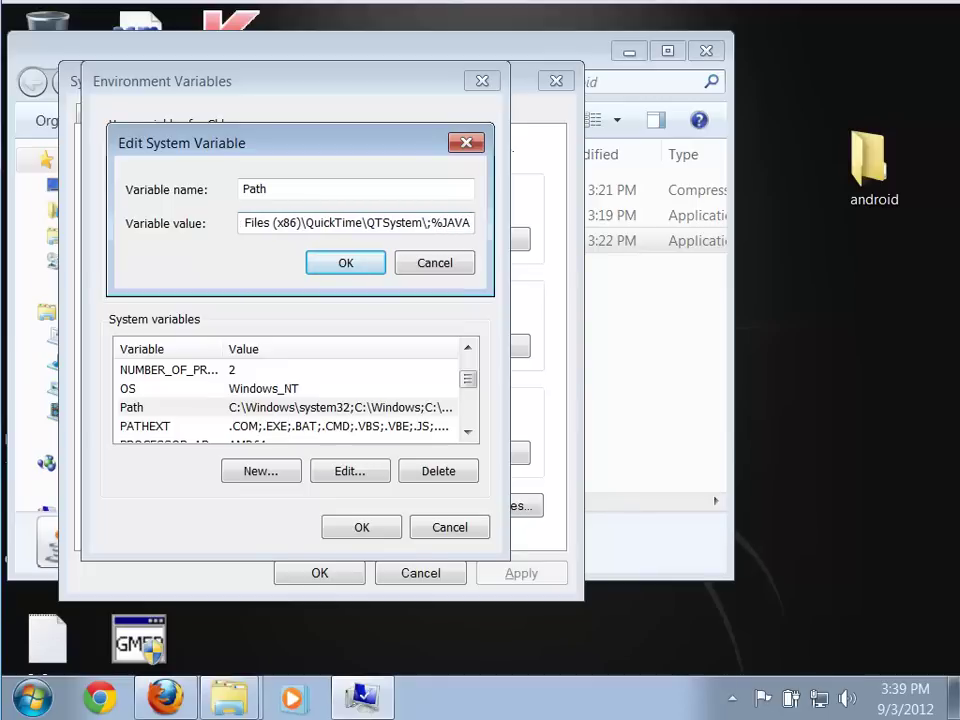
{"action": "type", "text": "_HOME"}
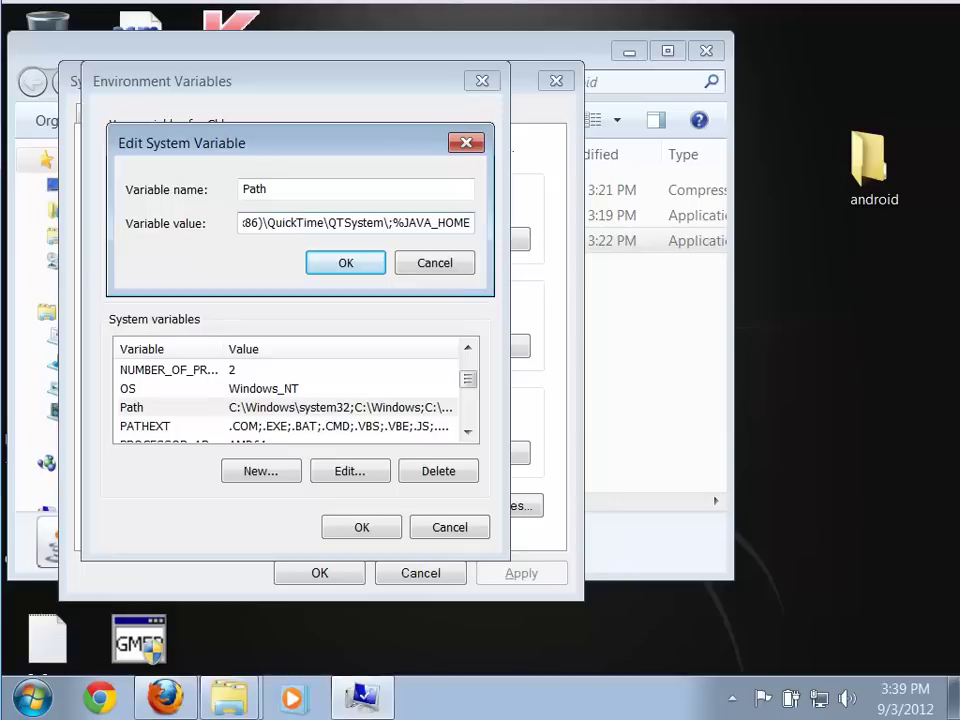
{"action": "type", "text": "%"}
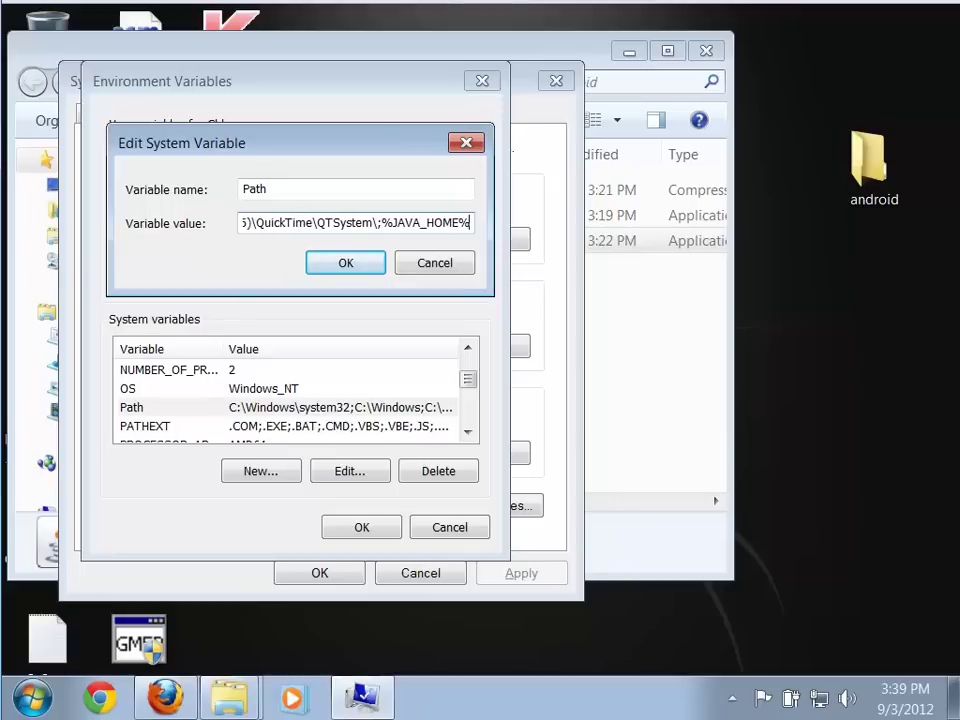
{"action": "type", "text": "\bin"}
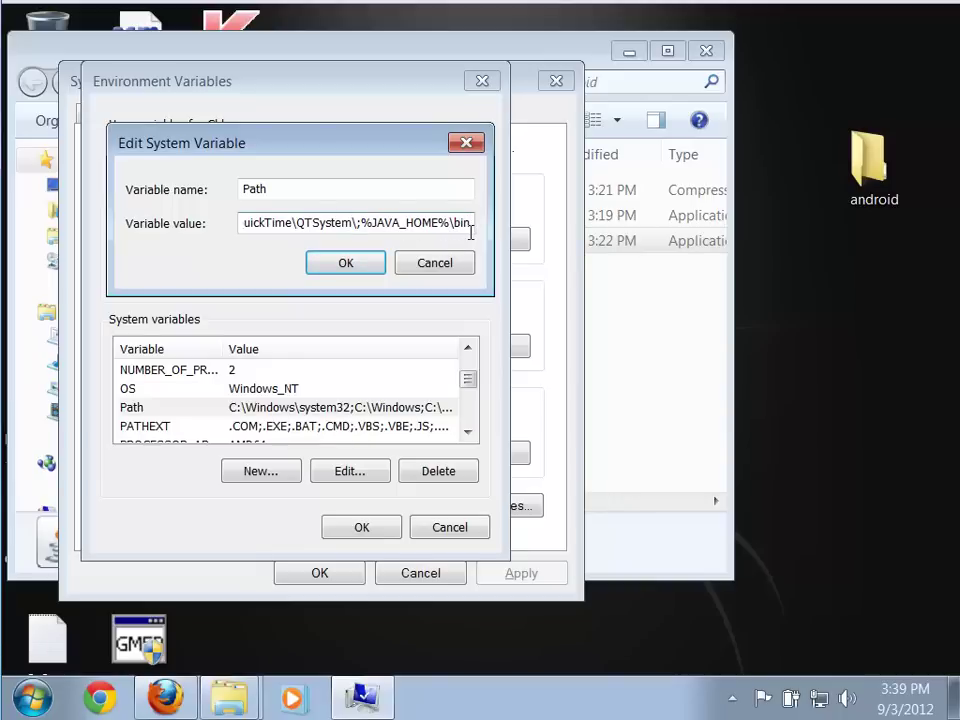
{"action": "left_click", "coordinate": [346, 264]}
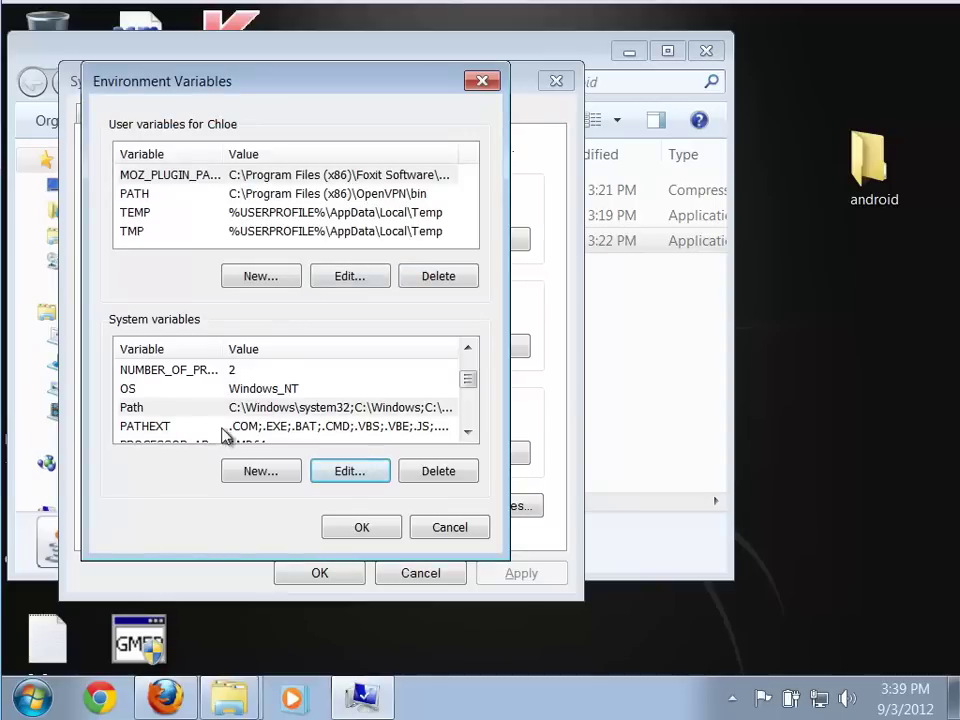
{"action": "left_click", "coordinate": [368, 532]}
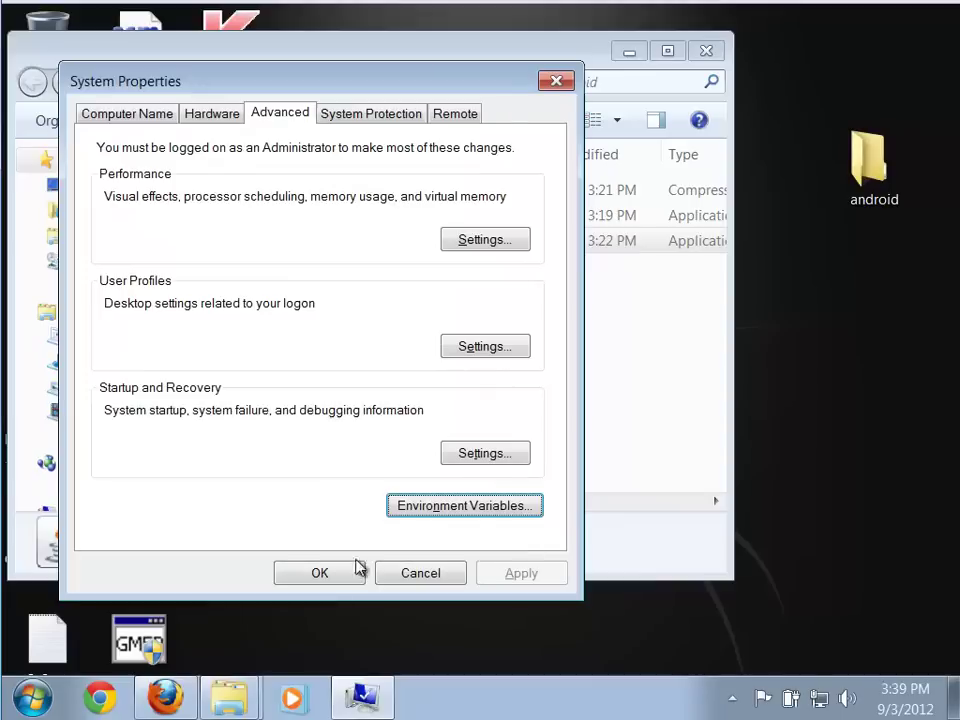
{"action": "left_click", "coordinate": [326, 575]}
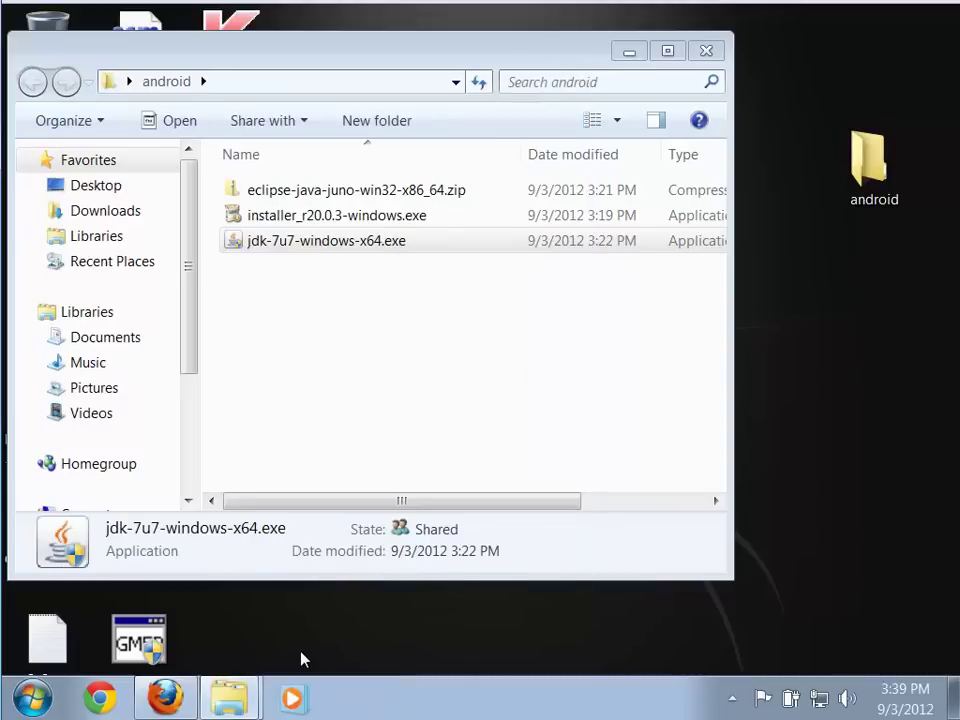
Check the installed Java version by running java -version in a Command Prompt, then close the prompt
{"action": "left_click", "coordinate": [33, 700]}
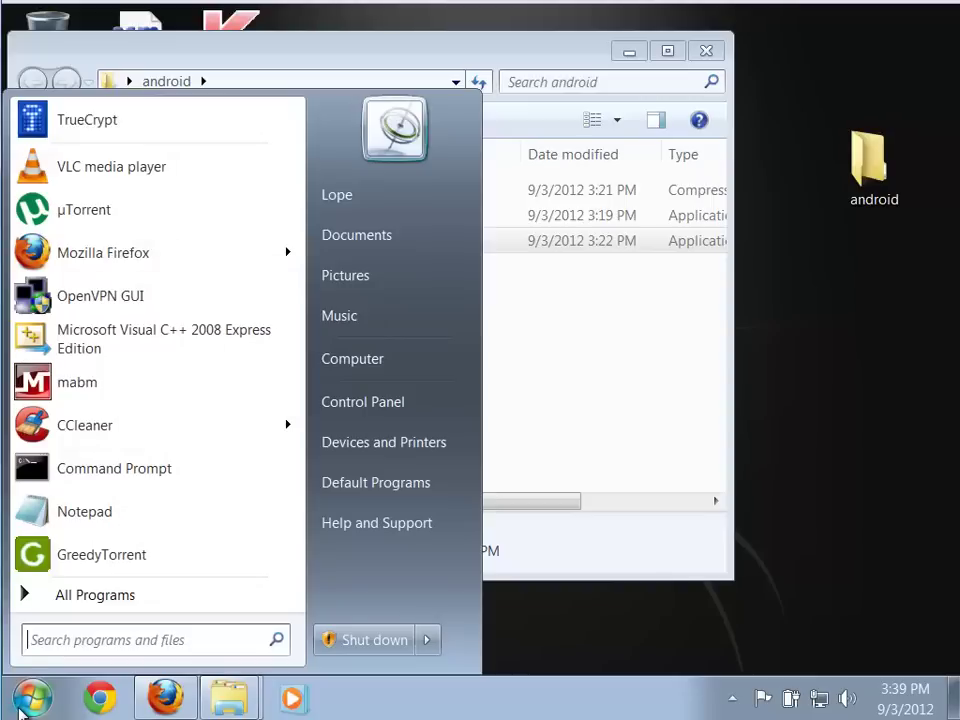
{"action": "type", "text": "cmd"}
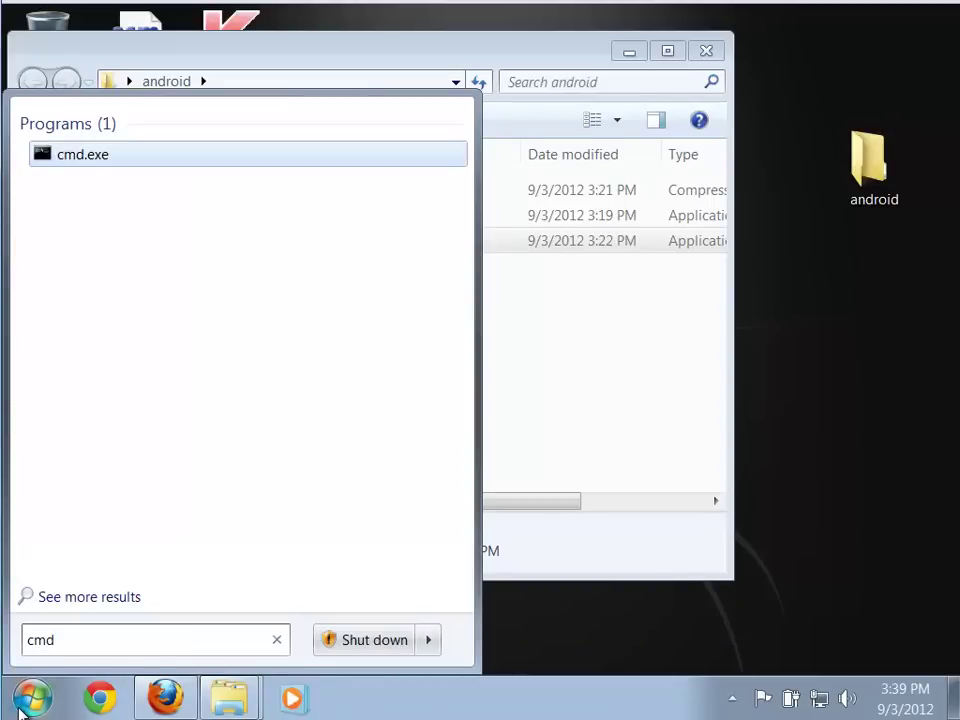
{"action": "key", "text": "Return"}
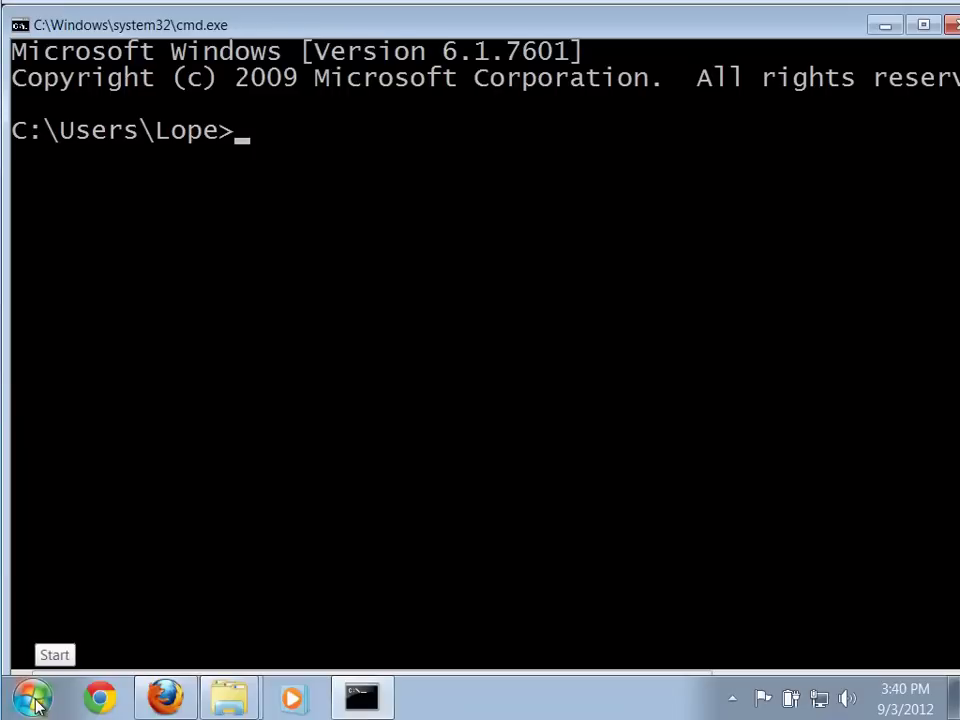
{"action": "type", "text": "java"}
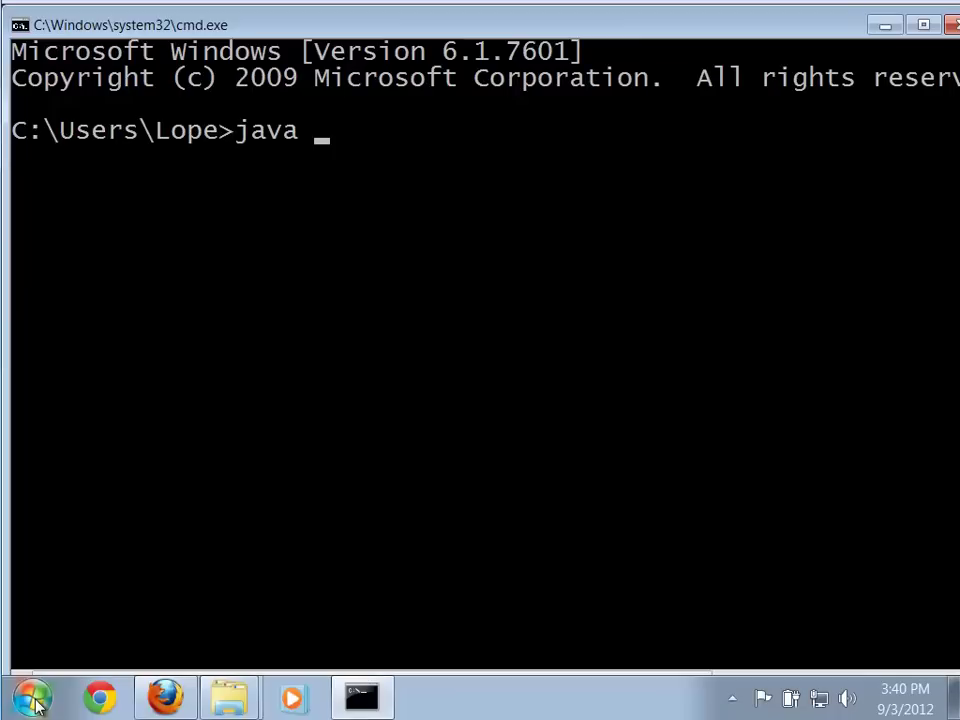
{"action": "type", "text": " -version"}
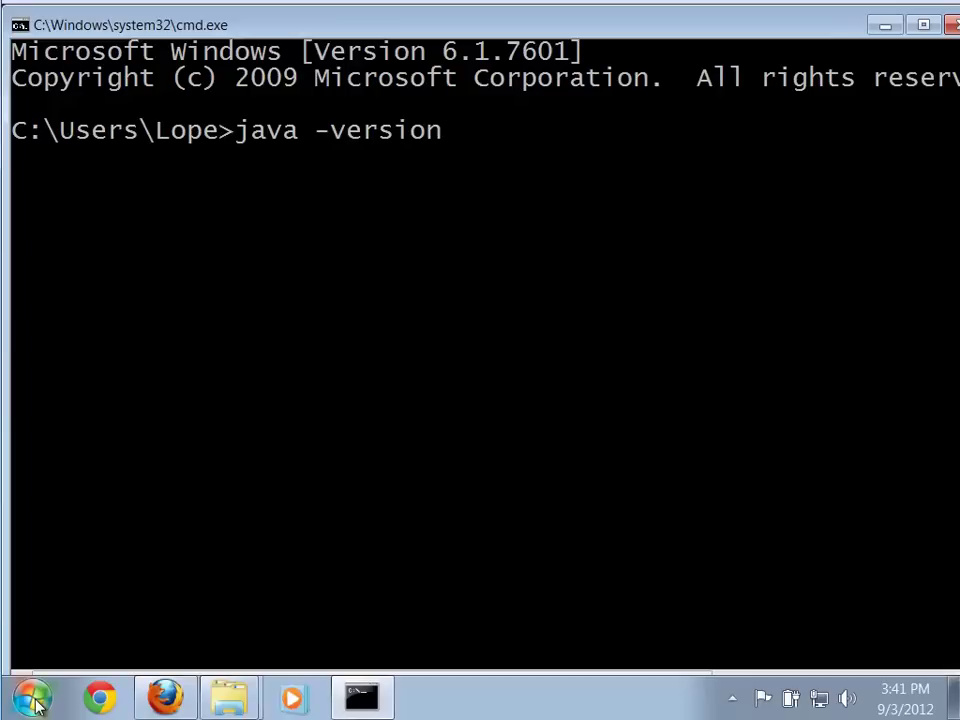
{"action": "key", "text": "Return"}
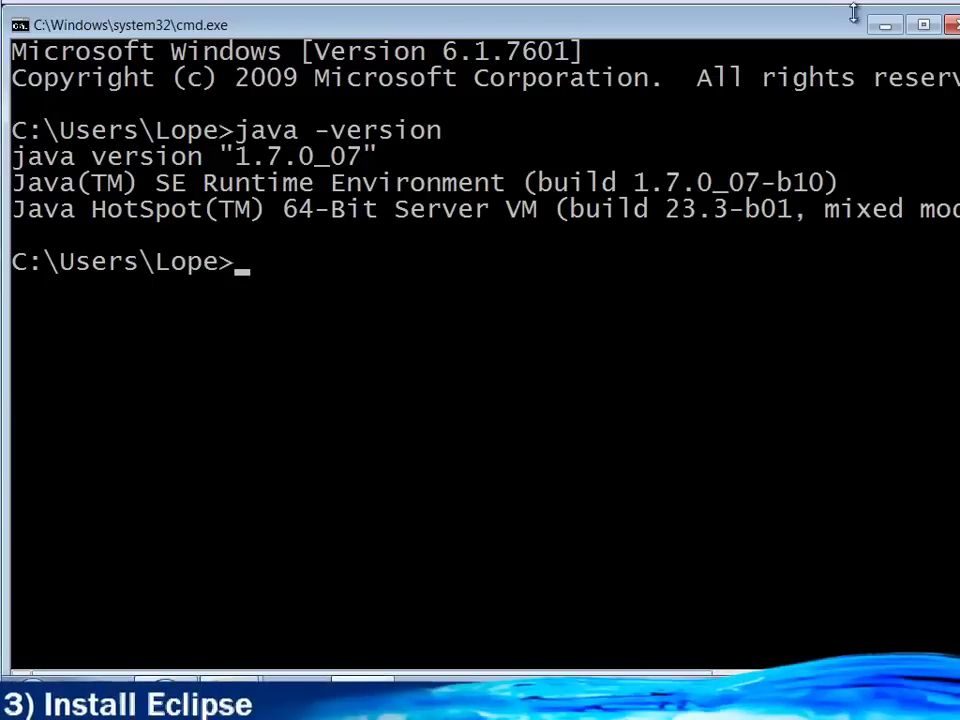
{"action": "left_click_drag", "start_coordinate": [840, 32], "coordinate": [816, 39]}
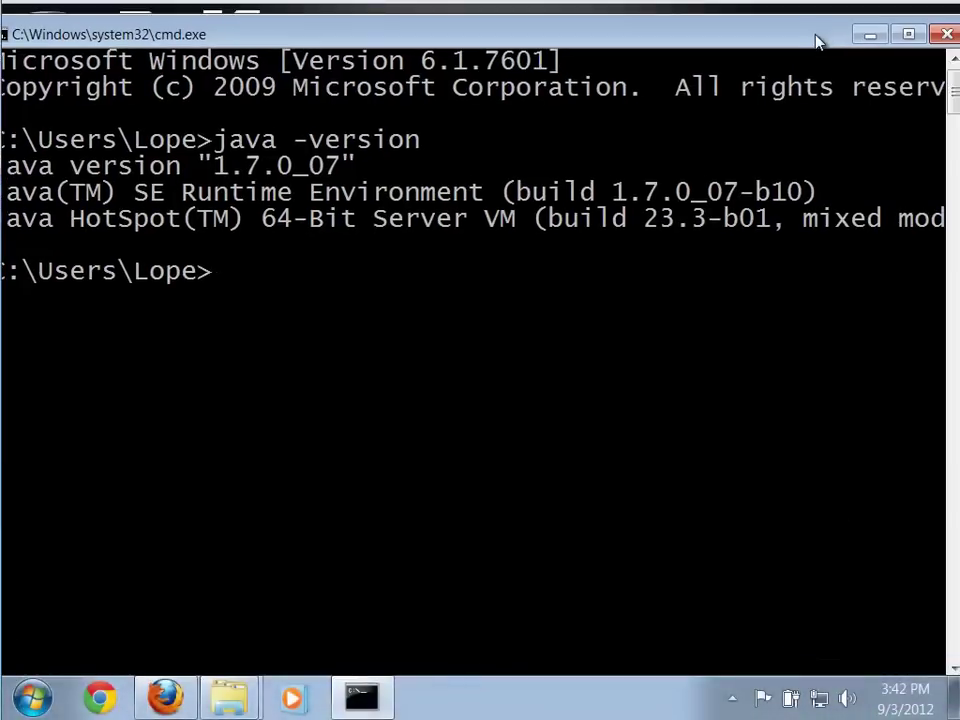
{"action": "left_click", "coordinate": [937, 32]}
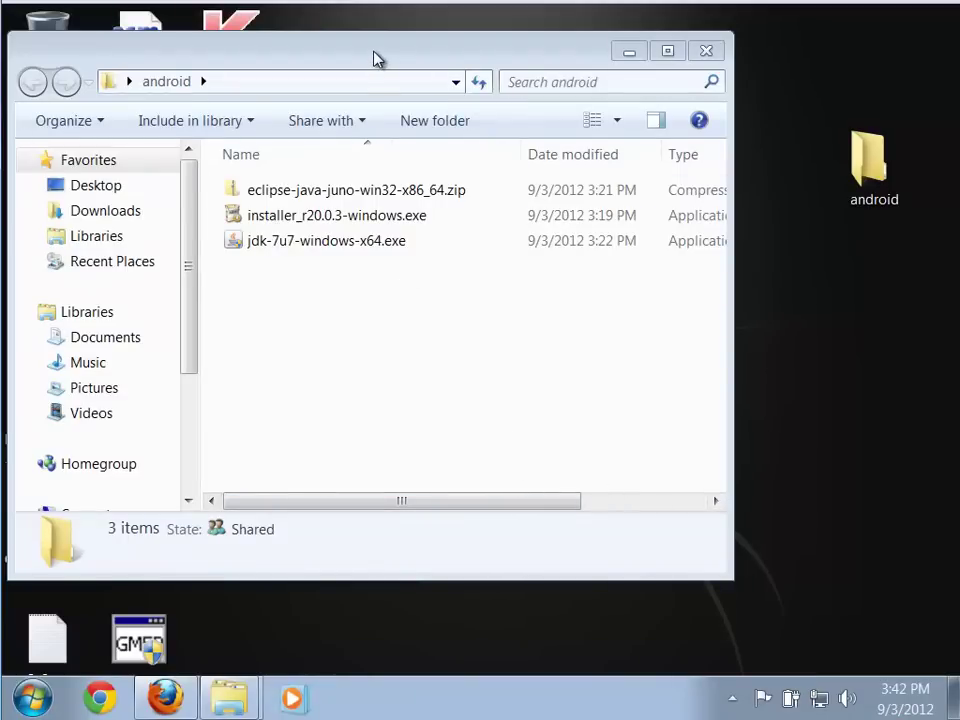
Open eclipse-java-juno-win32-x86_64.zip from the android folder, inspect its eclipse folder, and return to the archive's root
{"action": "left_click_drag", "start_coordinate": [387, 58], "coordinate": [448, 63]}
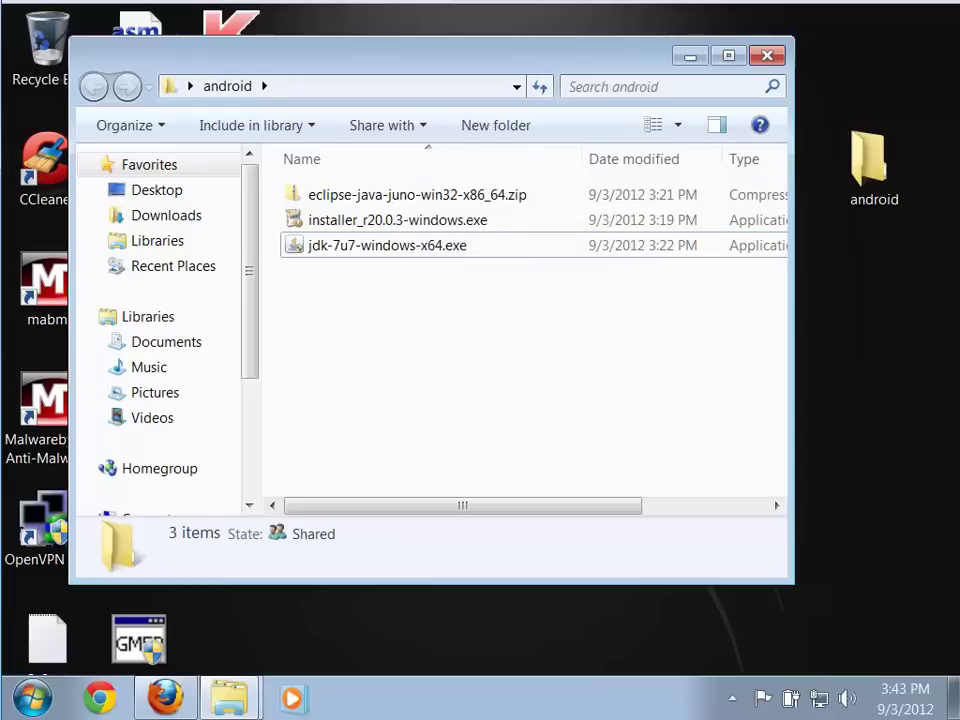
{"action": "double_click", "coordinate": [309, 198]}
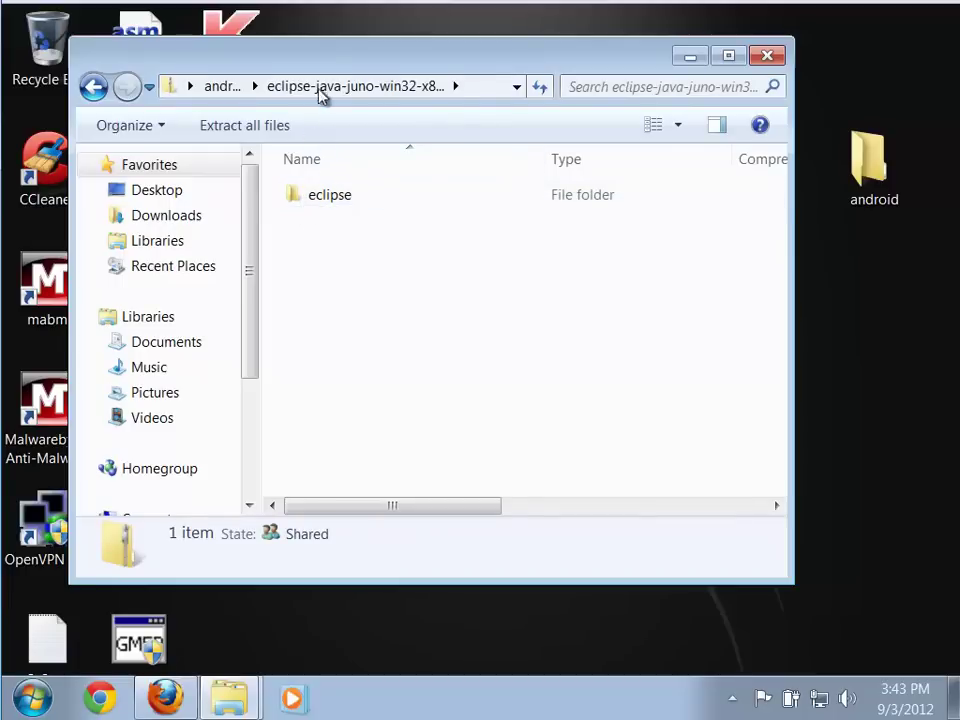
{"action": "left_click_drag", "start_coordinate": [351, 74], "coordinate": [414, 103]}
{"action": "left_click", "coordinate": [165, 115]}
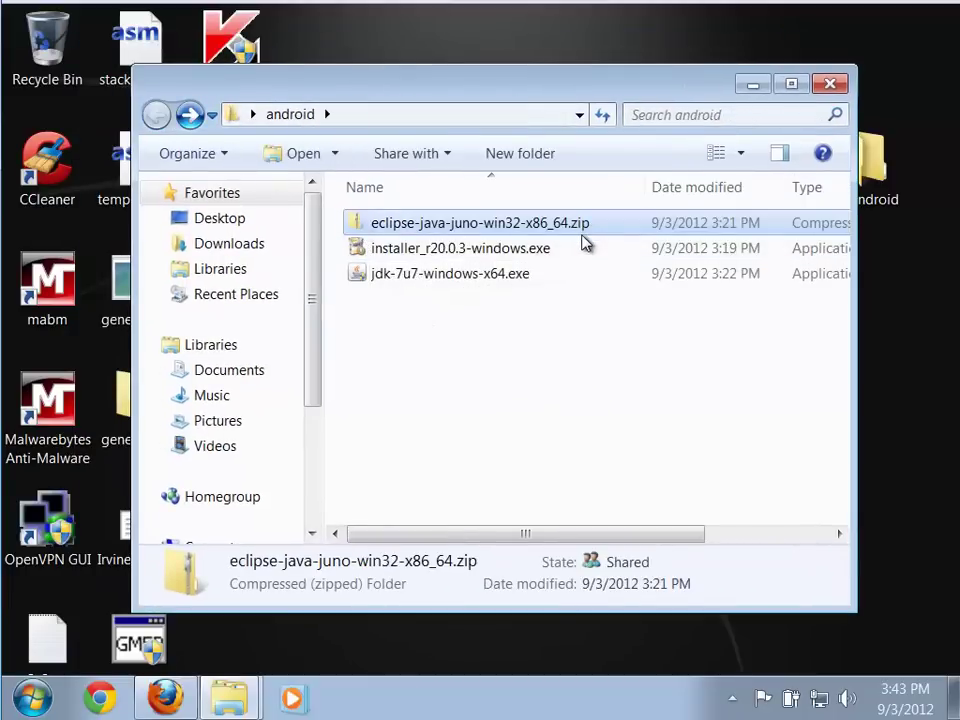
{"action": "double_click", "coordinate": [357, 223]}
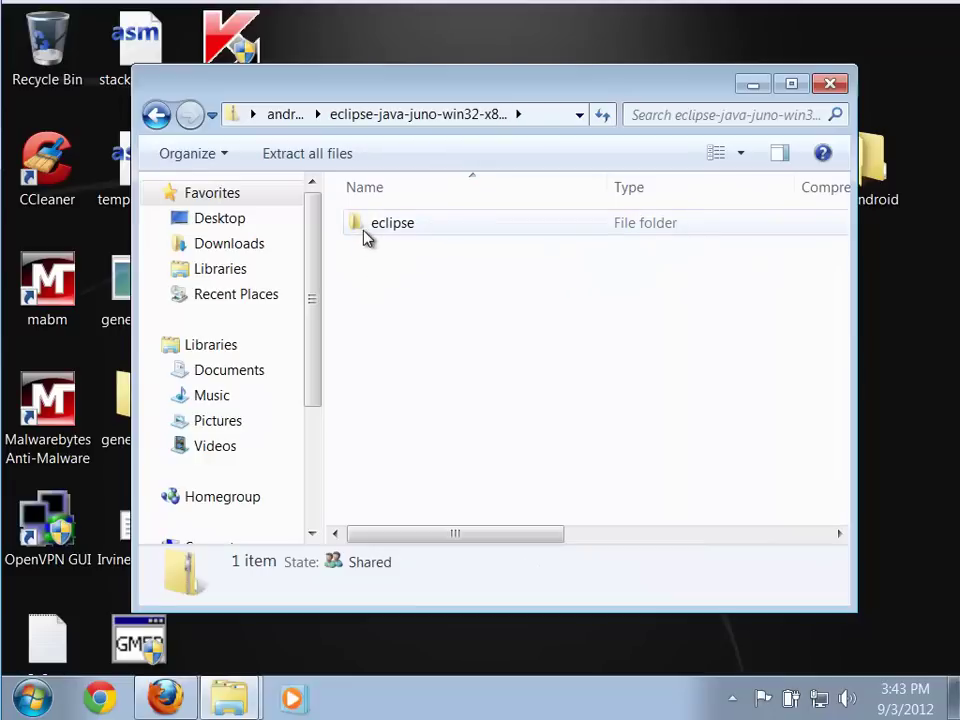
{"action": "double_click", "coordinate": [367, 236]}
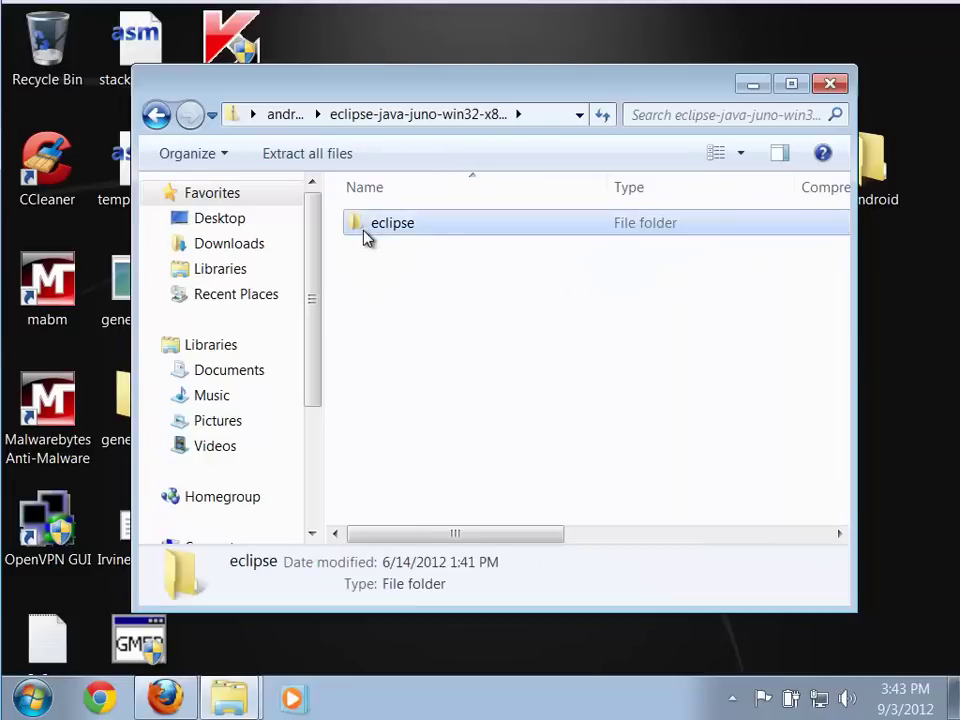
{"action": "left_click", "coordinate": [156, 114]}
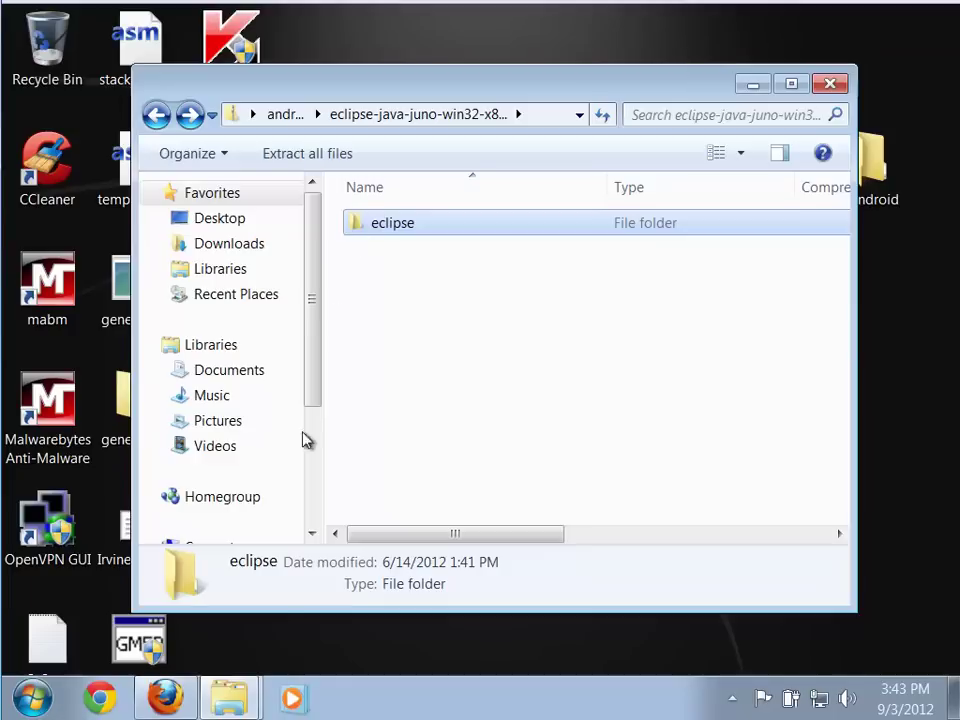
Bring up the leftover jdk1.7.0_07 folder window and close it
{"action": "left_click", "coordinate": [230, 700]}
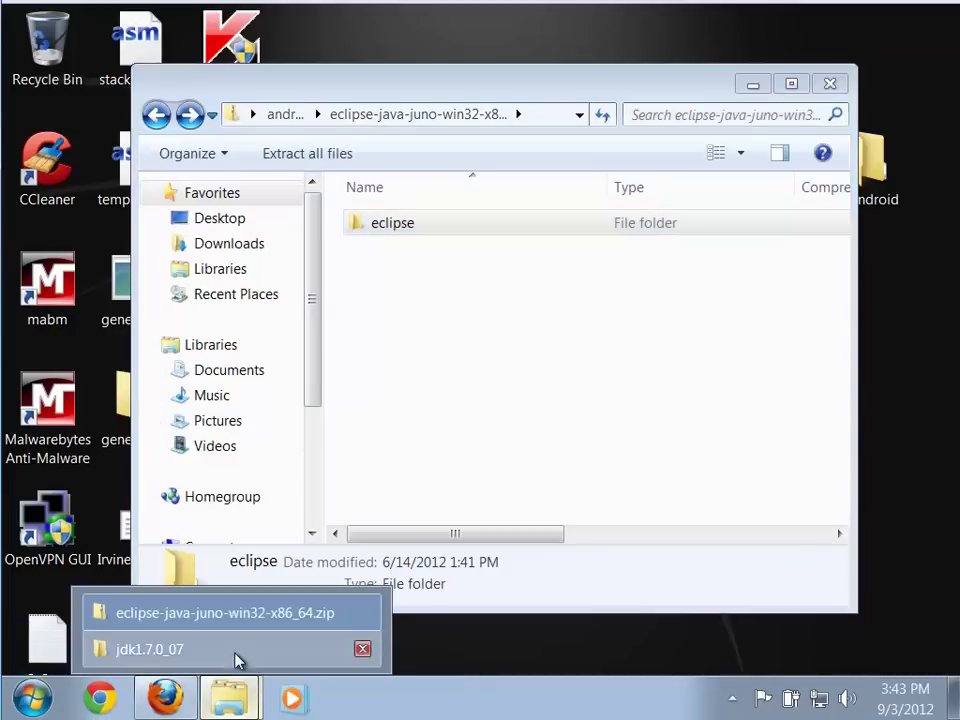
{"action": "left_click", "coordinate": [237, 658]}
{"action": "left_click_drag", "start_coordinate": [375, 101], "coordinate": [386, 81]}
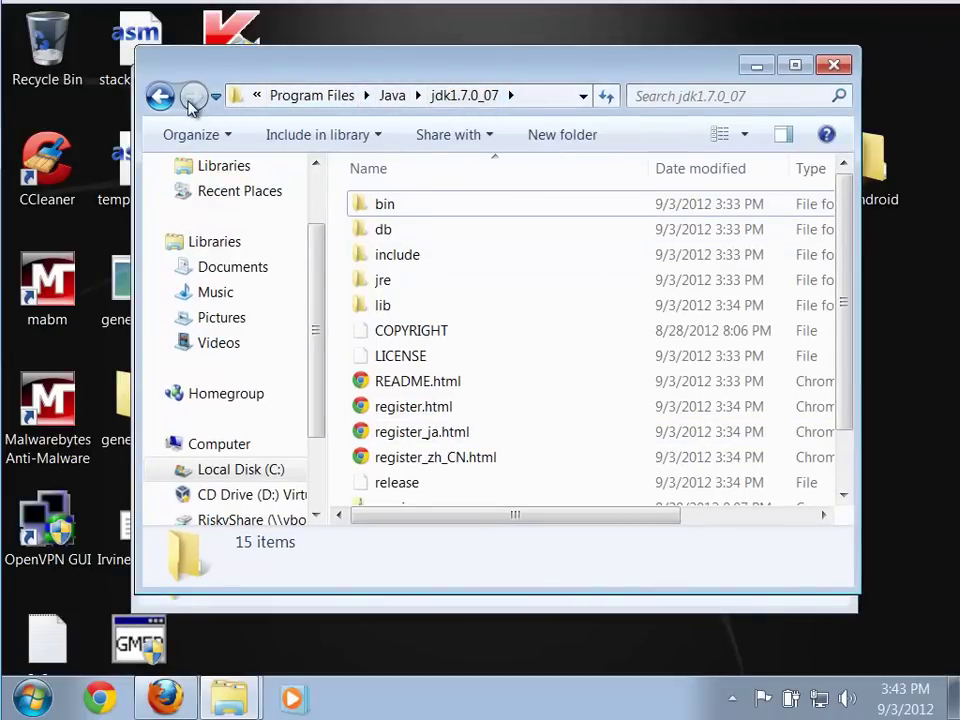
{"action": "left_click", "coordinate": [831, 65]}
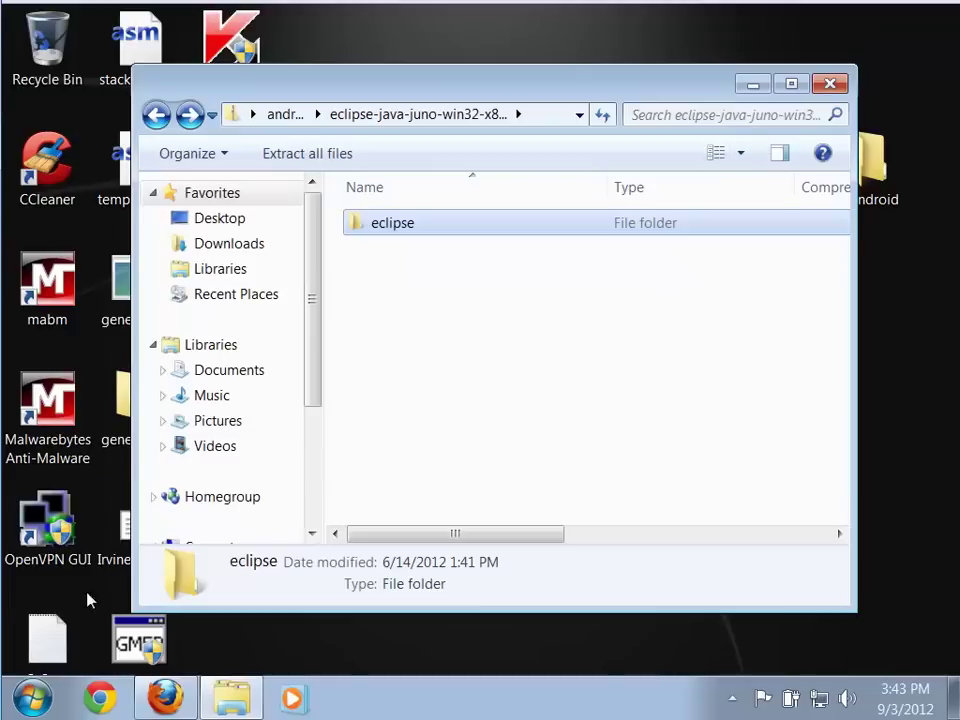
{"action": "left_click", "coordinate": [30, 698]}
{"action": "left_click", "coordinate": [370, 370]}
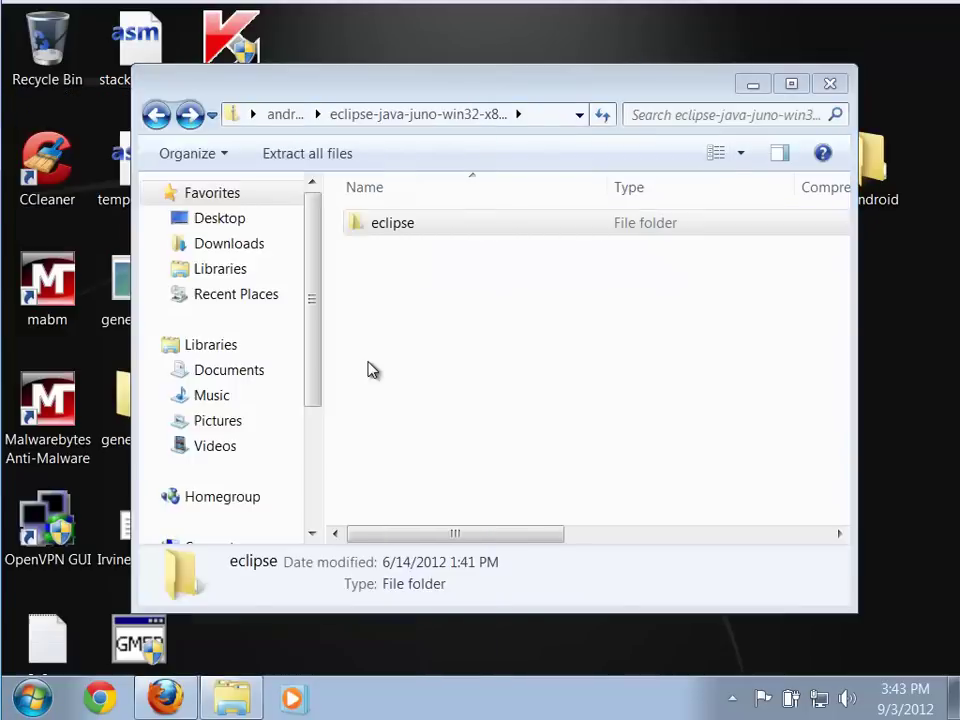
Extract the eclipse folder from the zip archive onto the desktop, then go back to the android folder
{"action": "double_click", "coordinate": [364, 246]}
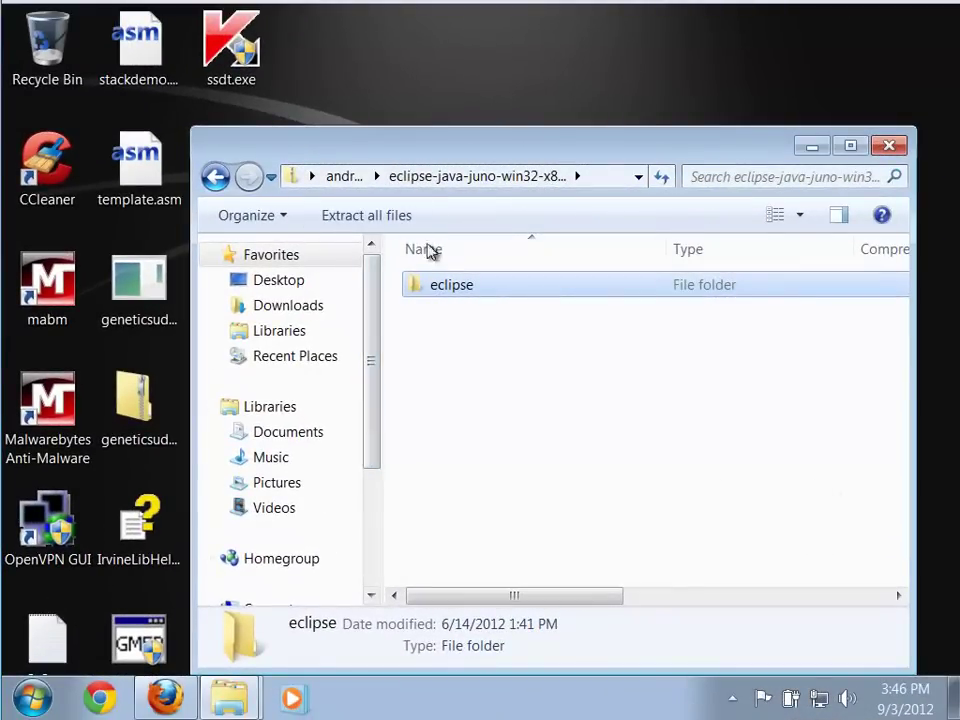
{"action": "left_click_drag", "start_coordinate": [426, 156], "coordinate": [426, 243]}
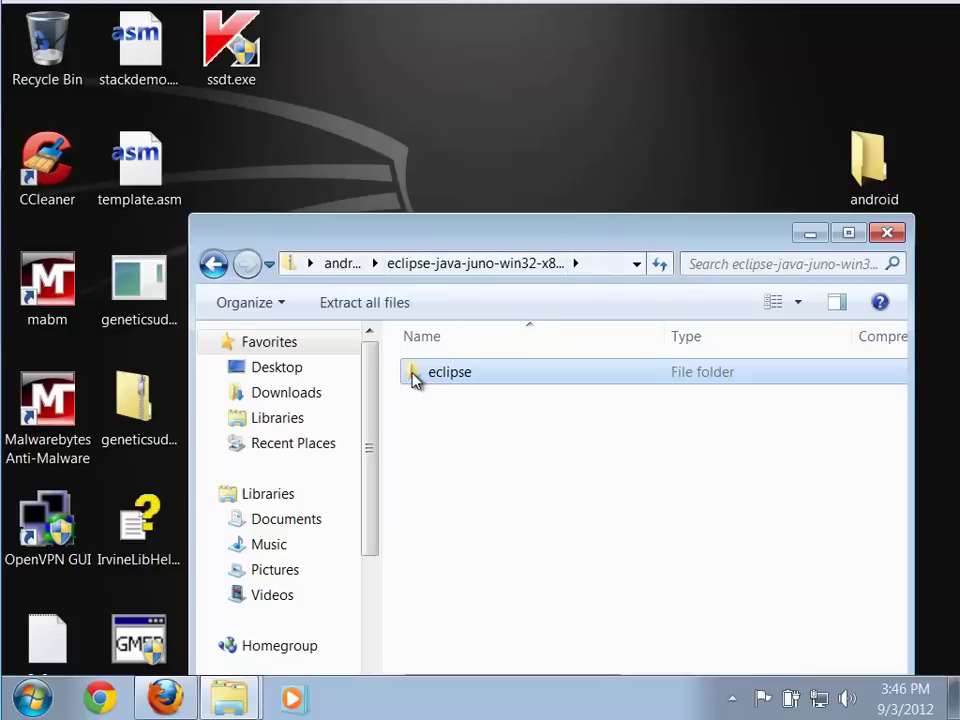
{"action": "left_click_drag", "start_coordinate": [428, 305], "coordinate": [438, 172]}
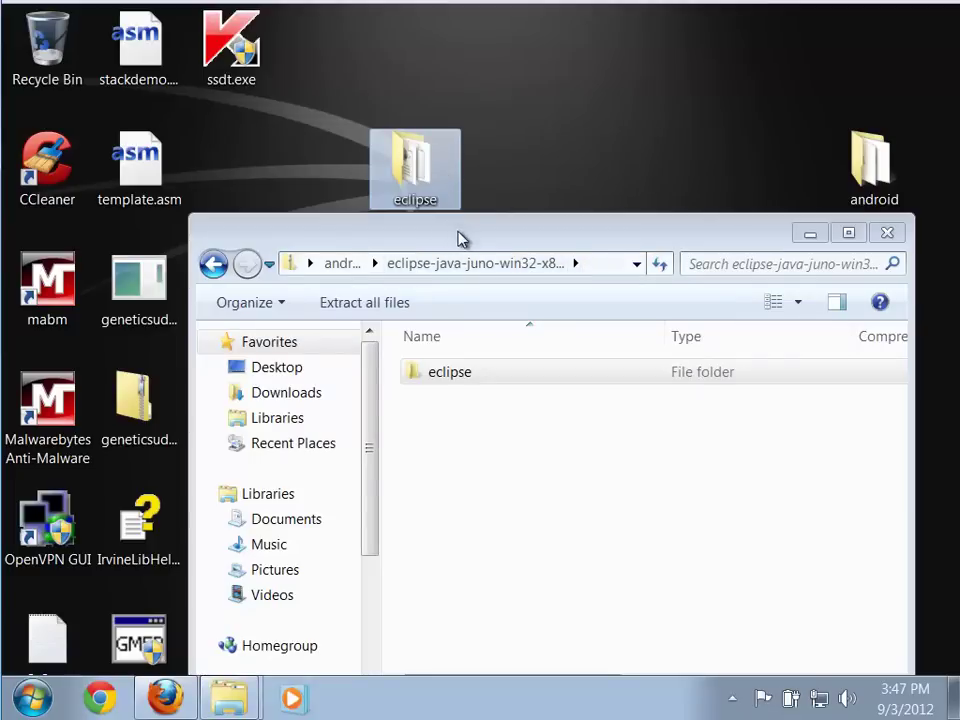
{"action": "left_click", "coordinate": [213, 263]}
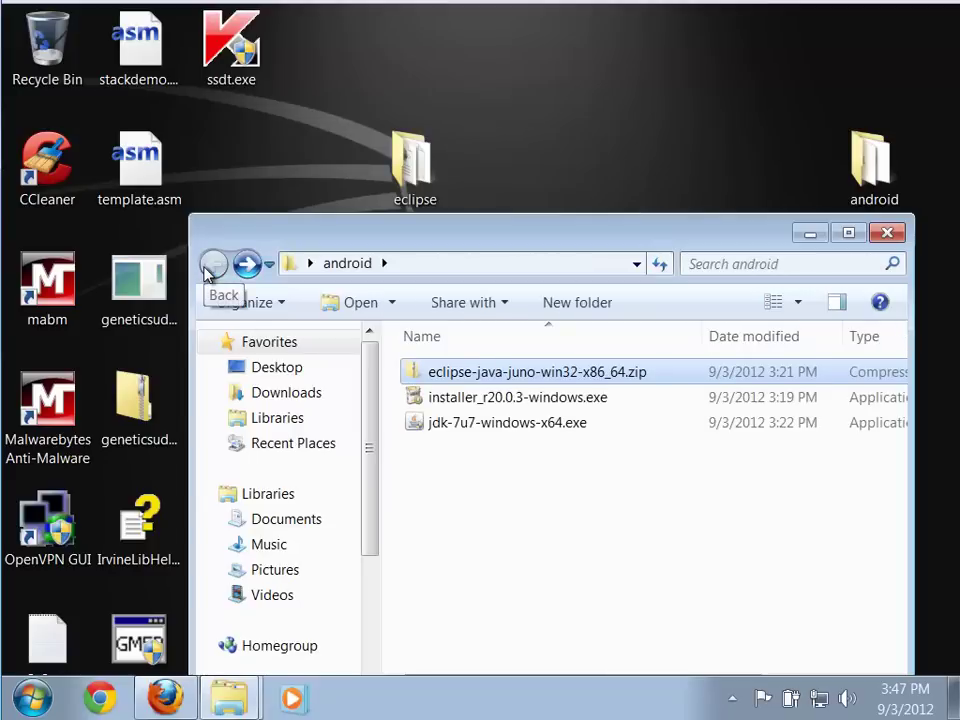
Move the eclipse folder from the desktop into Program Files on Local Disk (C:), authorising the move with the administrator password
{"action": "left_click", "coordinate": [810, 240]}
{"action": "mouse_move", "coordinate": [237, 693]}
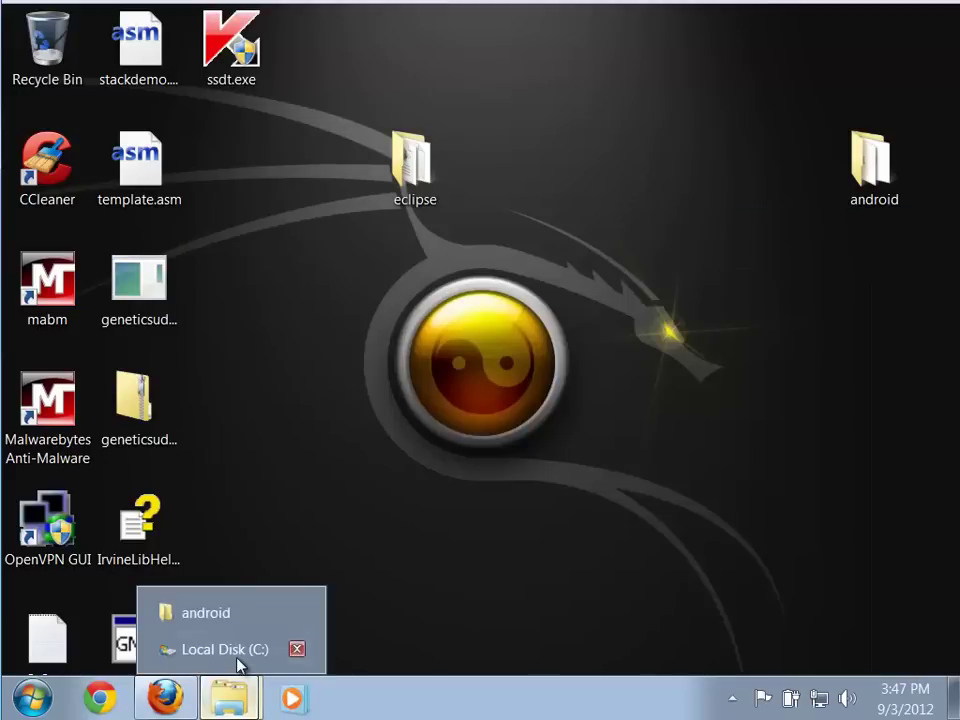
{"action": "left_click", "coordinate": [237, 657]}
{"action": "left_click_drag", "start_coordinate": [354, 107], "coordinate": [402, 174]}
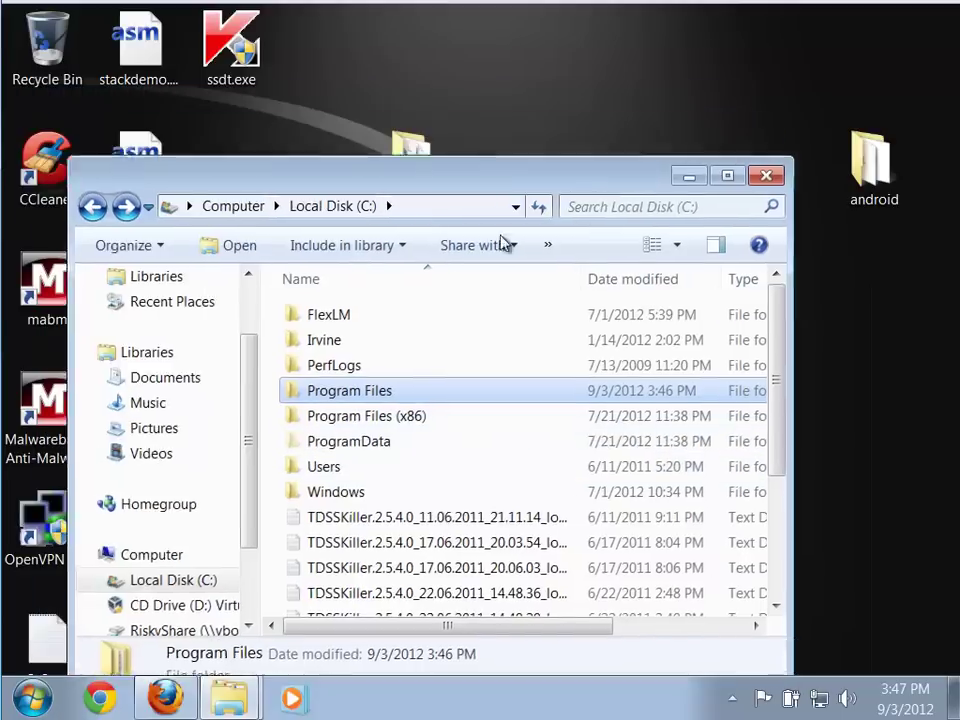
{"action": "left_click_drag", "start_coordinate": [503, 244], "coordinate": [435, 229]}
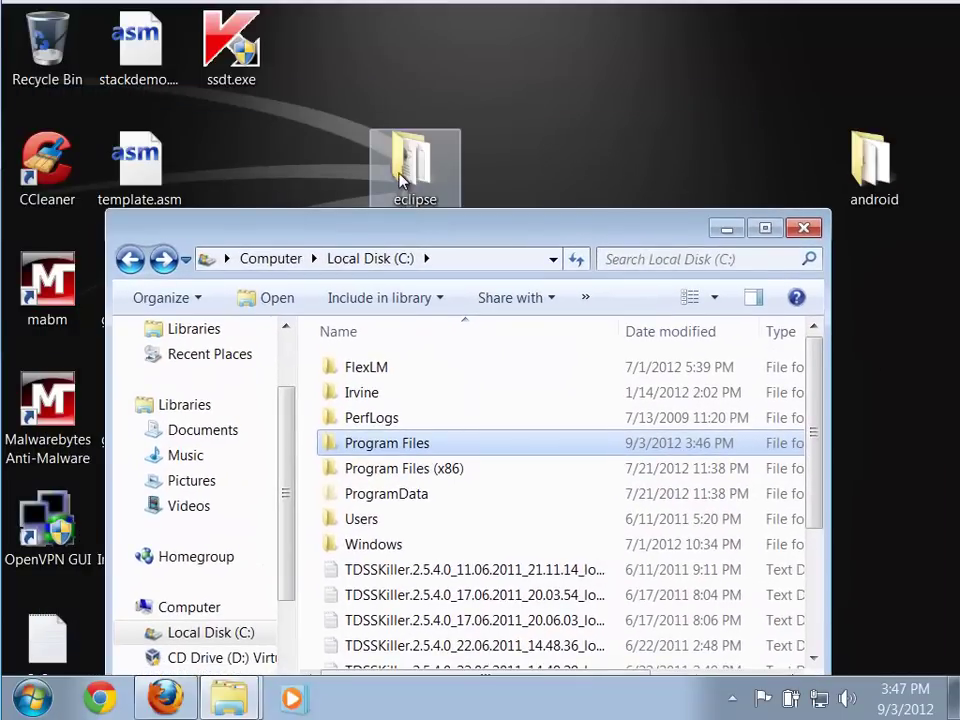
{"action": "left_click_drag", "start_coordinate": [400, 178], "coordinate": [403, 449]}
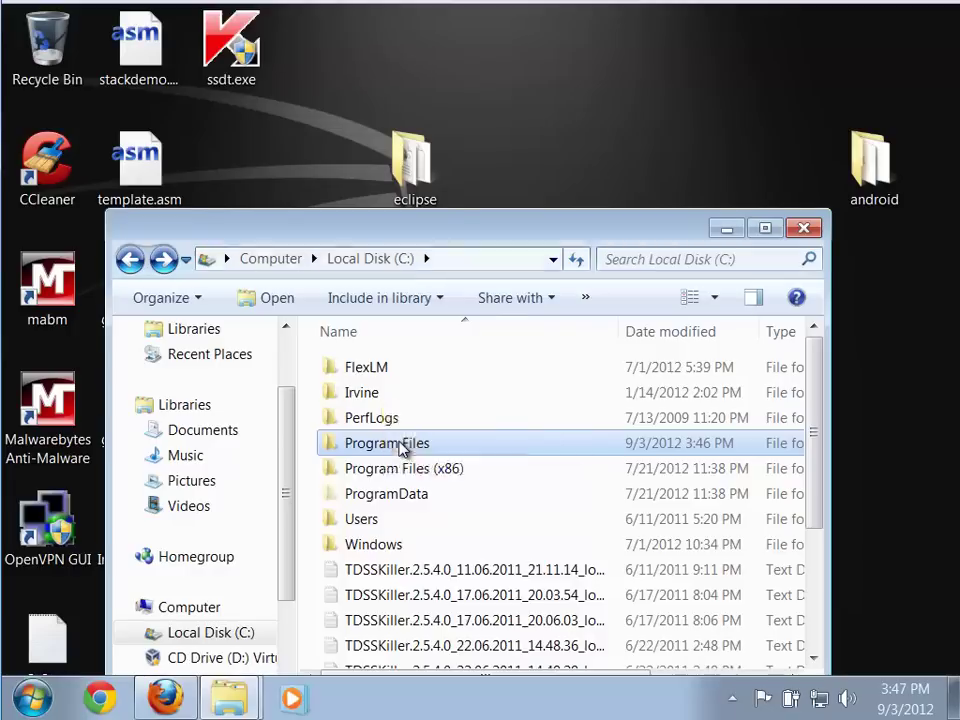
{"action": "left_click", "coordinate": [459, 435]}
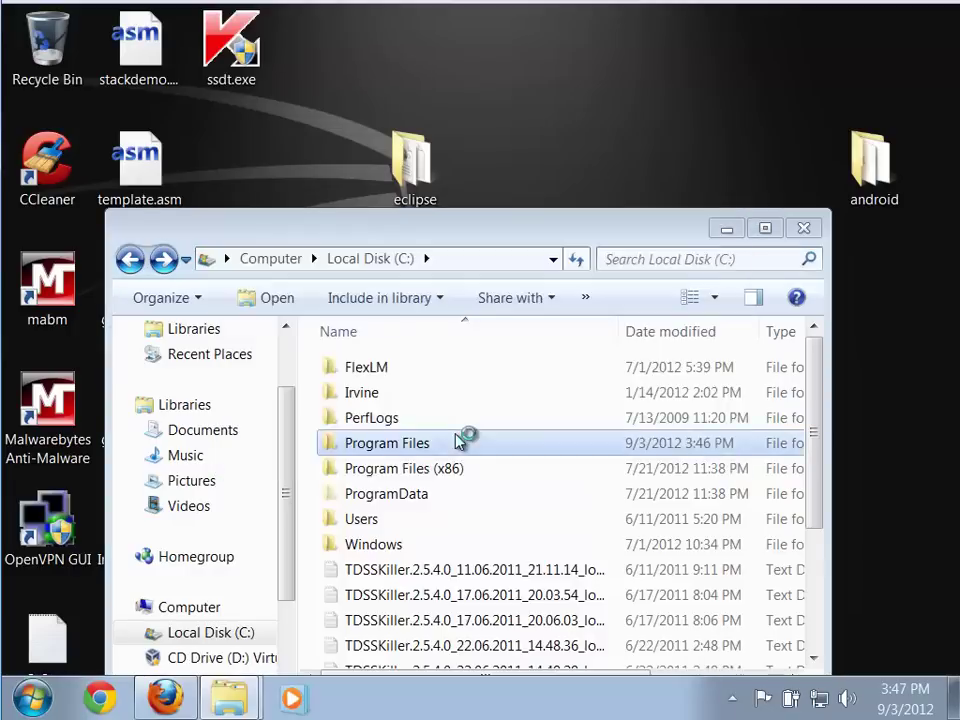
{"action": "type", "text": "••"}
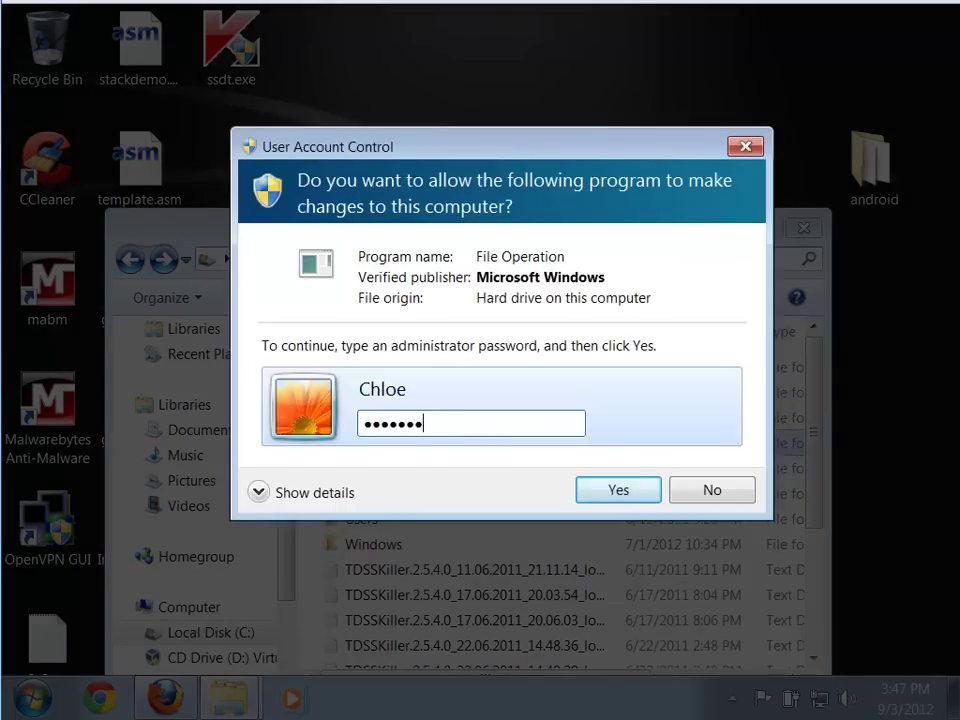
{"action": "type", "text": "•••••••"}
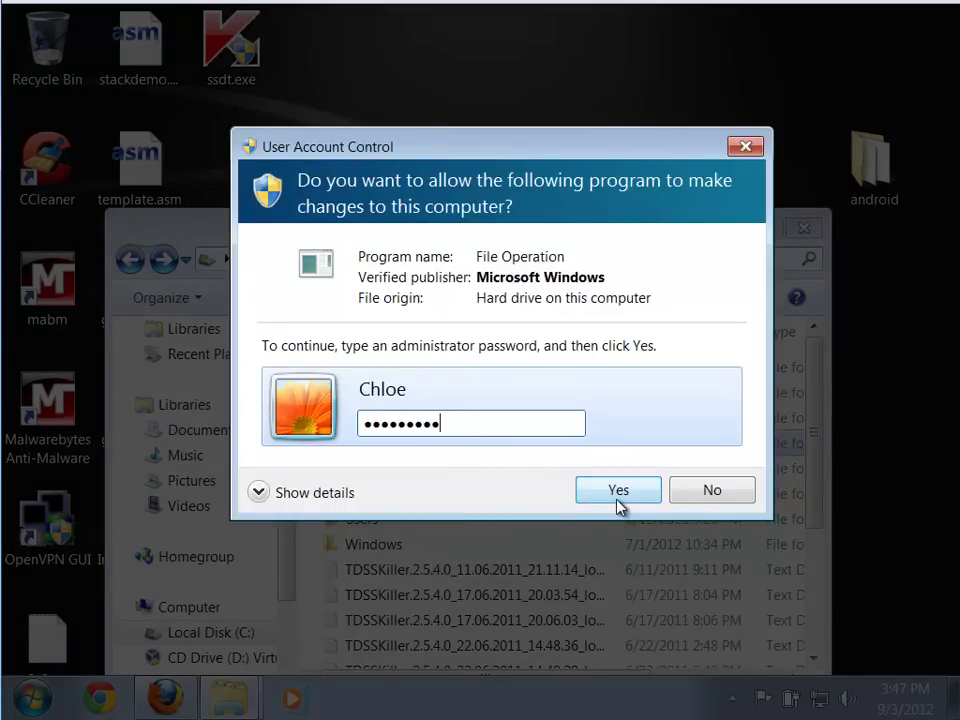
{"action": "left_click", "coordinate": [617, 496]}
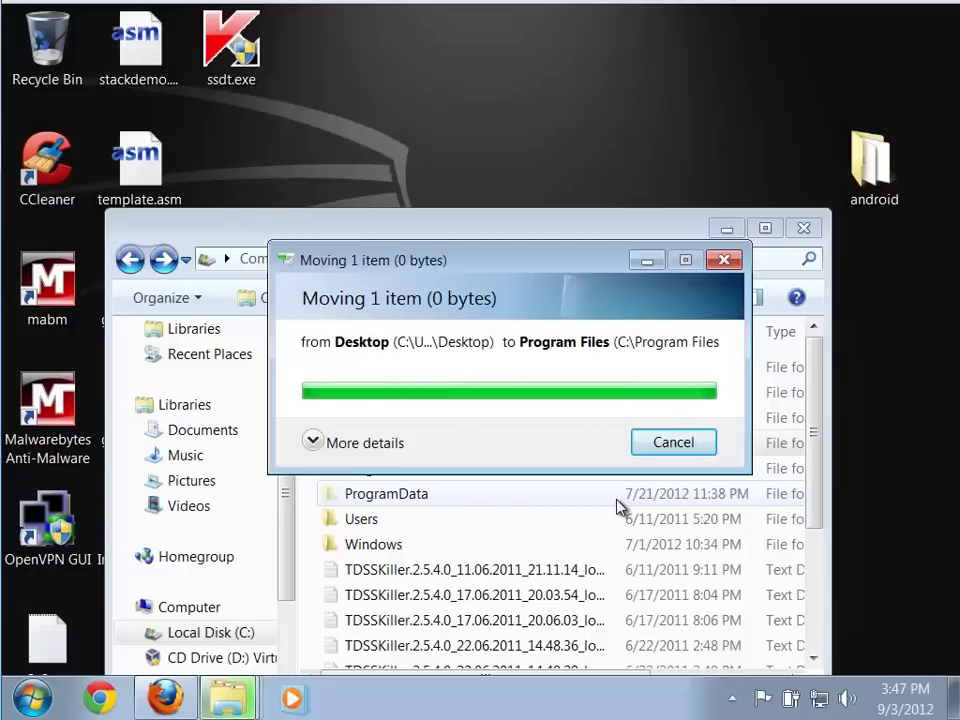
Open the eclipse folder inside Program Files
{"action": "left_click_drag", "start_coordinate": [604, 216], "coordinate": [622, 112]}
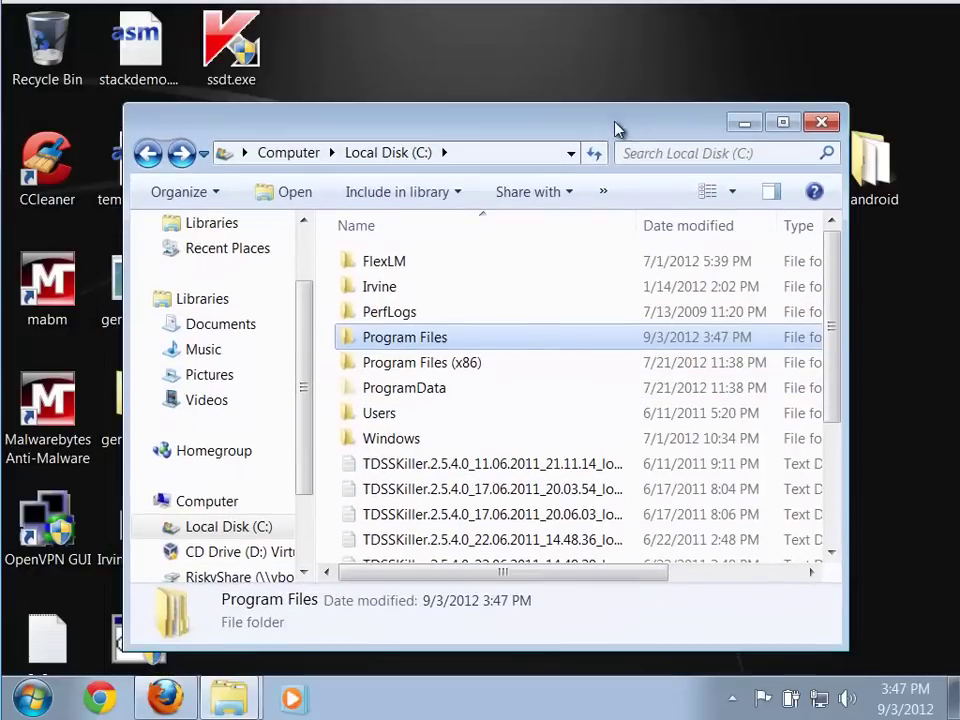
{"action": "double_click", "coordinate": [440, 337]}
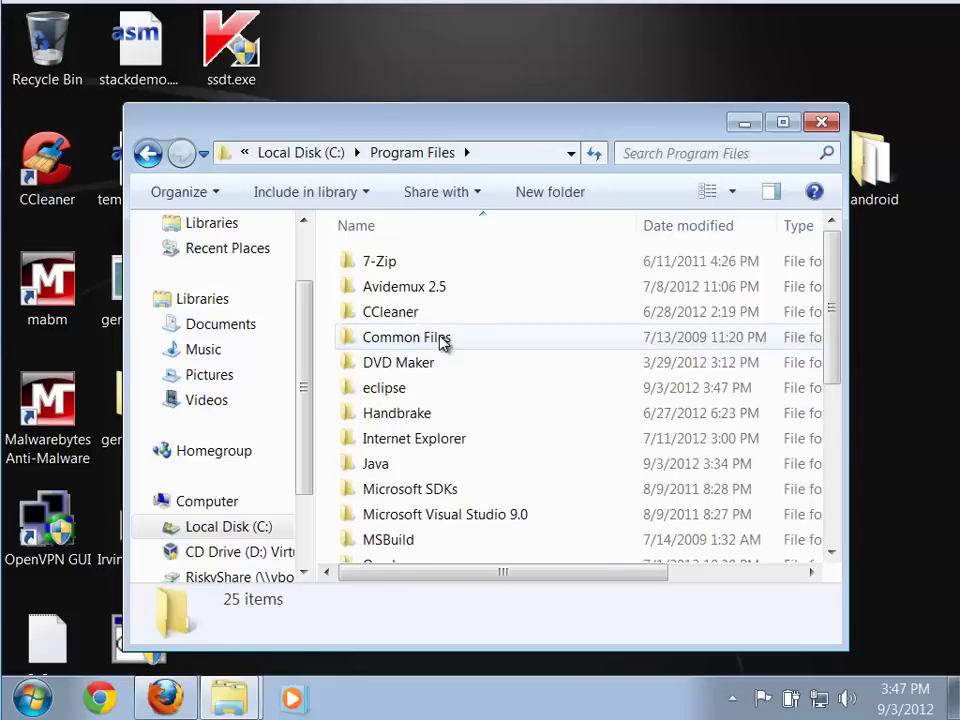
{"action": "double_click", "coordinate": [380, 388]}
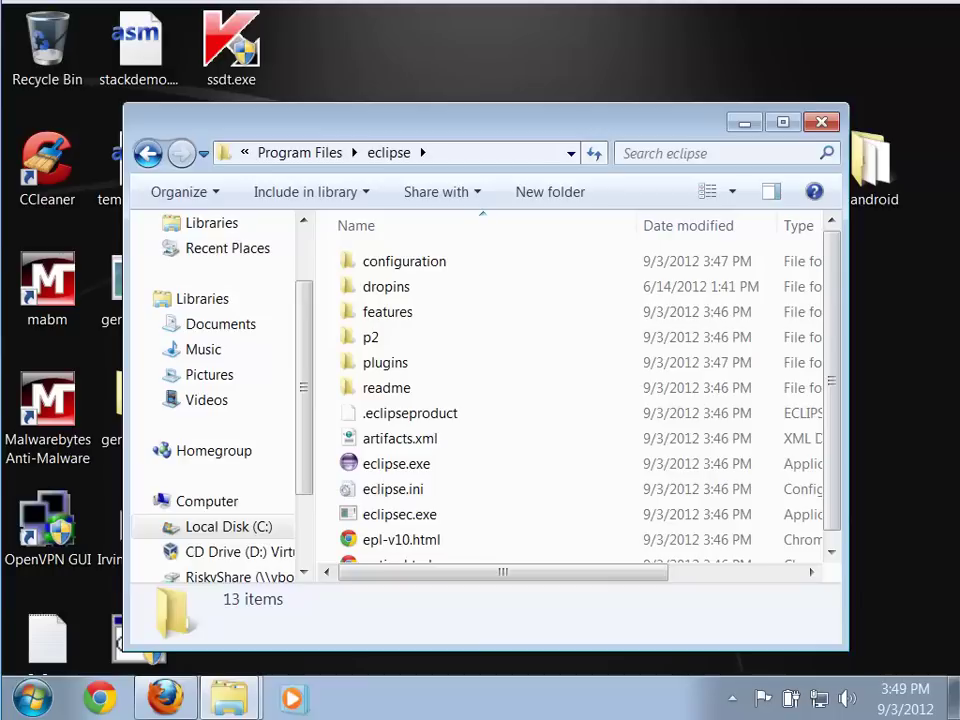
Look through the Windows list of all installed programs from start to end
{"action": "left_click", "coordinate": [30, 698]}
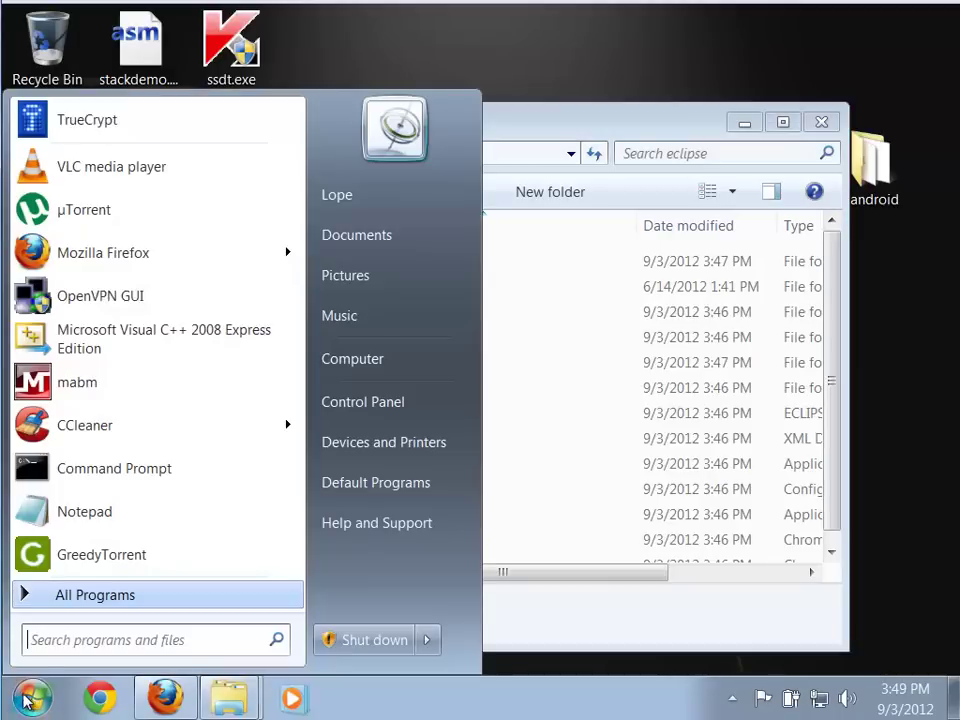
{"action": "left_click", "coordinate": [63, 597]}
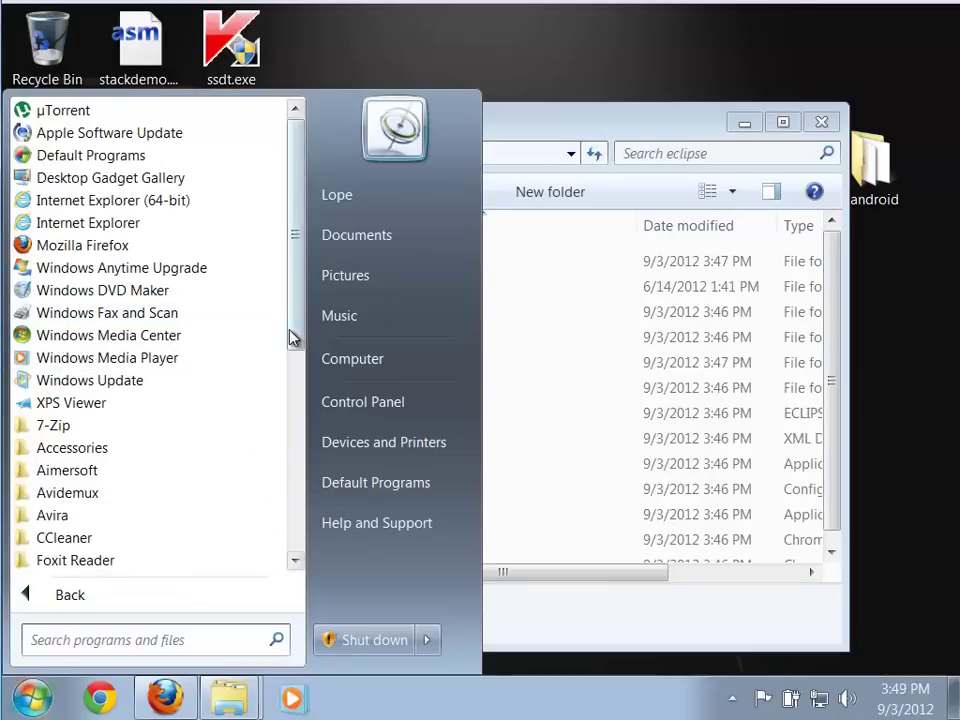
{"action": "scroll", "coordinate": [297, 378], "scroll_direction": "down", "scroll_amount": 1}
{"action": "left_click_drag", "start_coordinate": [297, 378], "coordinate": [274, 426]}
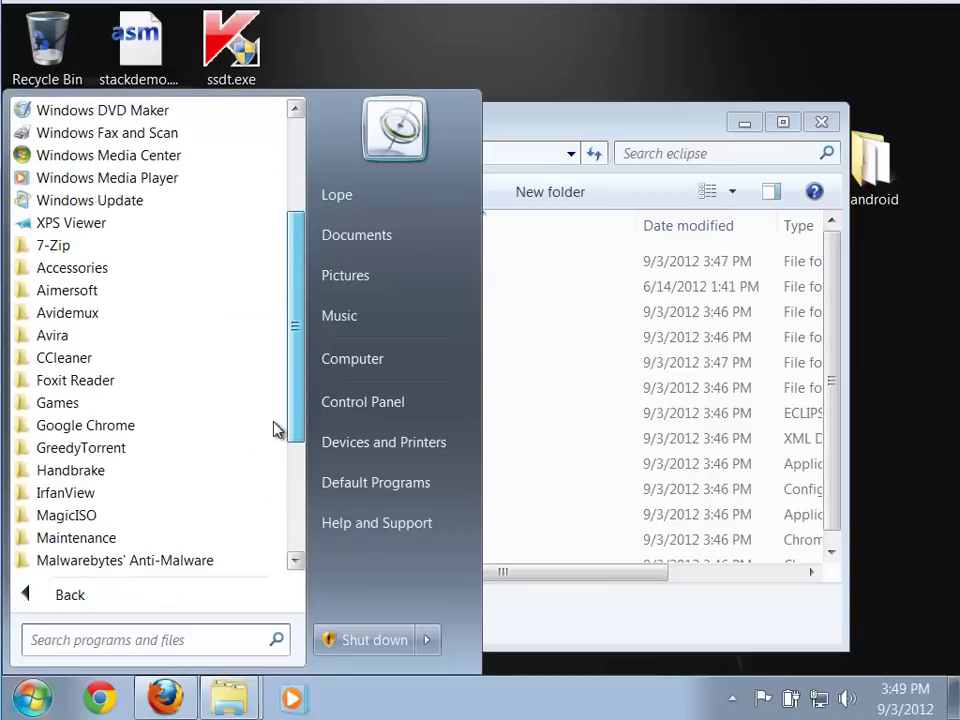
{"action": "left_click_drag", "start_coordinate": [291, 356], "coordinate": [280, 511]}
{"action": "left_click_drag", "start_coordinate": [290, 455], "coordinate": [257, 184]}
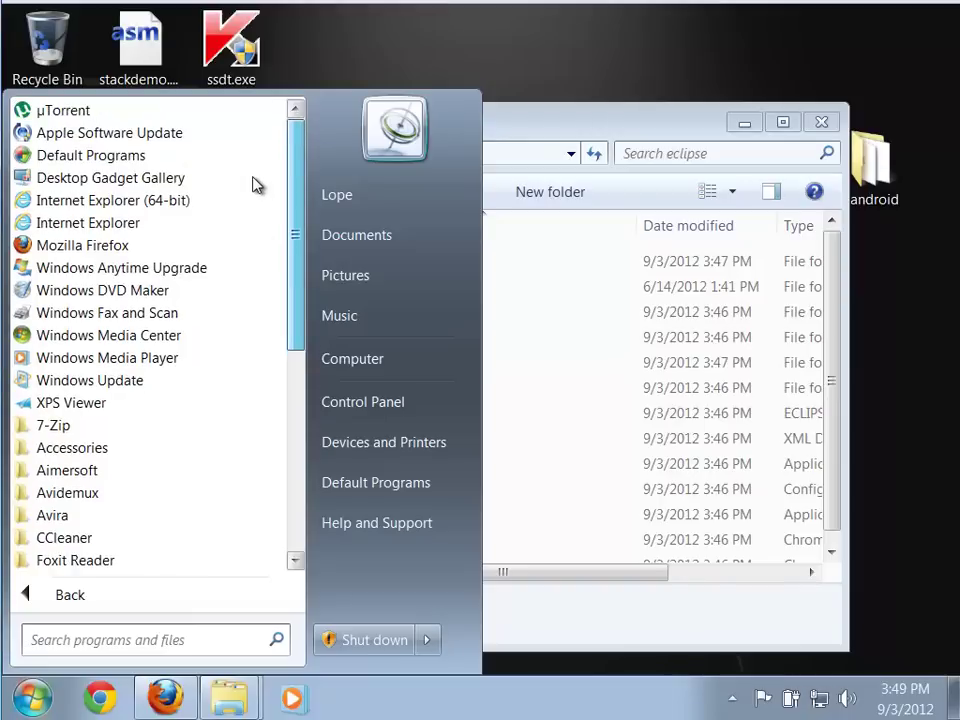
{"action": "left_click", "coordinate": [70, 594]}
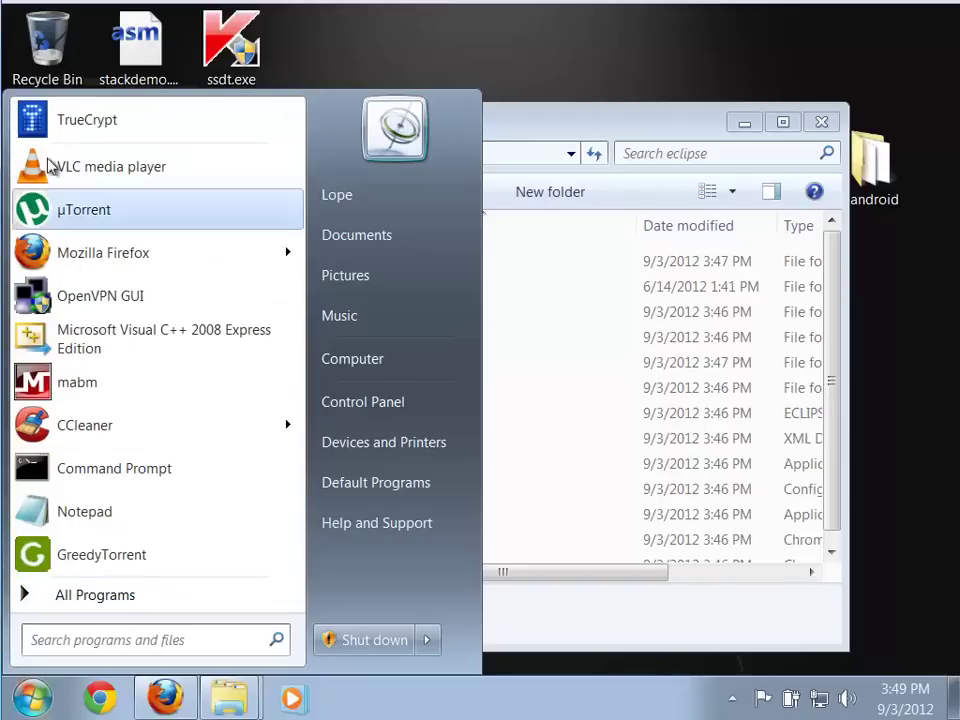
Open the all-users Start Menu folder in a file window and go into its Programs folder
{"action": "right_click", "coordinate": [83, 605]}
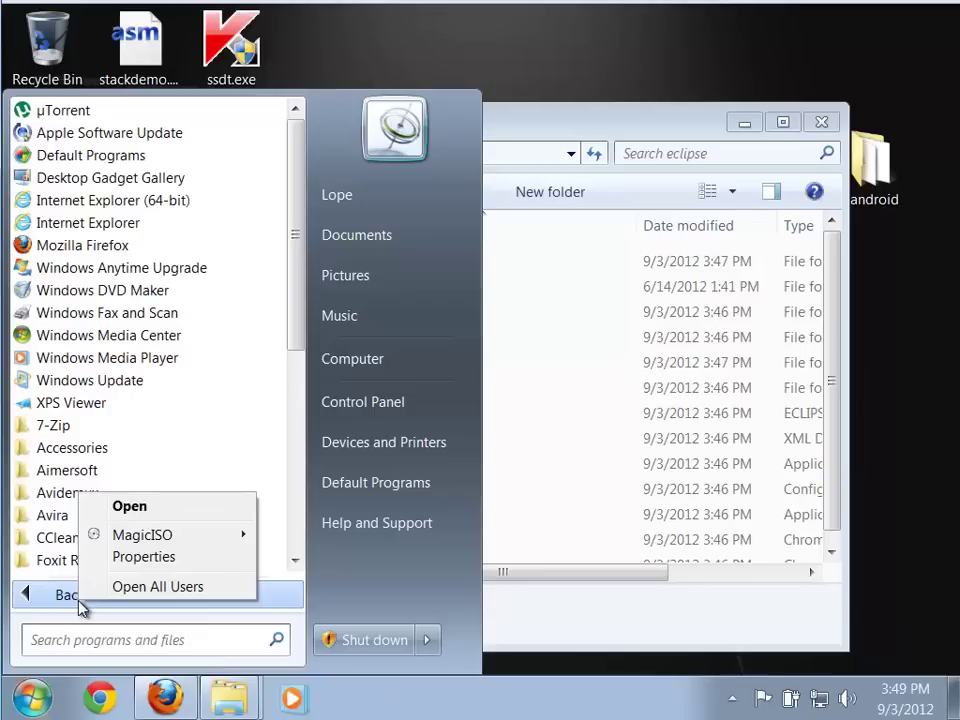
{"action": "left_click", "coordinate": [143, 587]}
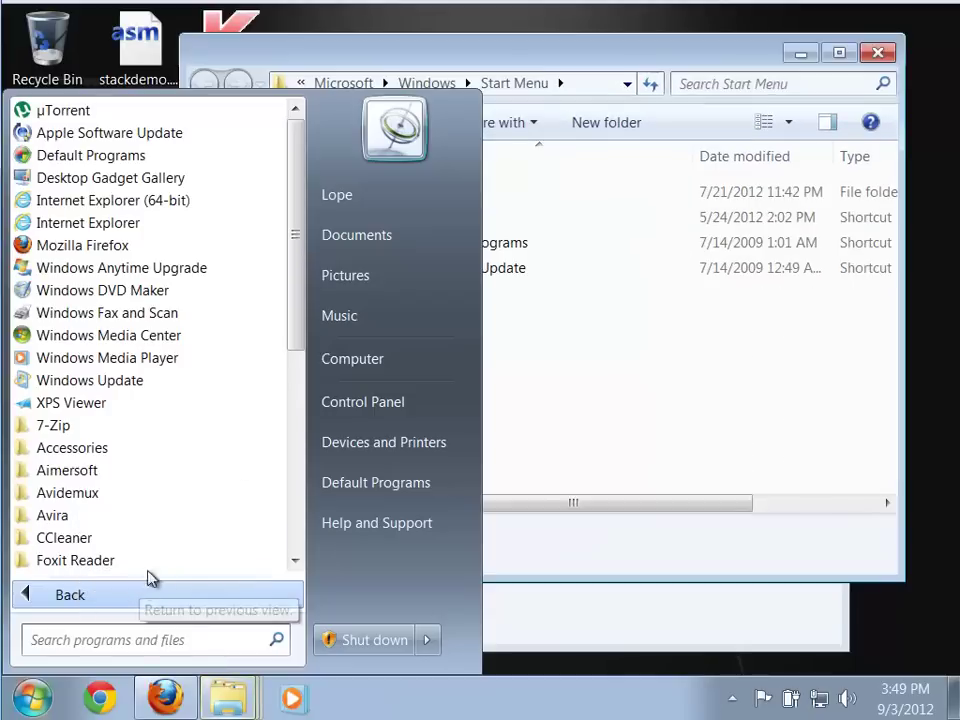
{"action": "left_click", "coordinate": [476, 62]}
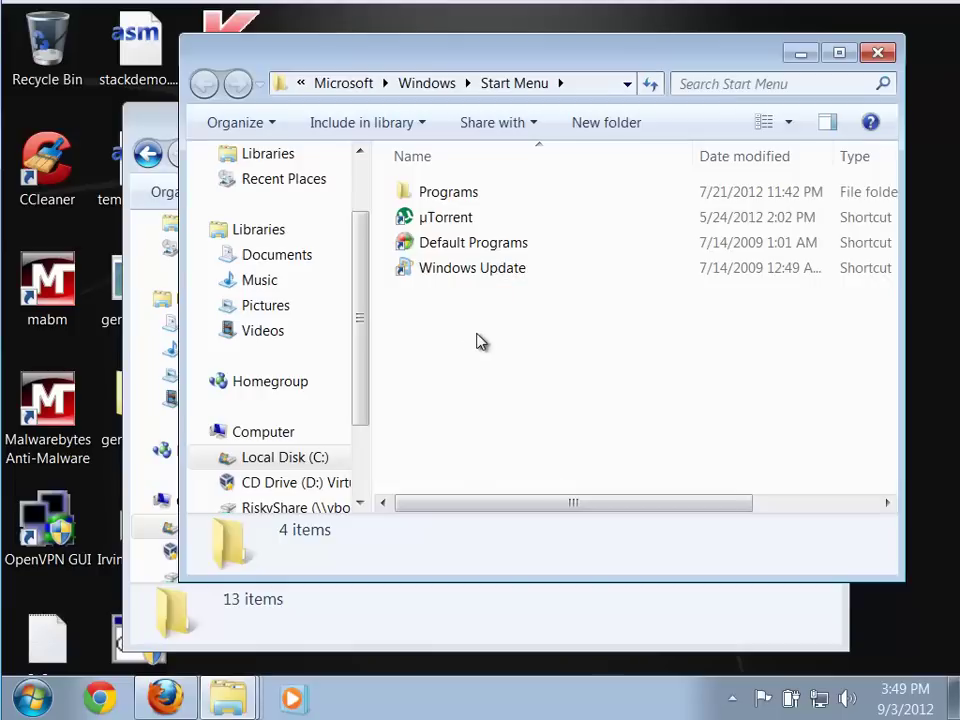
{"action": "double_click", "coordinate": [446, 195]}
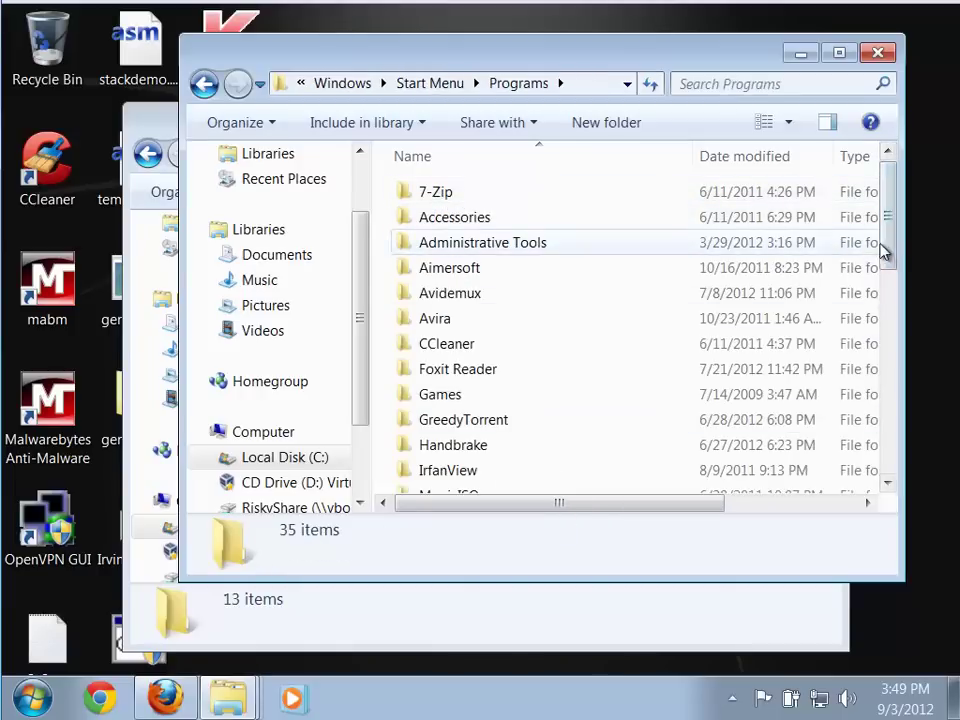
Create a folder named eclipse in the all-users Programs folder, authorising it with the administrator password, and open the new folder
{"action": "left_click_drag", "start_coordinate": [887, 255], "coordinate": [879, 476]}
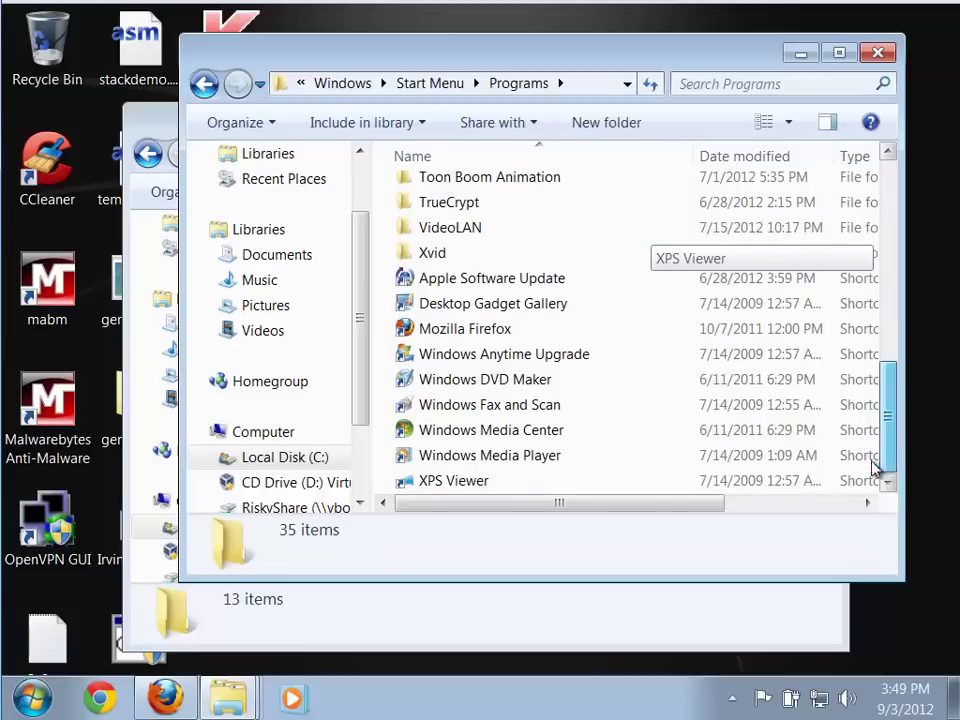
{"action": "right_click", "coordinate": [658, 413]}
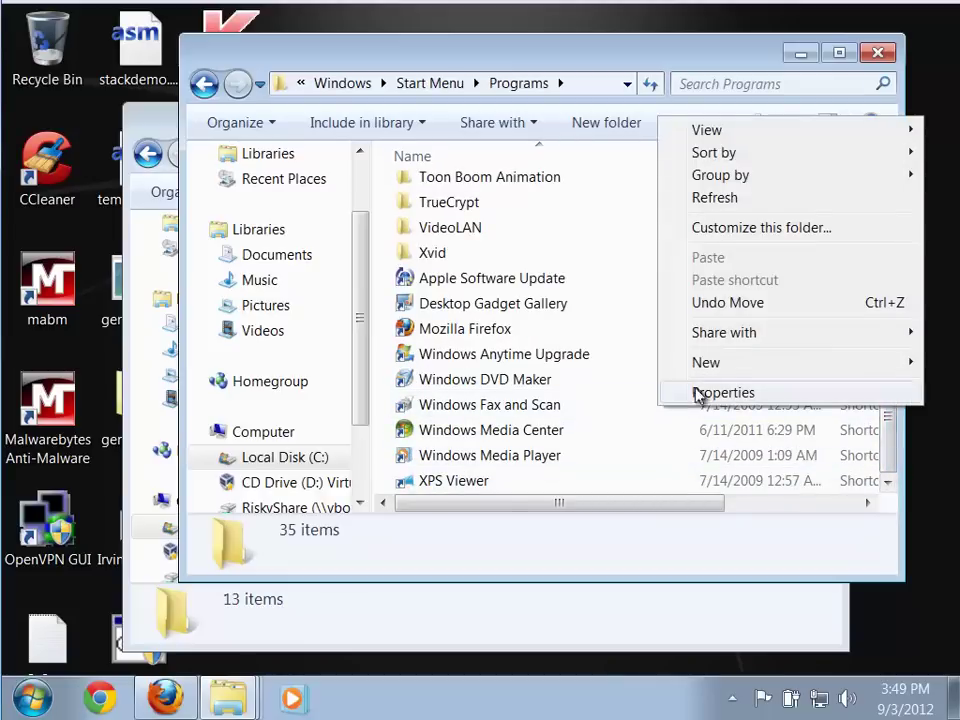
{"action": "mouse_move", "coordinate": [707, 375]}
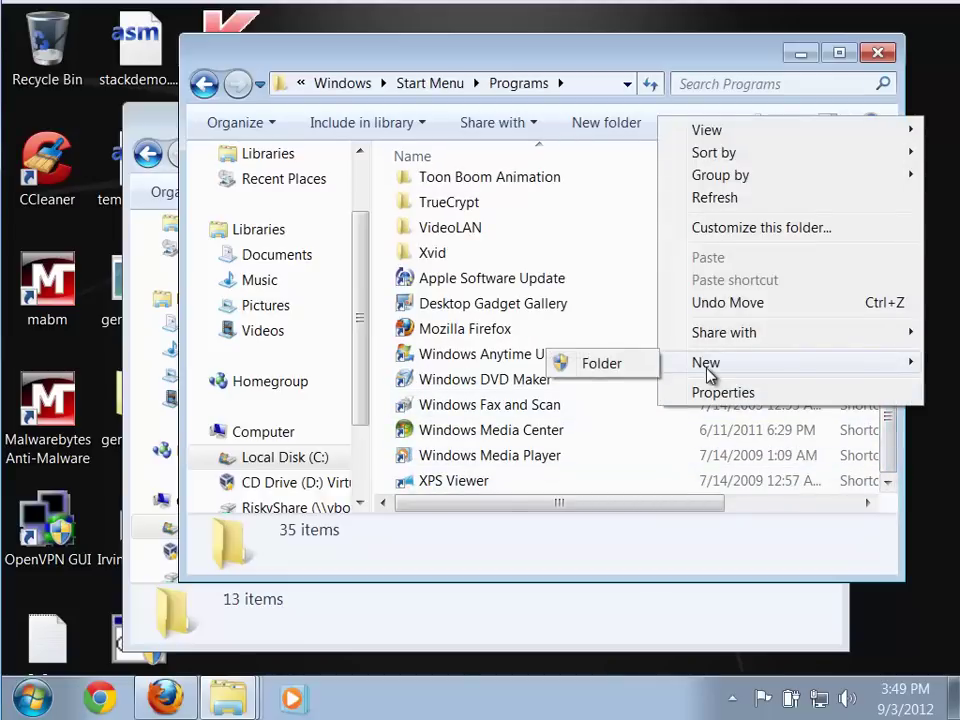
{"action": "left_click", "coordinate": [600, 364]}
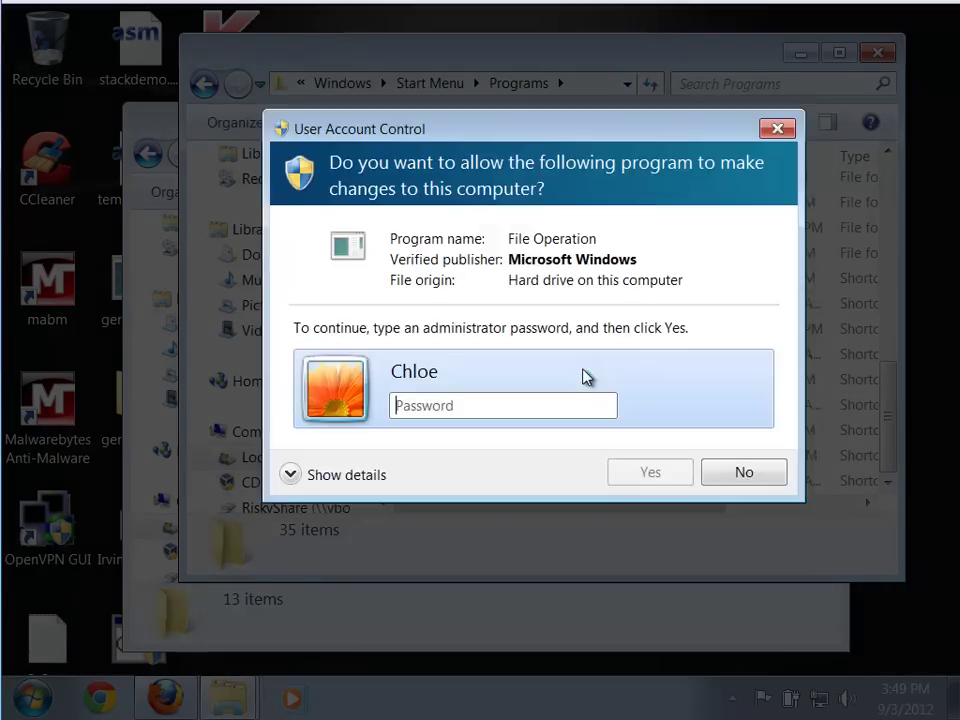
{"action": "type", "text": "***"}
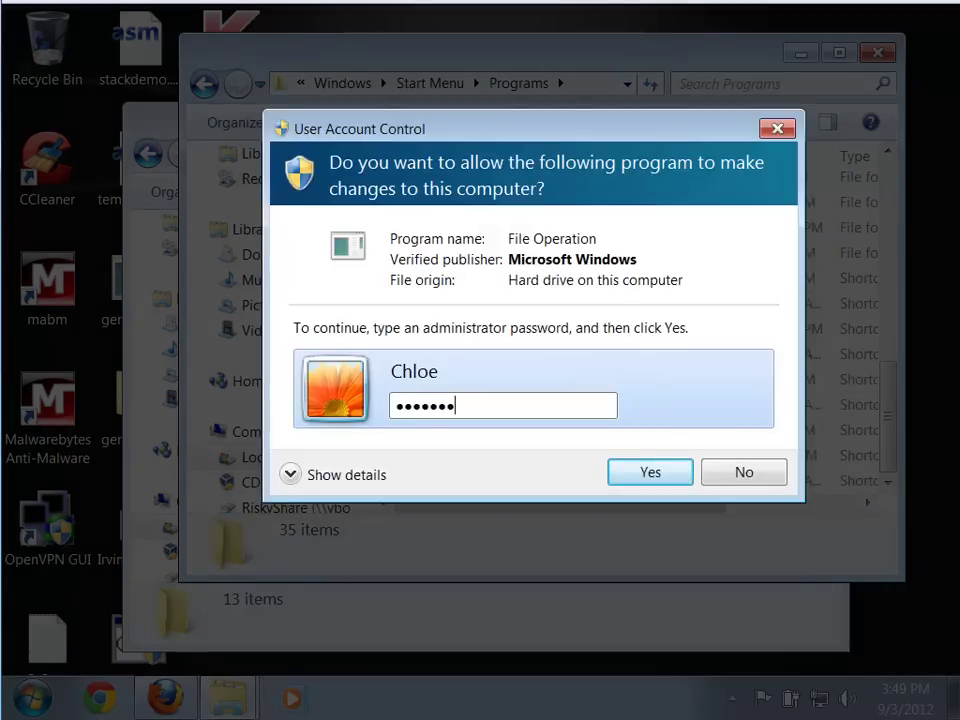
{"action": "key", "text": "Return"}
{"action": "type", "text": "e"}
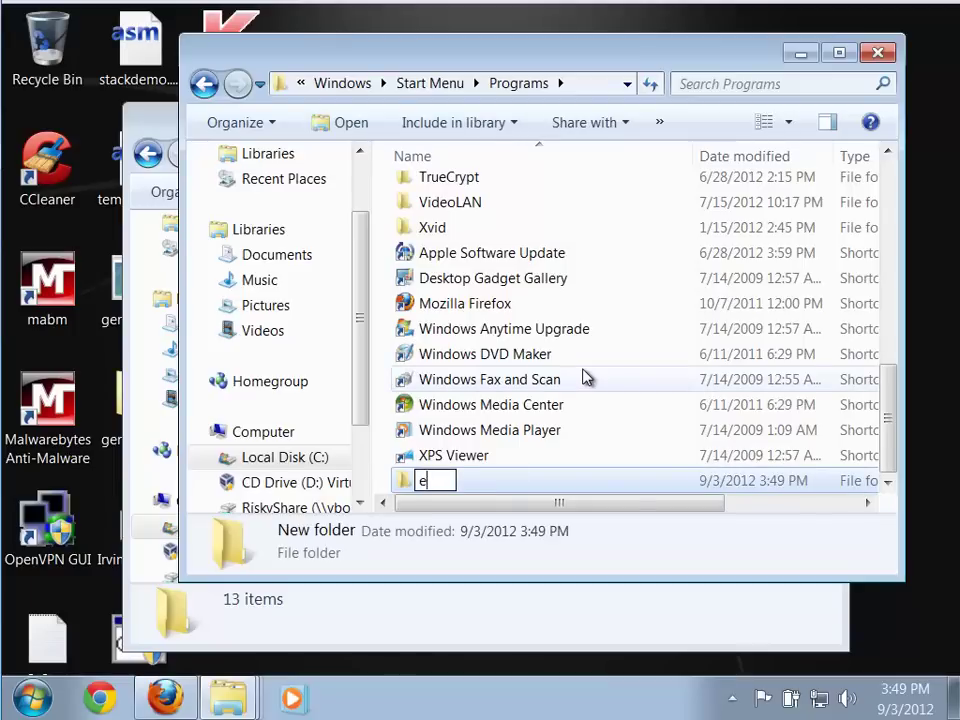
{"action": "type", "text": "clipse"}
{"action": "key", "text": "Return"}
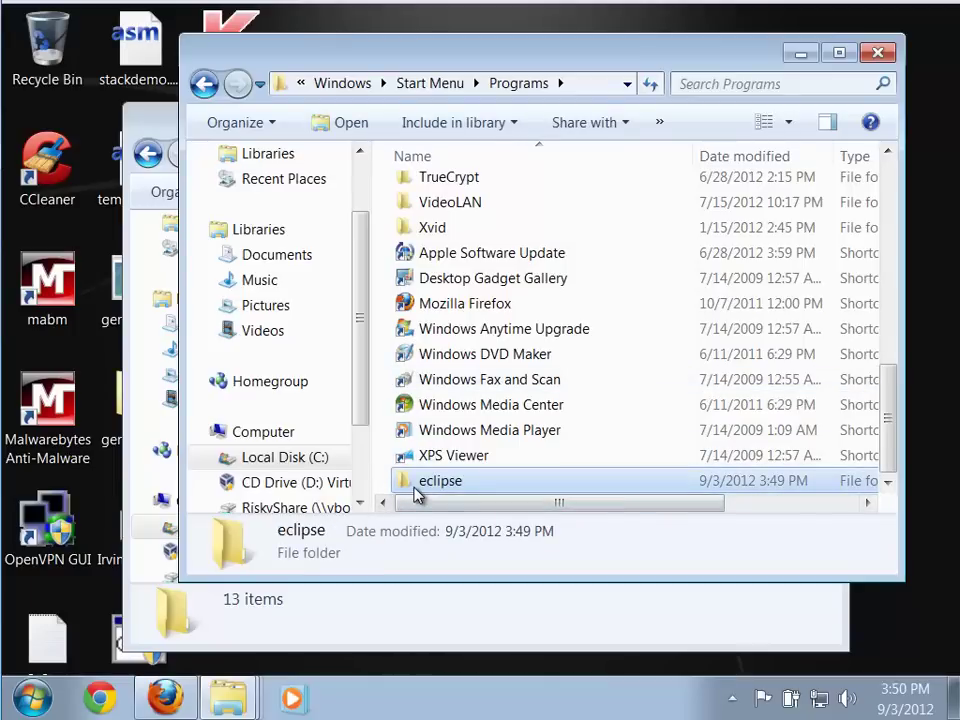
{"action": "key", "text": "F5"}
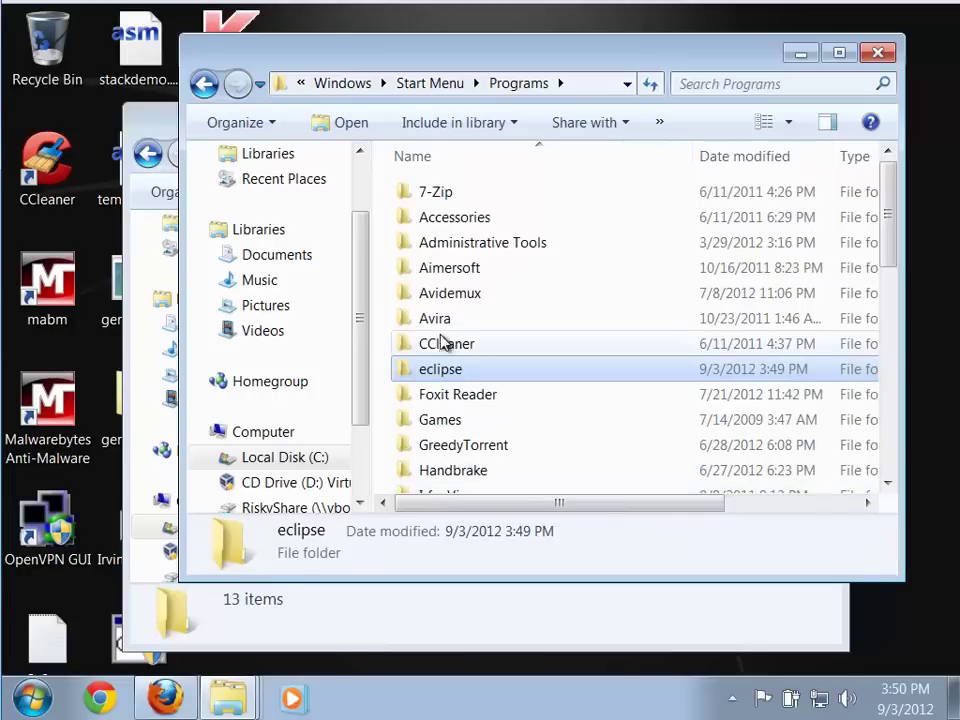
{"action": "double_click", "coordinate": [424, 372]}
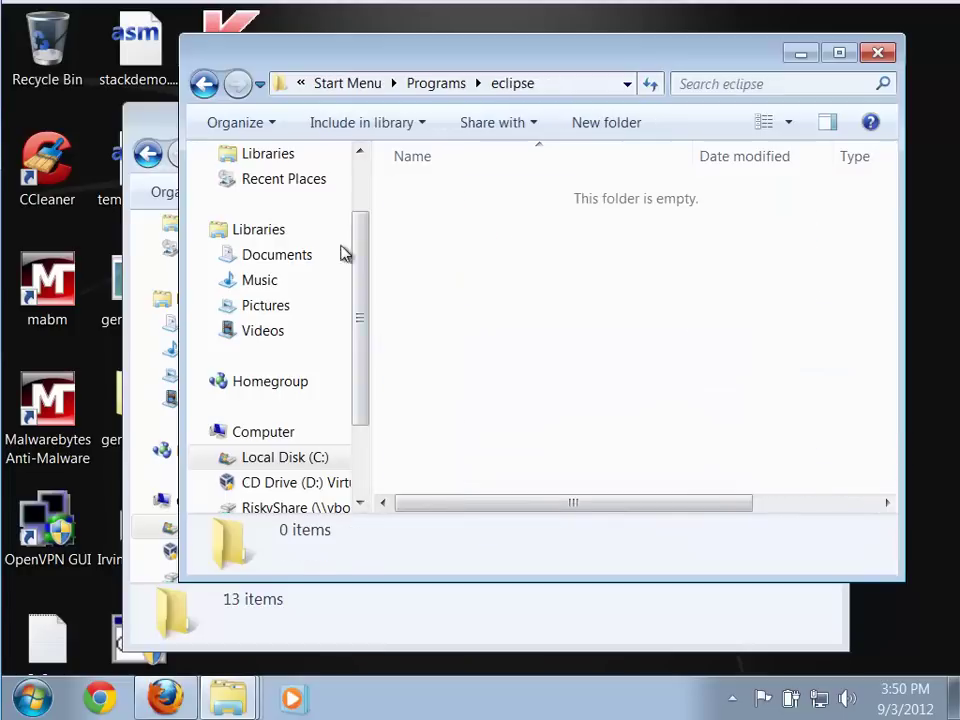
Create a shortcut to eclipse.exe inside the Program Files eclipse folder
{"action": "left_click", "coordinate": [146, 130]}
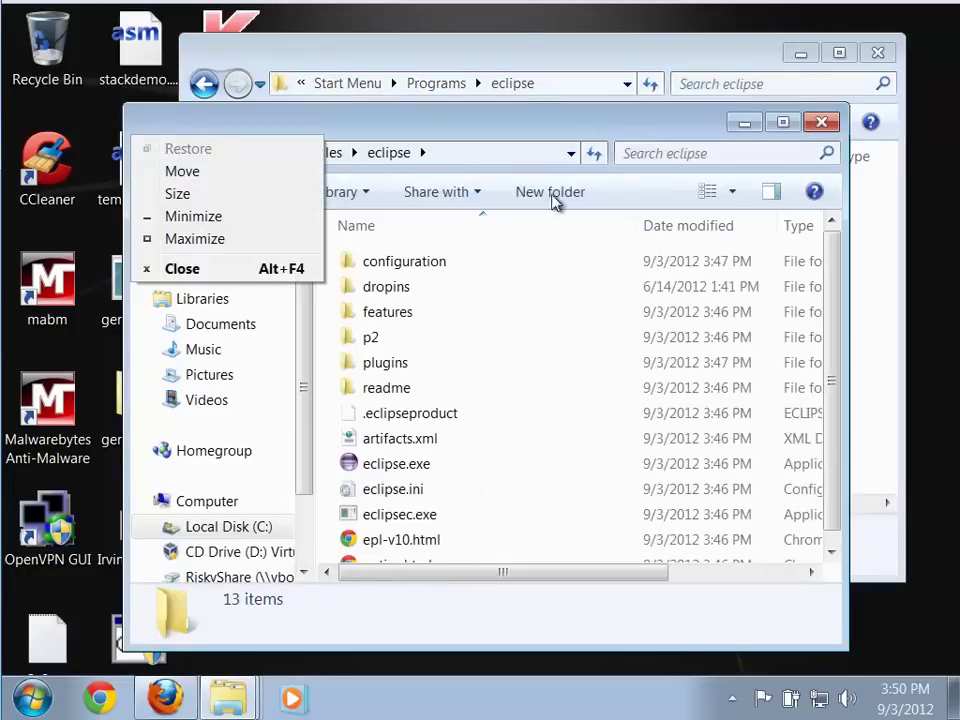
{"action": "left_click", "coordinate": [513, 125]}
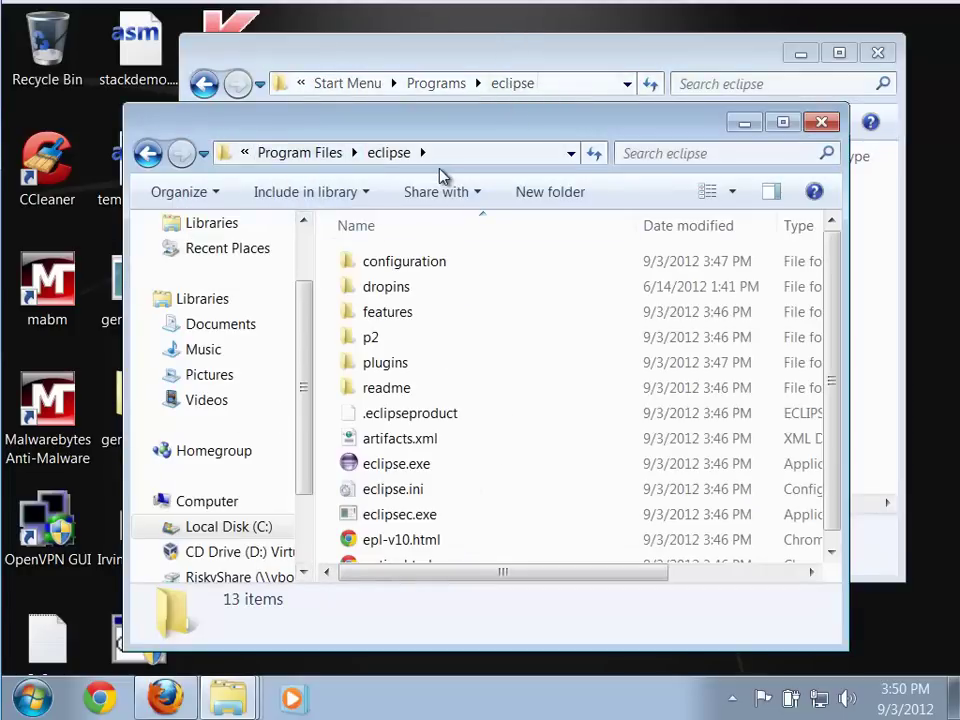
{"action": "right_click", "coordinate": [357, 471]}
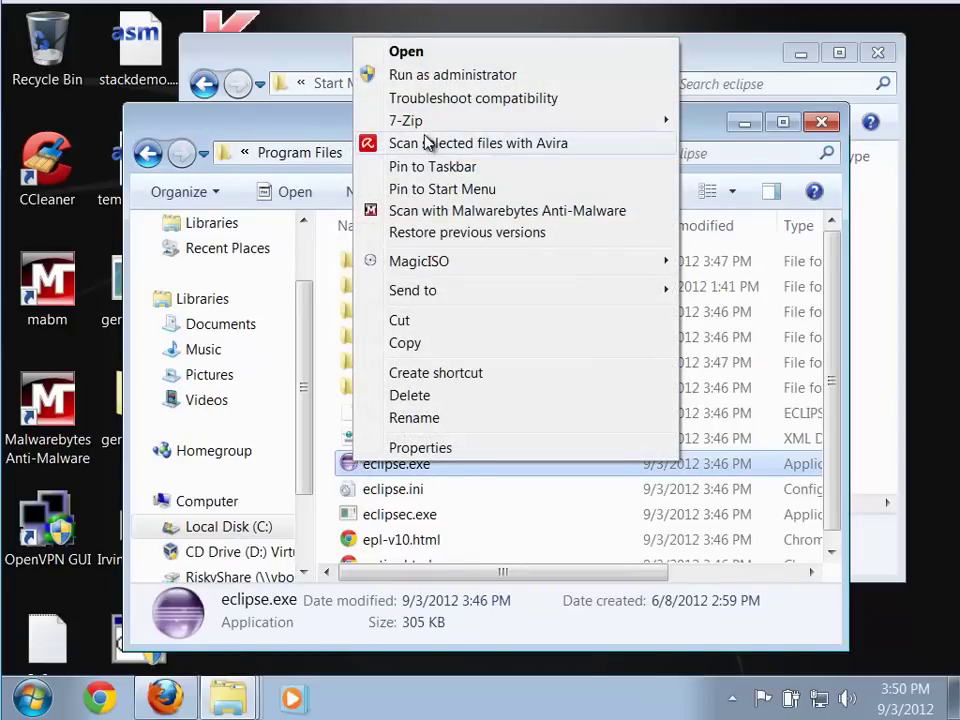
{"action": "left_click", "coordinate": [476, 376]}
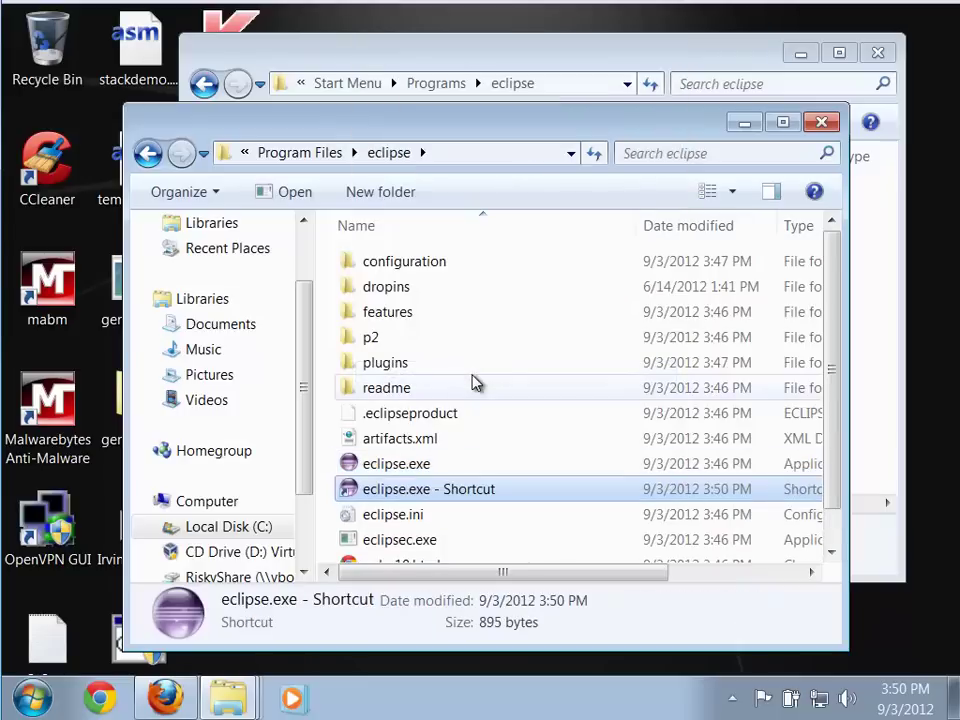
Move the eclipse.exe shortcut into the all-users Start Menu eclipse folder, authorising the move with the administrator password
{"action": "left_click_drag", "start_coordinate": [523, 138], "coordinate": [830, 184]}
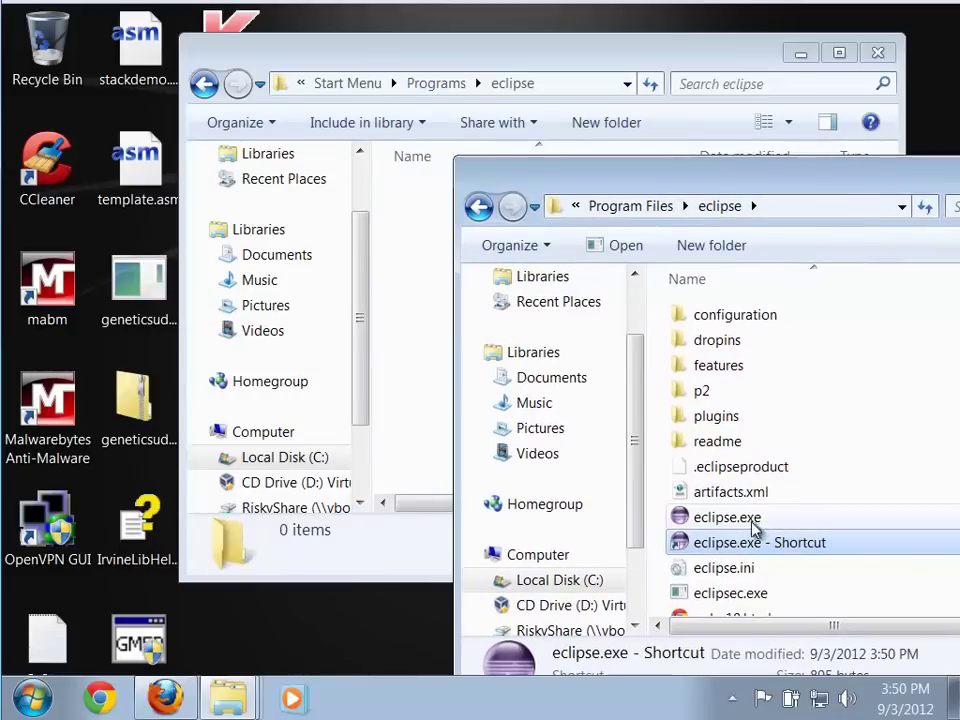
{"action": "left_click_drag", "start_coordinate": [746, 544], "coordinate": [409, 373]}
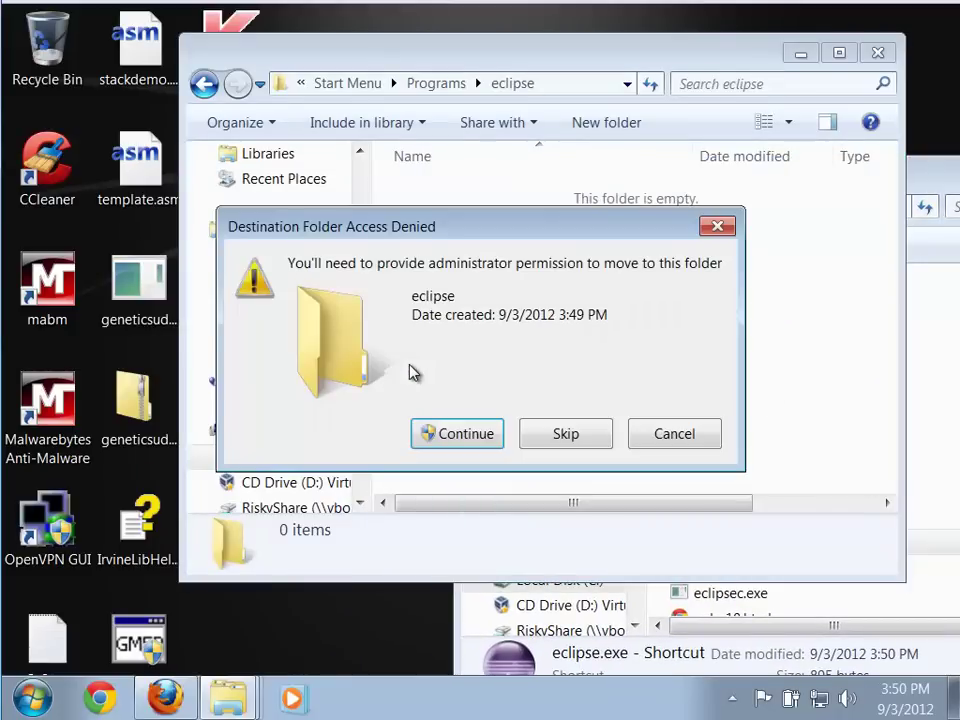
{"action": "left_click", "coordinate": [460, 434]}
{"action": "type", "text": "••"}
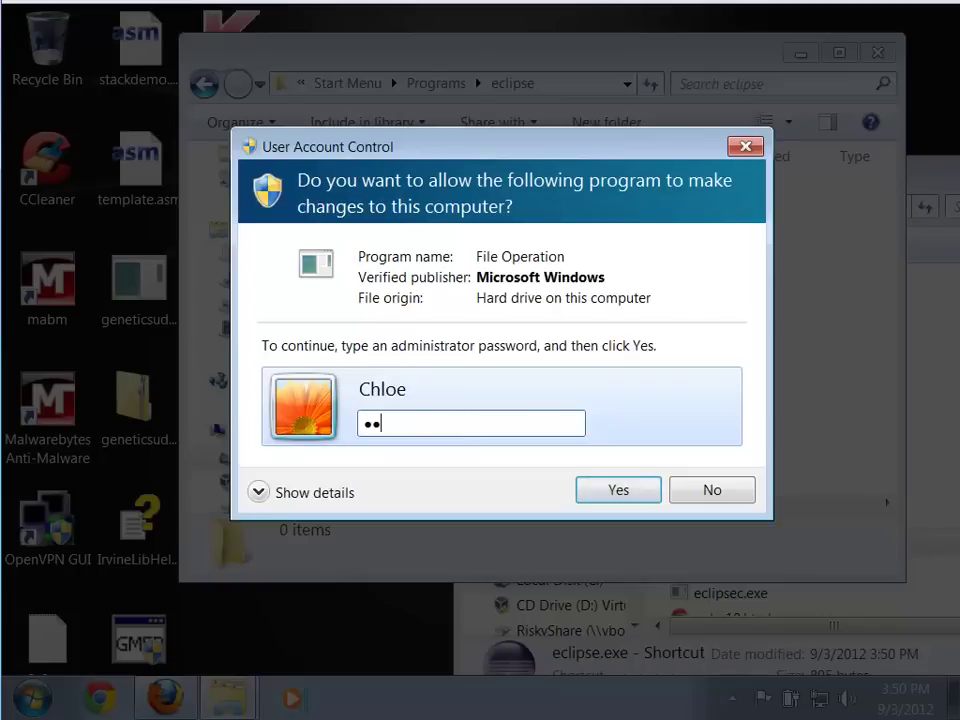
{"action": "type", "text": "••••••"}
{"action": "key", "text": "Return"}
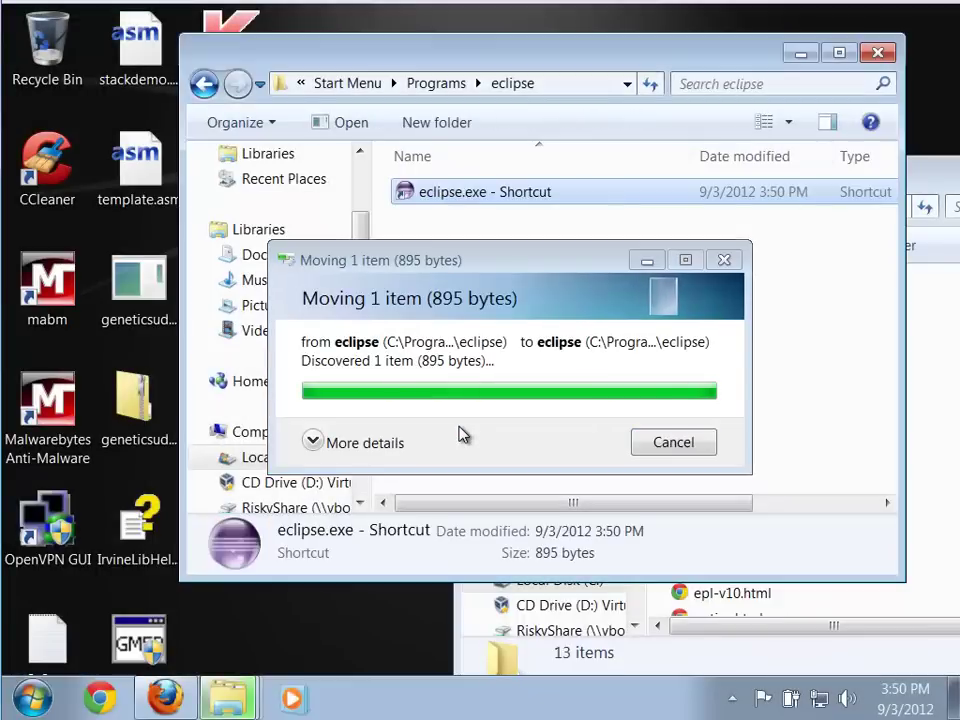
Rename the moved shortcut to eclipse, authorising the change with the administrator password
{"action": "left_click", "coordinate": [476, 299]}
{"action": "left_click", "coordinate": [476, 197]}
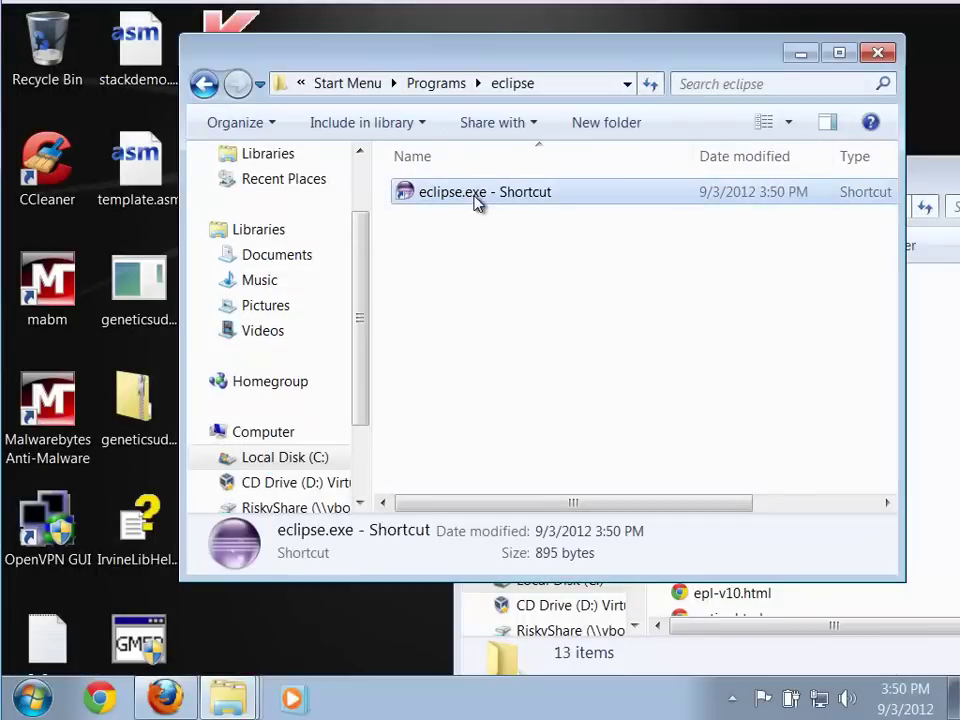
{"action": "left_click", "coordinate": [563, 197]}
{"action": "left_click", "coordinate": [566, 195]}
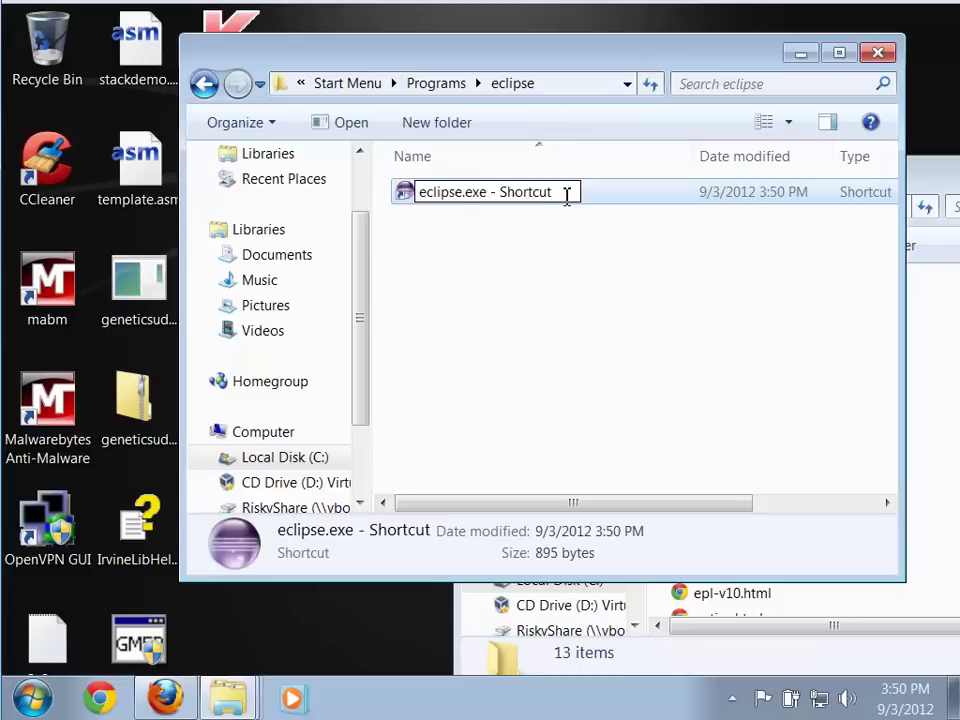
{"action": "key", "text": "BackSpace"}
{"action": "key", "text": "BackSpace"}
{"action": "key", "text": "BackSpace"}
{"action": "key", "text": "BackSpace"}
{"action": "key", "text": "BackSpace"}
{"action": "key", "text": "BackSpace"}
{"action": "key", "text": "BackSpace"}
{"action": "key", "text": "BackSpace"}
{"action": "key", "text": "BackSpace"}
{"action": "key", "text": "BackSpace"}
{"action": "key", "text": "BackSpace"}
{"action": "key", "text": "BackSpace"}
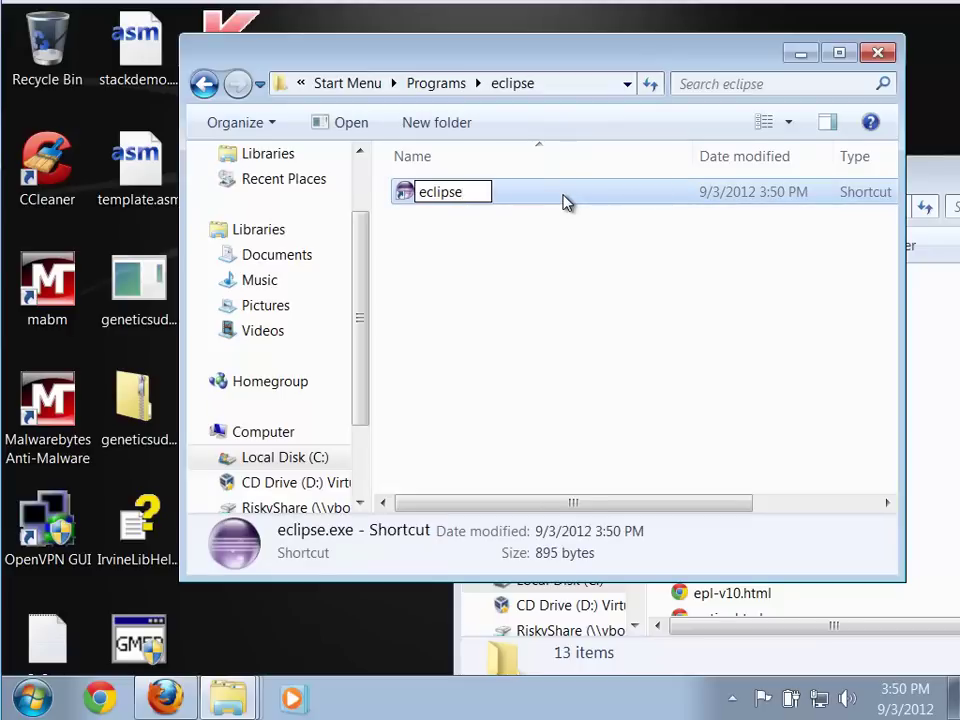
{"action": "left_click", "coordinate": [620, 338]}
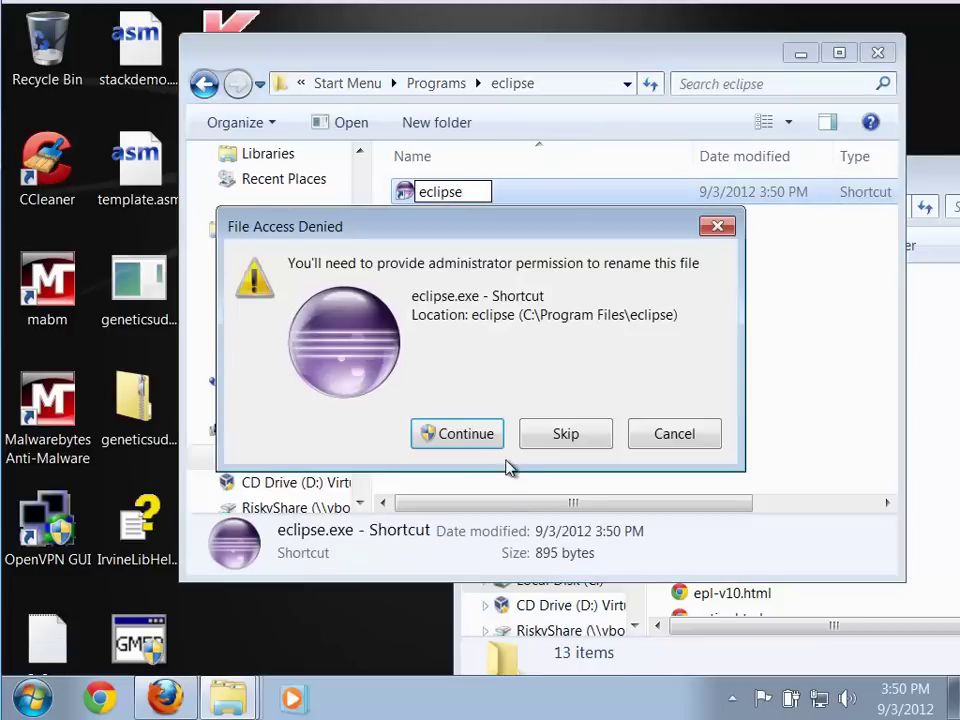
{"action": "left_click", "coordinate": [460, 435]}
{"action": "type", "text": "••"}
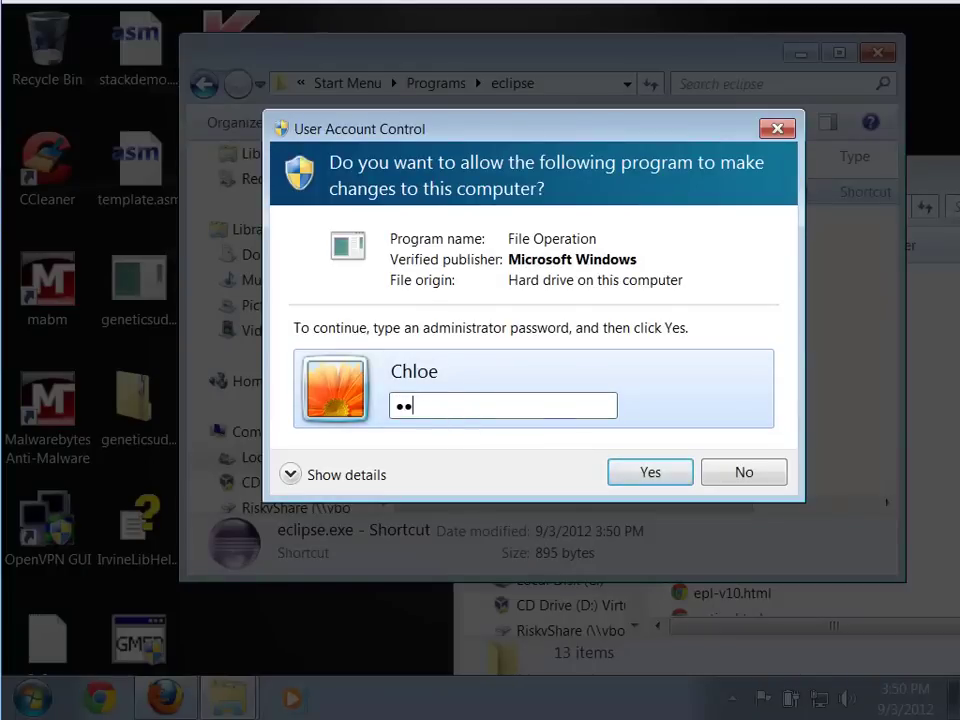
{"action": "type", "text": "•••••••"}
{"action": "key", "text": "Return"}
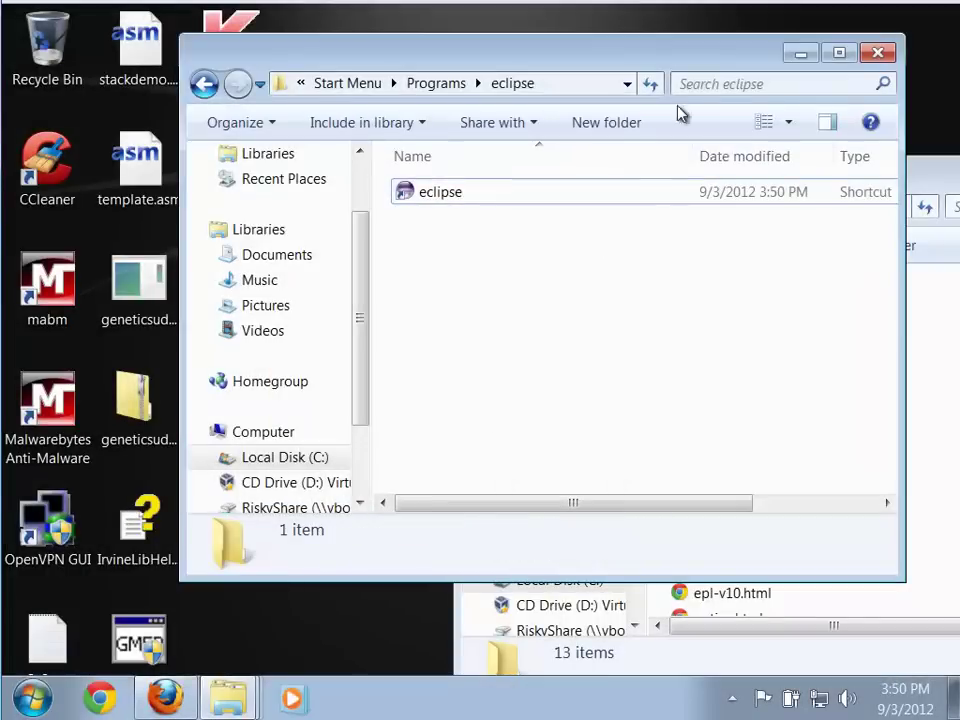
Close the Start Menu folder window and check the eclipse folder and its shortcut among all programs in the Start Menu
{"action": "left_click", "coordinate": [874, 52]}
{"action": "left_click", "coordinate": [33, 697]}
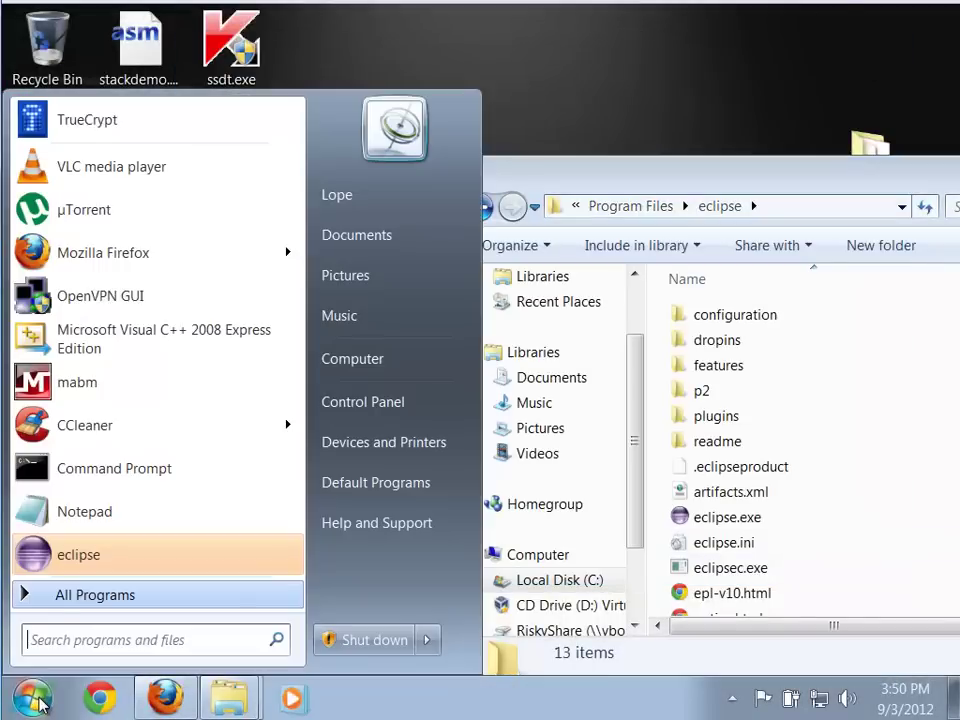
{"action": "left_click", "coordinate": [66, 598]}
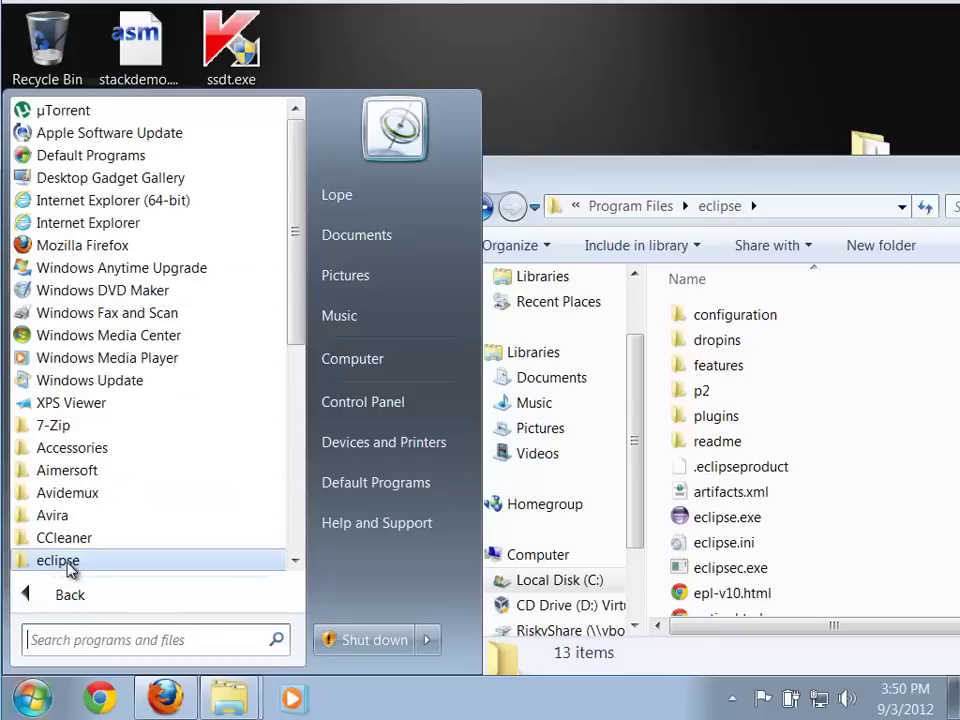
{"action": "left_click", "coordinate": [62, 562]}
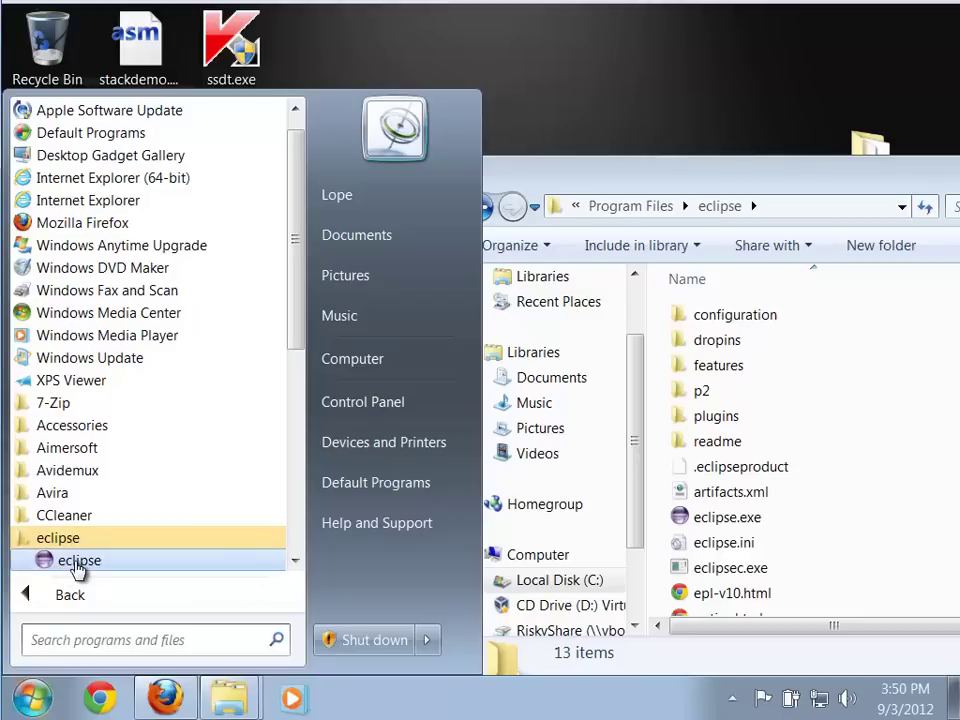
{"action": "left_click", "coordinate": [681, 102]}
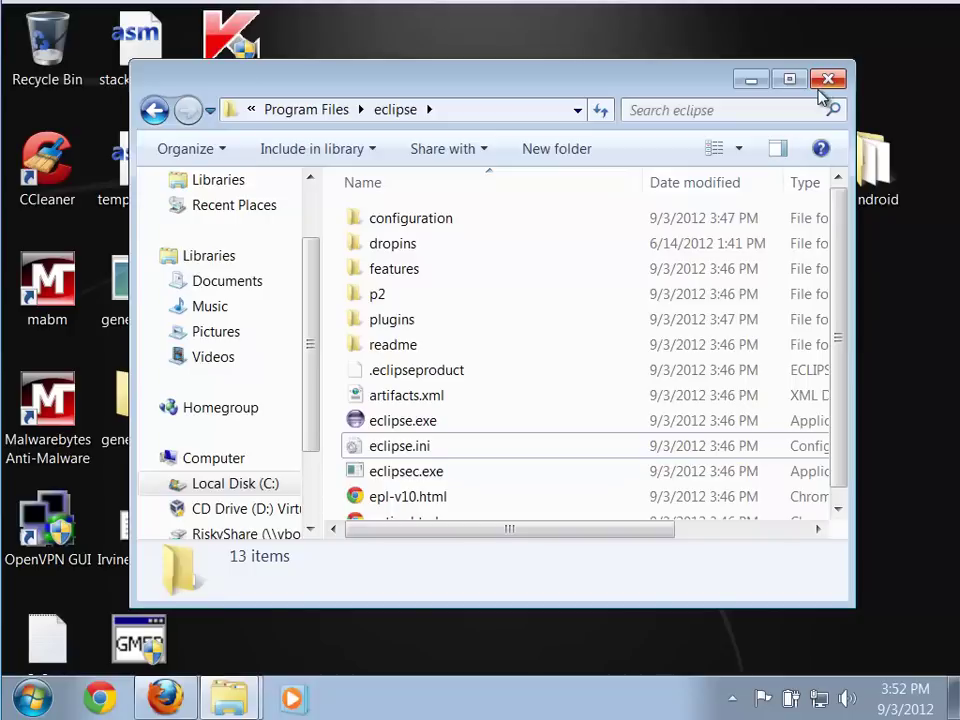
Close the Program Files eclipse window and run installer_r20.0.3-windows.exe from the android folder, allowing the unverified publisher
{"action": "left_click_drag", "start_coordinate": [680, 100], "coordinate": [692, 114]}
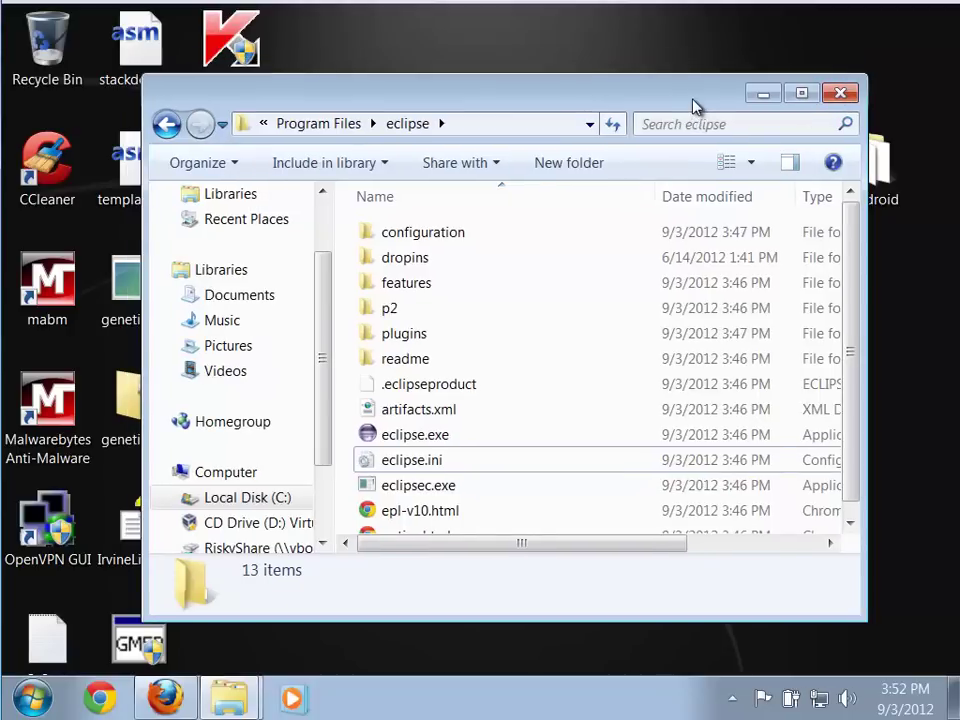
{"action": "left_click", "coordinate": [840, 92]}
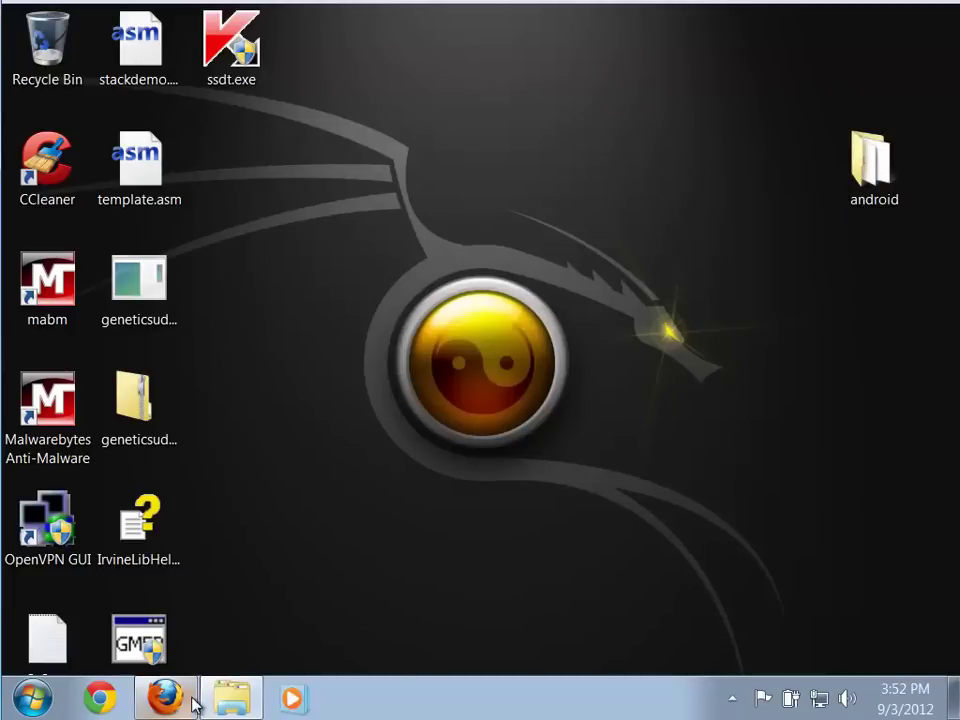
{"action": "mouse_move", "coordinate": [232, 698]}
{"action": "left_click", "coordinate": [250, 609]}
{"action": "left_click_drag", "start_coordinate": [383, 250], "coordinate": [336, 94]}
{"action": "left_click", "coordinate": [463, 437]}
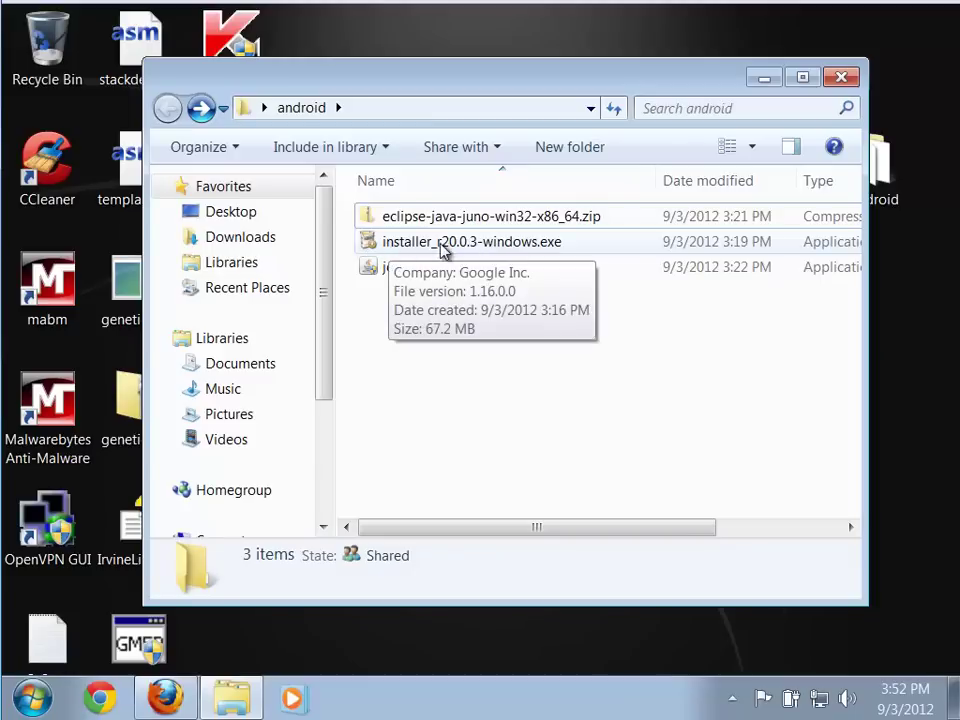
{"action": "double_click", "coordinate": [364, 251]}
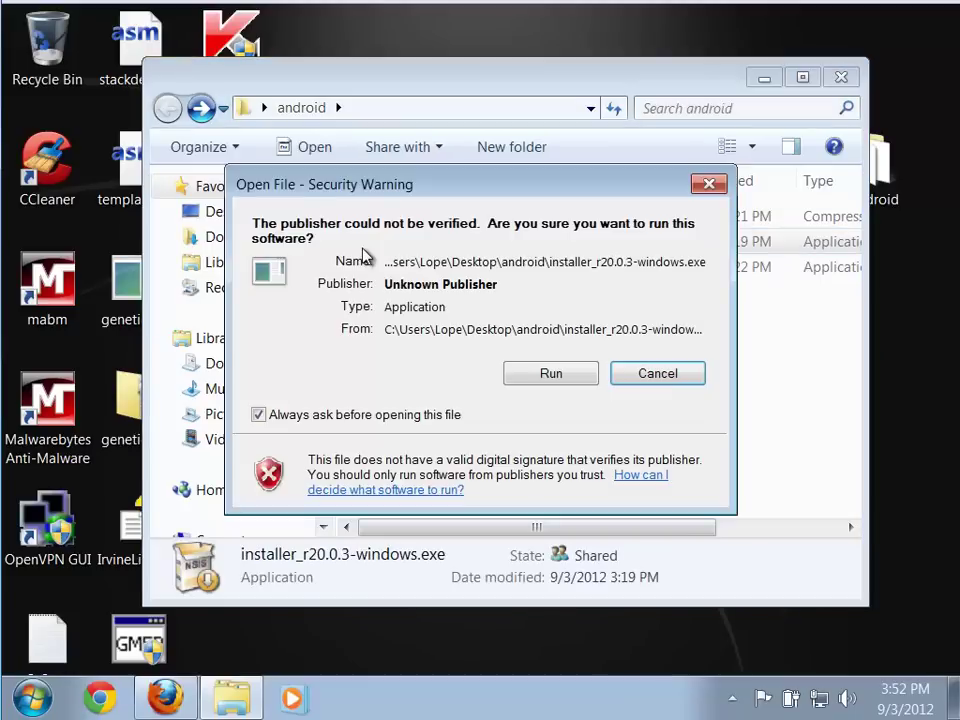
{"action": "left_click", "coordinate": [523, 376]}
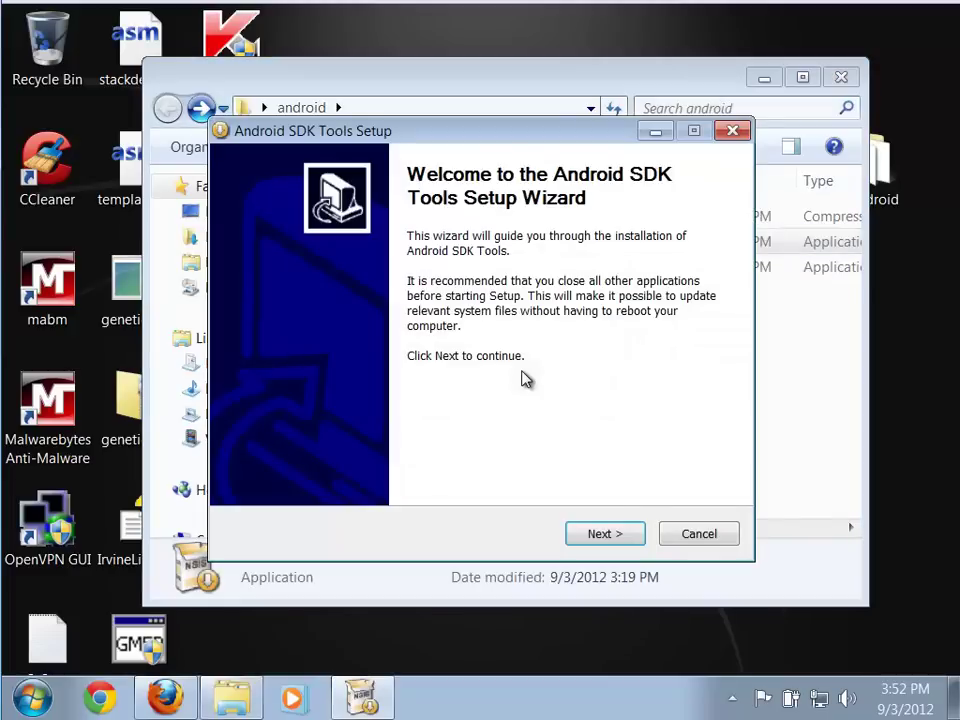
Install Android SDK Tools with the default destination and the Android SDK Tools Start Menu folder, and finish with SDK Manager set to start
{"action": "left_click", "coordinate": [606, 534]}
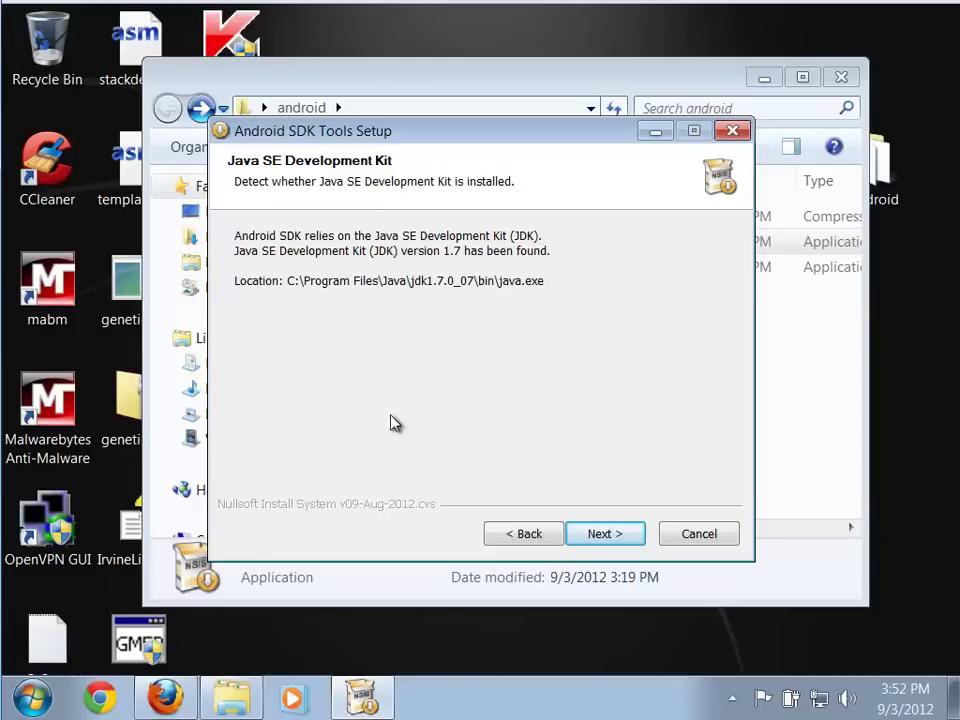
{"action": "left_click", "coordinate": [604, 535]}
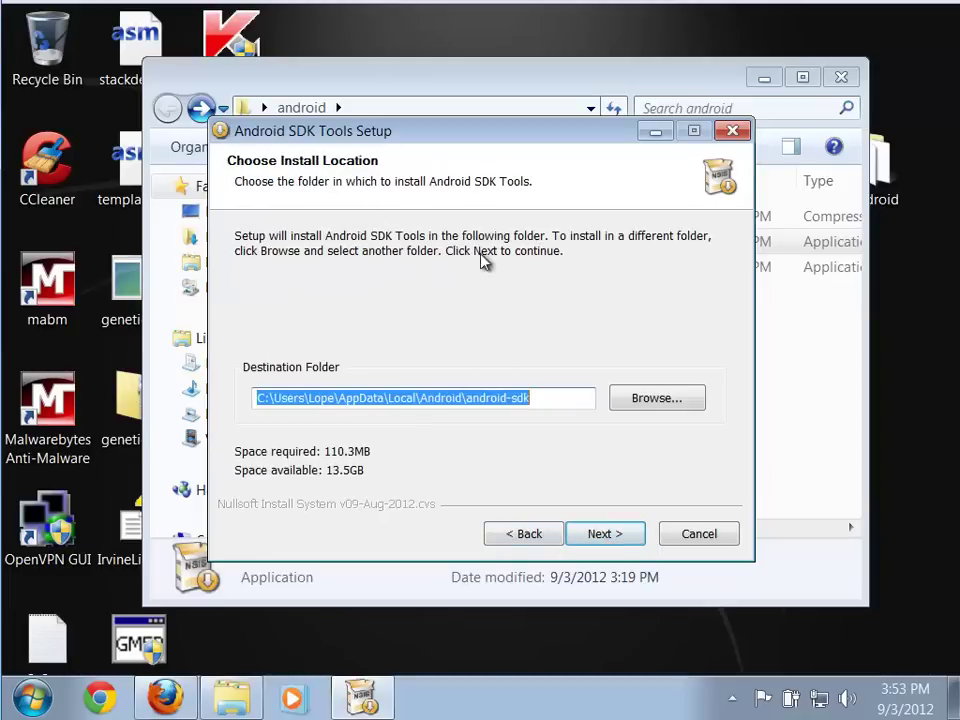
{"action": "left_click_drag", "start_coordinate": [479, 141], "coordinate": [505, 100]}
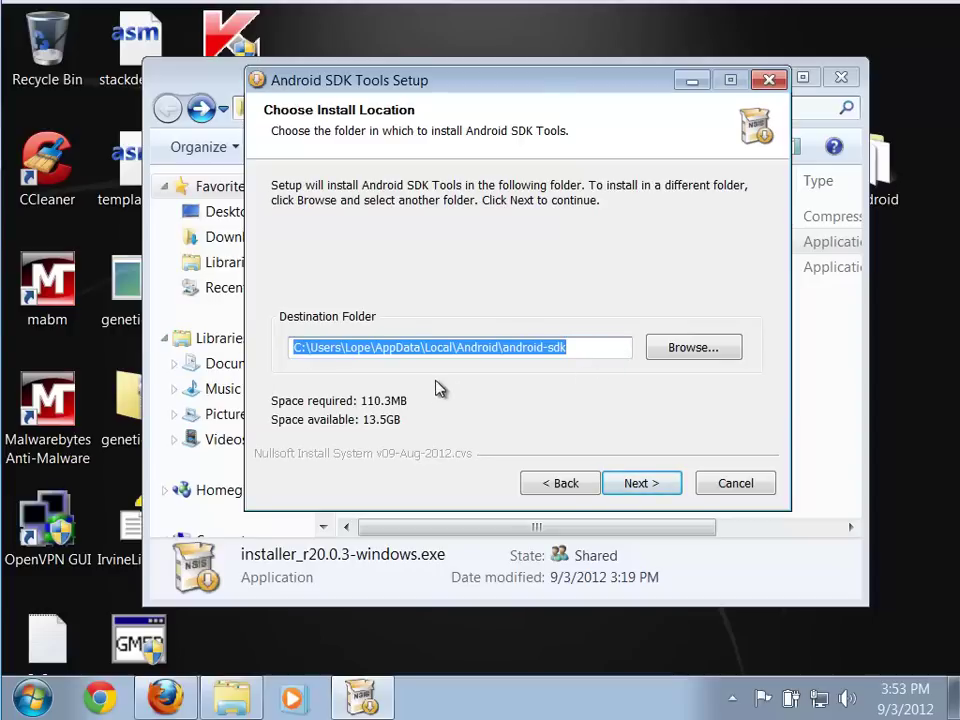
{"action": "left_click", "coordinate": [640, 484]}
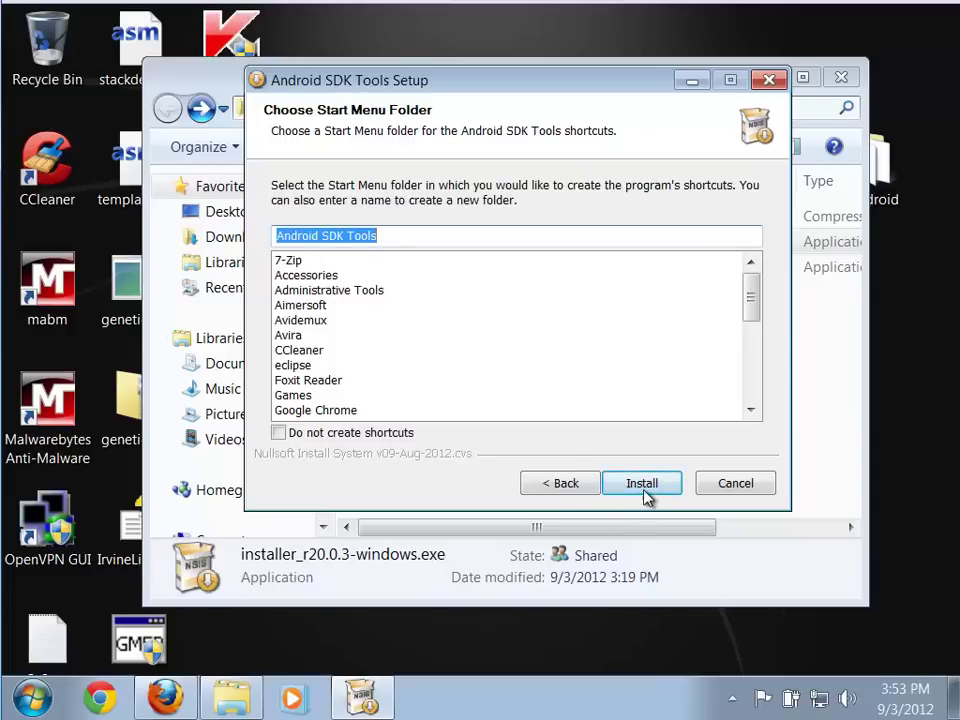
{"action": "left_click", "coordinate": [642, 484]}
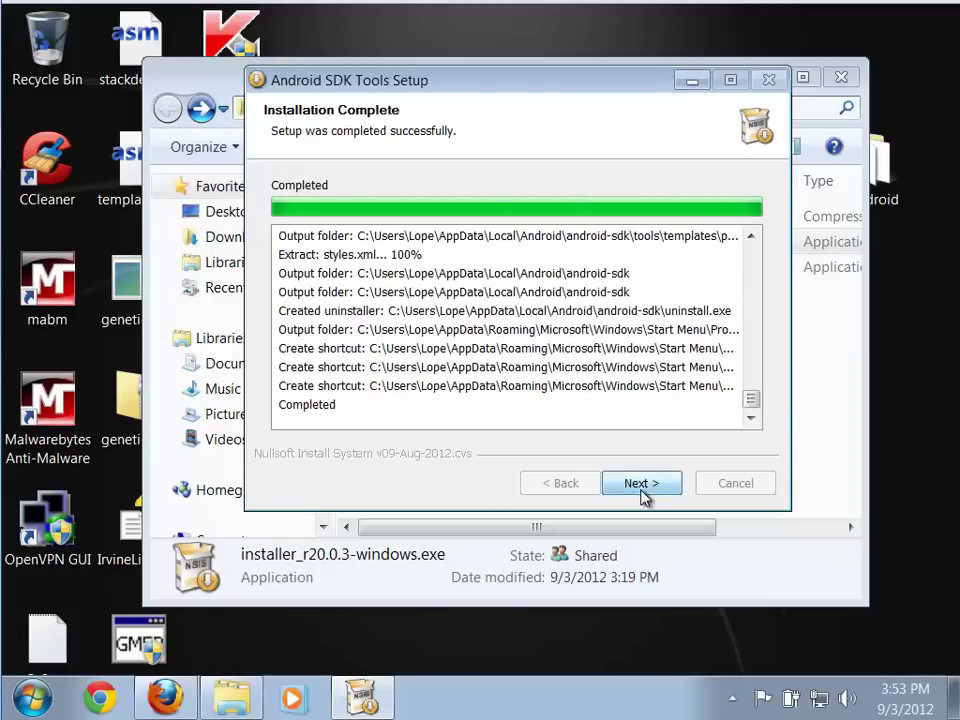
{"action": "left_click", "coordinate": [642, 485]}
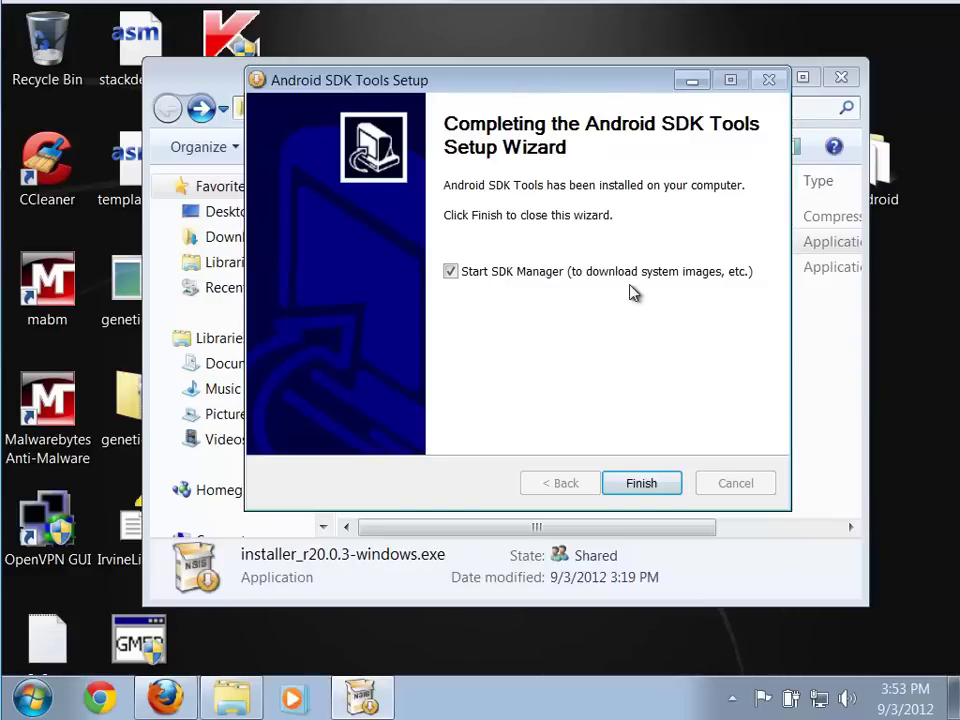
{"action": "left_click", "coordinate": [640, 485]}
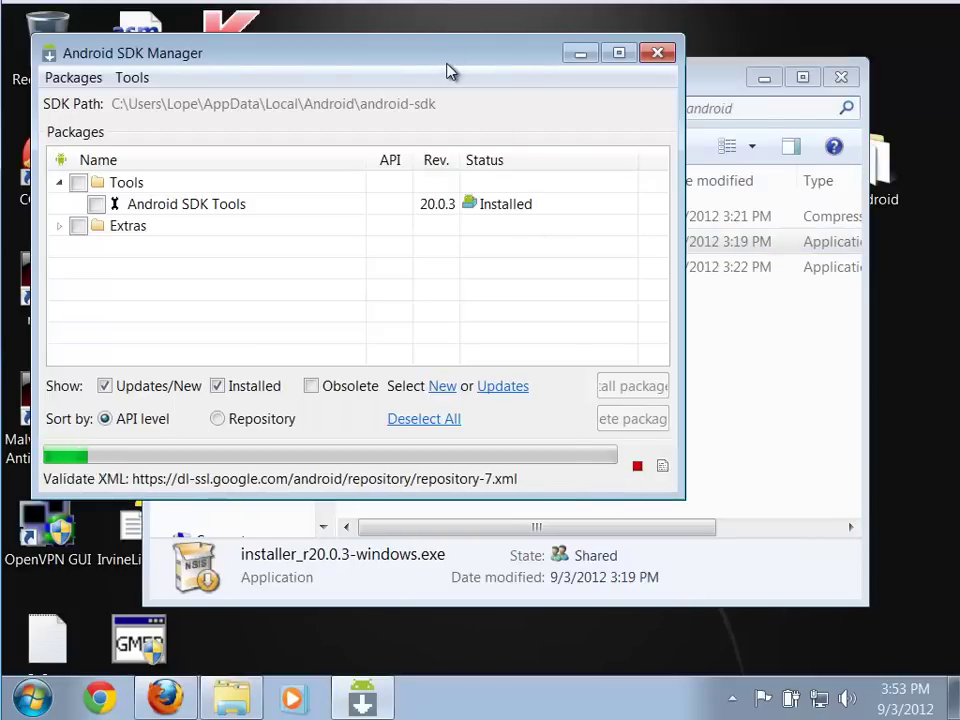
Look through the SDK Manager package list from Tools and Android 4.1 (API 16) down to Extras, enlarging the window for a better view
{"action": "left_click_drag", "start_coordinate": [460, 70], "coordinate": [600, 66]}
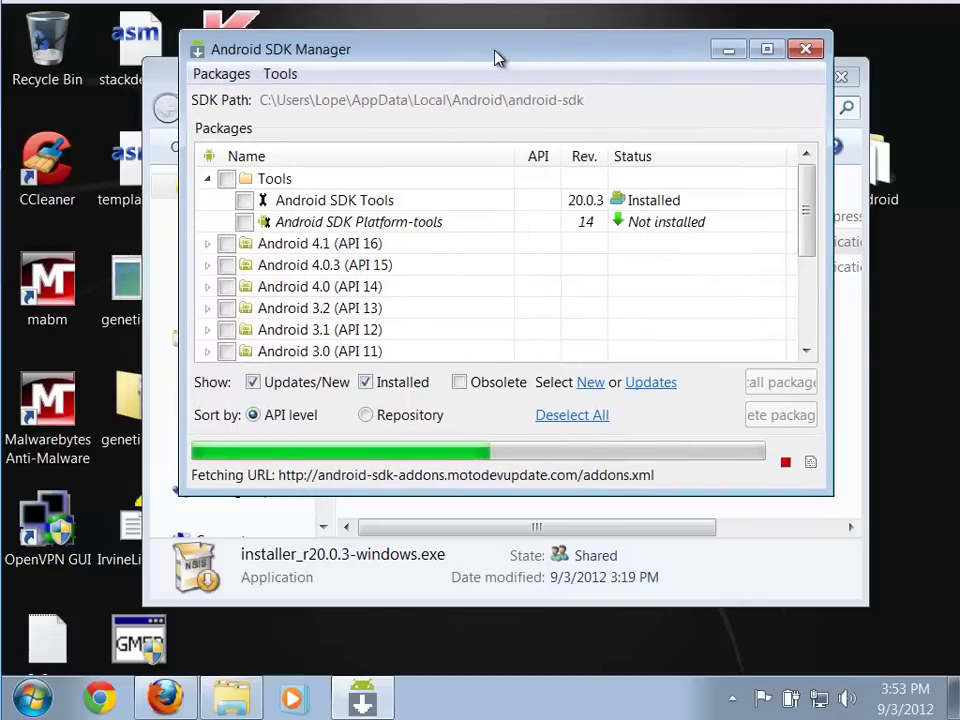
{"action": "left_click_drag", "start_coordinate": [497, 58], "coordinate": [531, 62]}
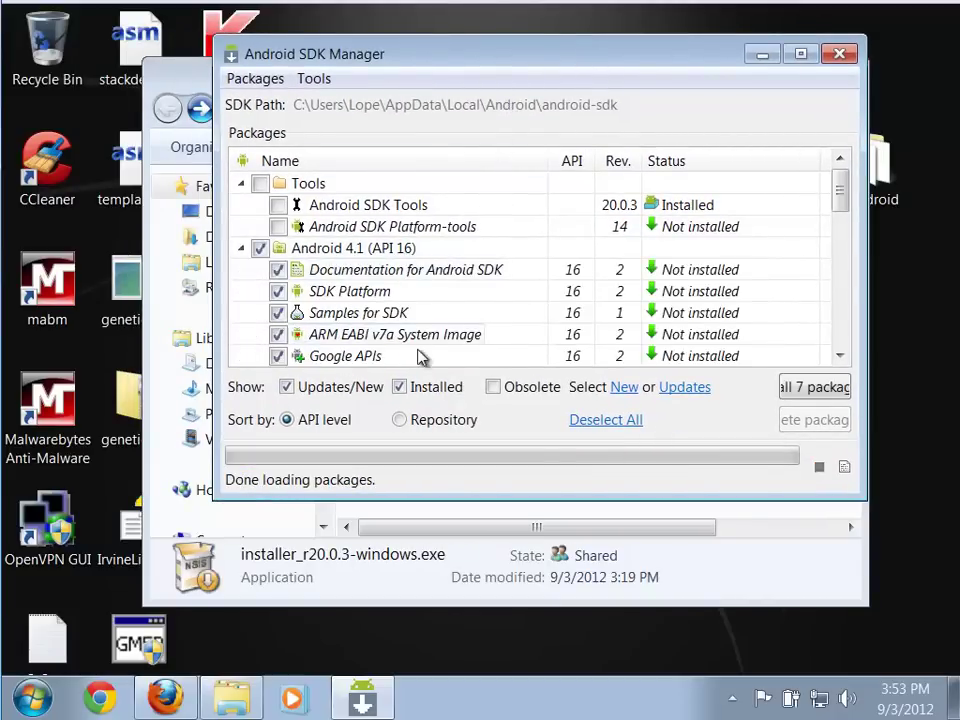
{"action": "mouse_move", "coordinate": [842, 199]}
{"action": "left_mouse_down"}
{"action": "mouse_move", "coordinate": [846, 217]}
{"action": "mouse_move", "coordinate": [846, 185]}
{"action": "left_mouse_up"}
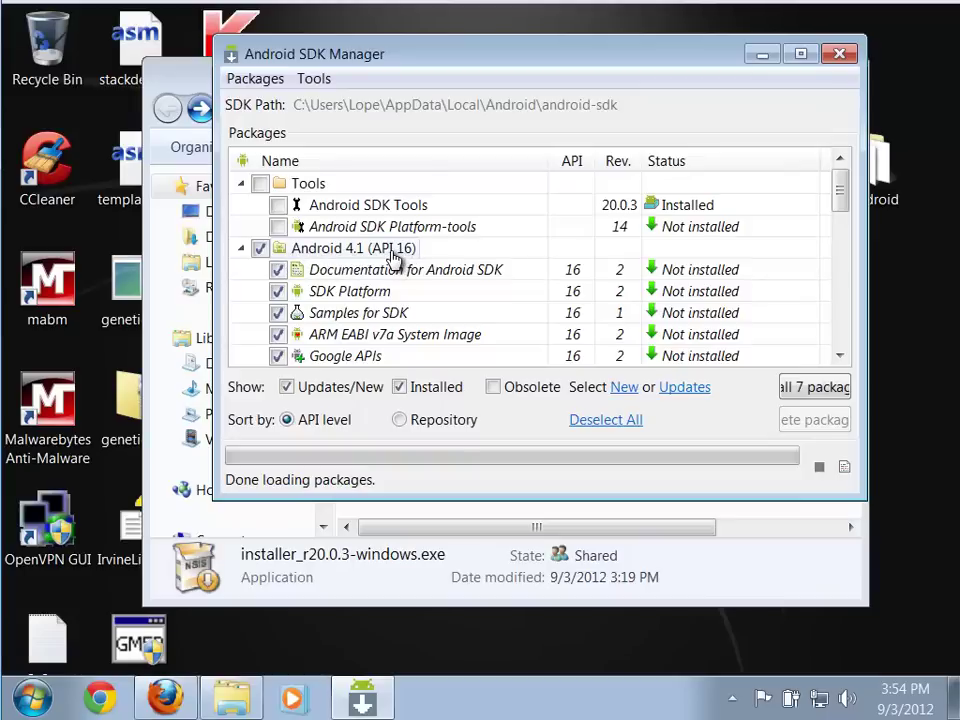
{"action": "left_click_drag", "start_coordinate": [840, 204], "coordinate": [842, 216]}
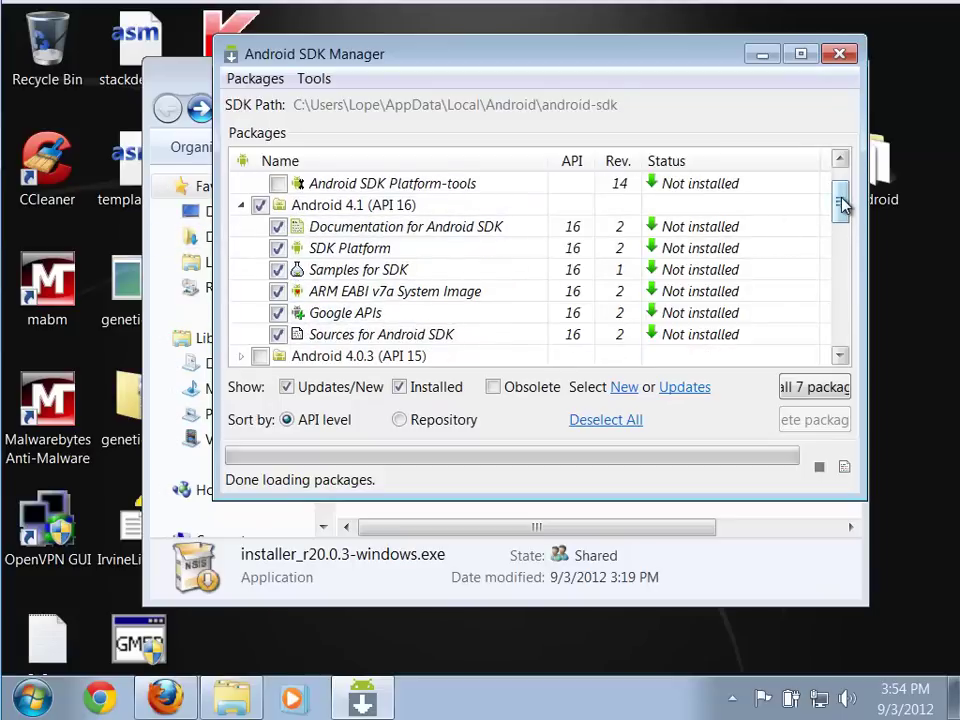
{"action": "left_click_drag", "start_coordinate": [842, 206], "coordinate": [846, 279]}
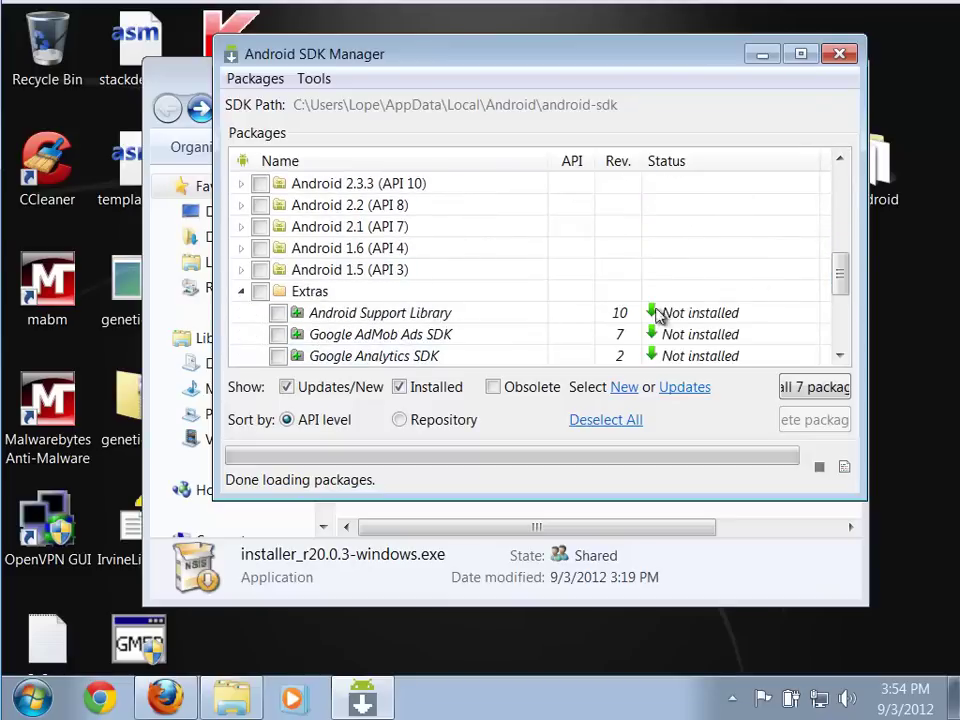
{"action": "left_click_drag", "start_coordinate": [844, 283], "coordinate": [838, 336]}
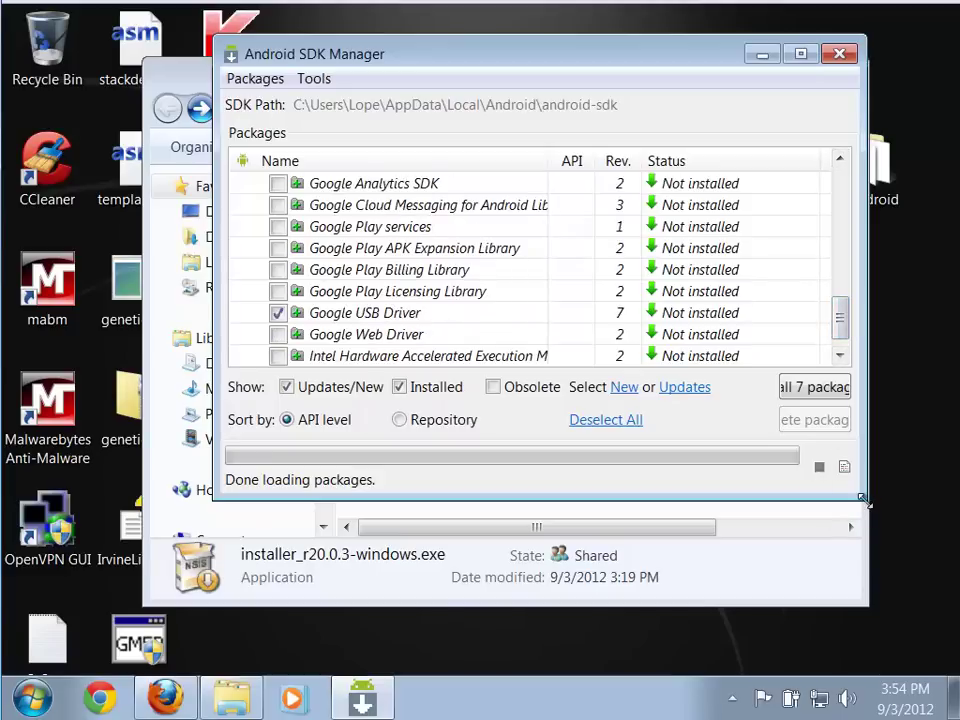
{"action": "left_click_drag", "start_coordinate": [864, 500], "coordinate": [922, 588]}
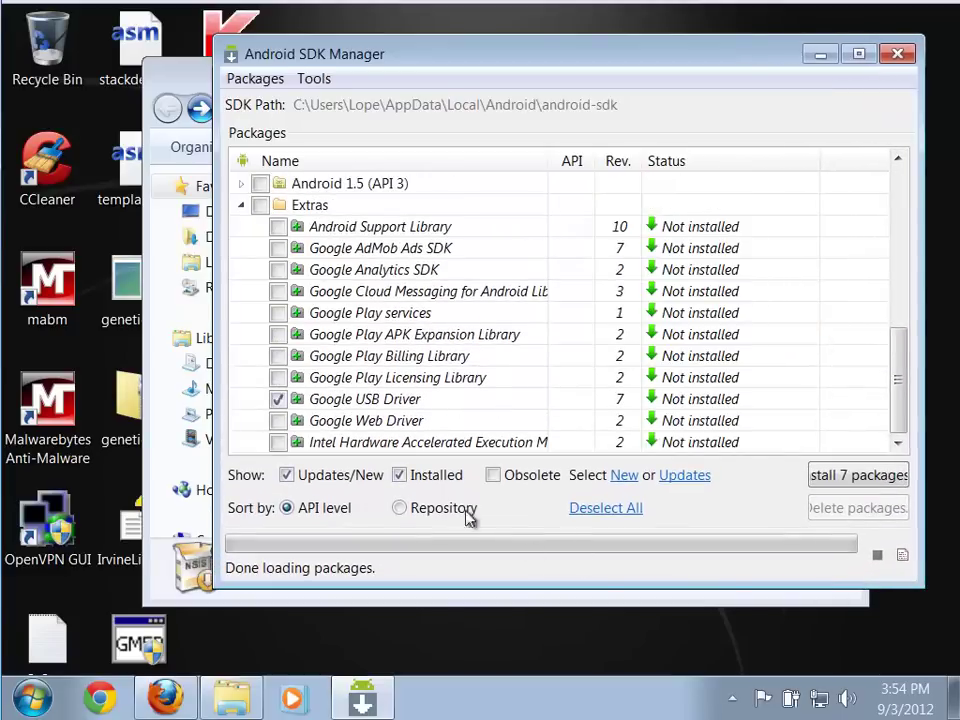
{"action": "mouse_move", "coordinate": [352, 408]}
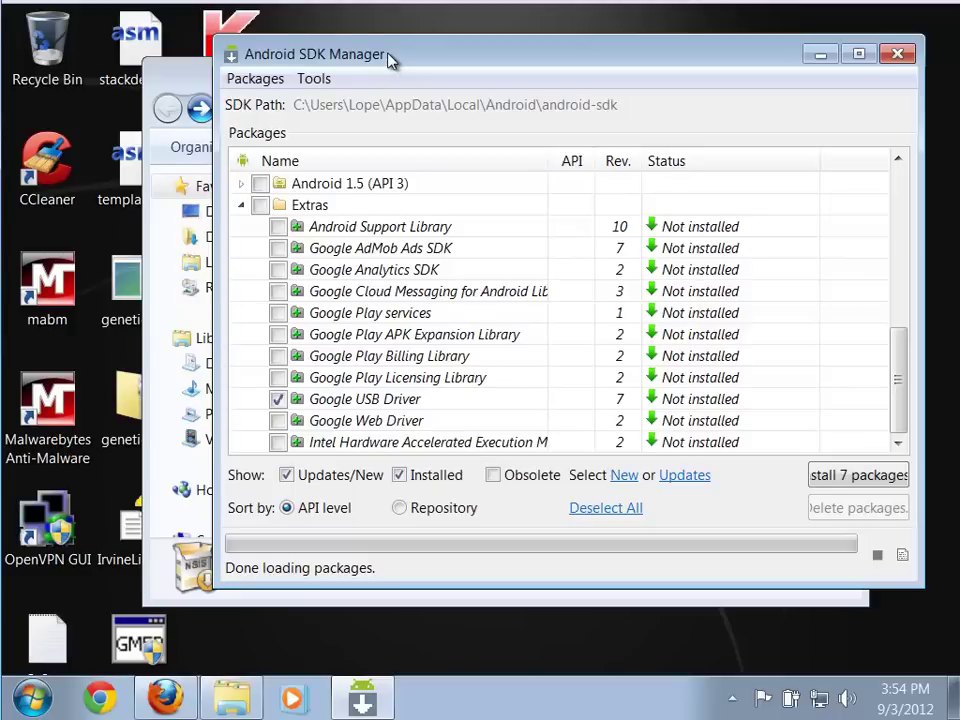
{"action": "left_click_drag", "start_coordinate": [390, 60], "coordinate": [226, 59]}
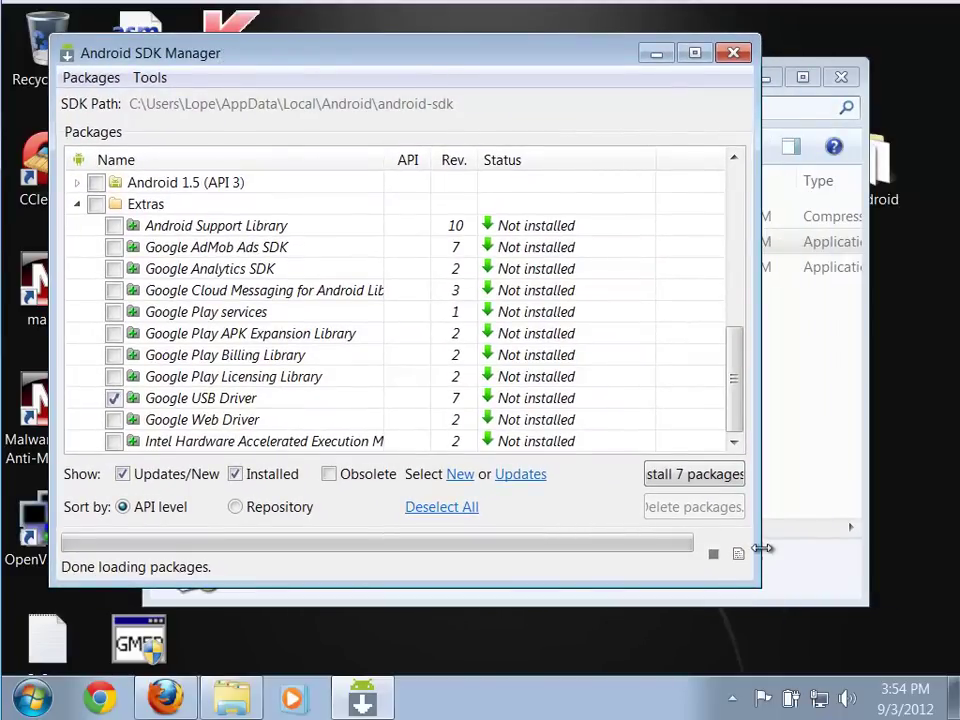
Widen the SDK Manager window and select the Android 4.1 (API 16), Android 3.2 (API 13) and Android 2.3.3 (API 10) packages
{"action": "left_click_drag", "start_coordinate": [762, 548], "coordinate": [890, 572]}
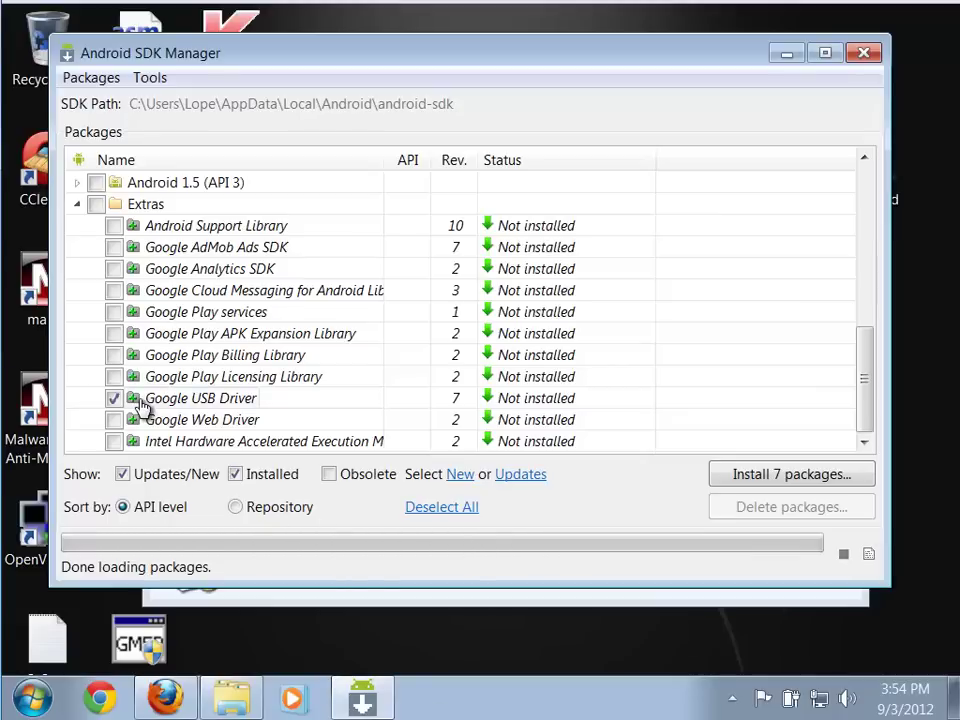
{"action": "mouse_move", "coordinate": [141, 405]}
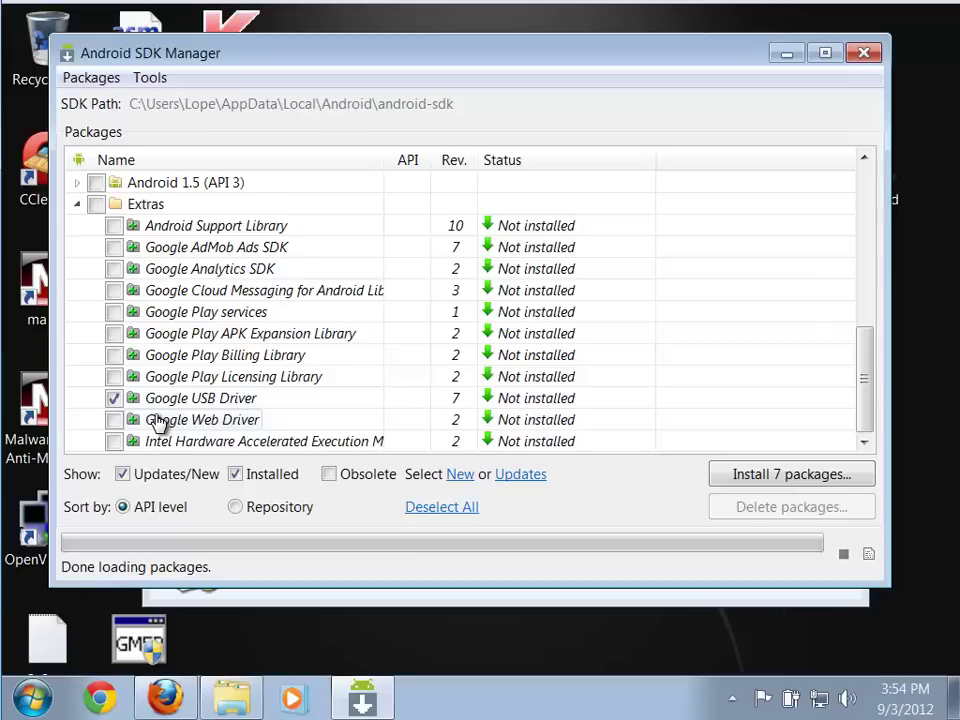
{"action": "left_click_drag", "start_coordinate": [865, 417], "coordinate": [851, 303]}
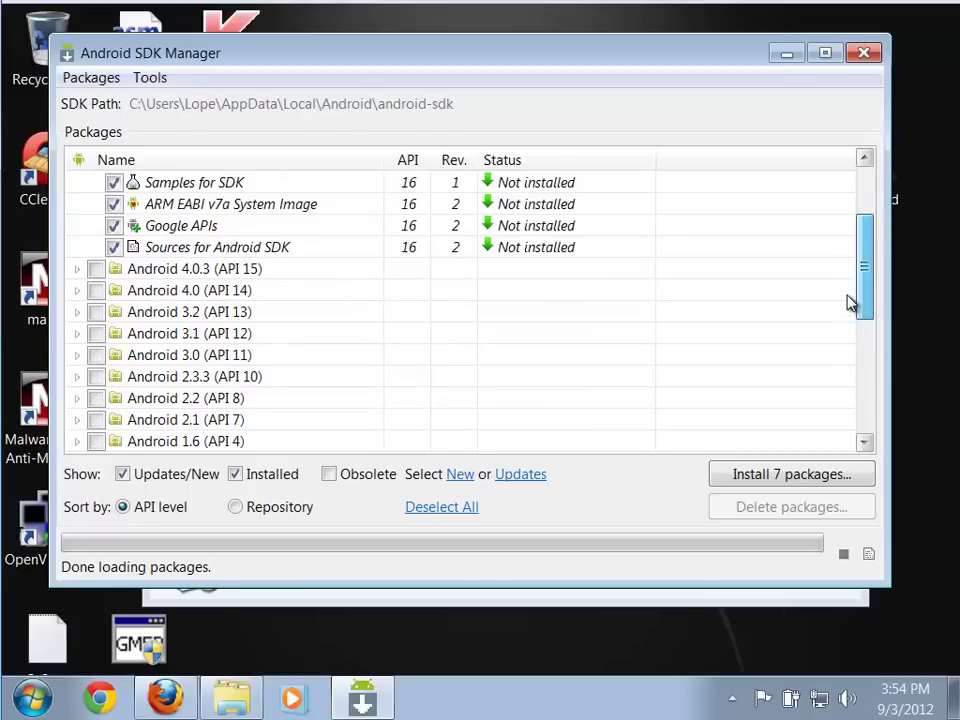
{"action": "left_click_drag", "start_coordinate": [851, 303], "coordinate": [853, 345]}
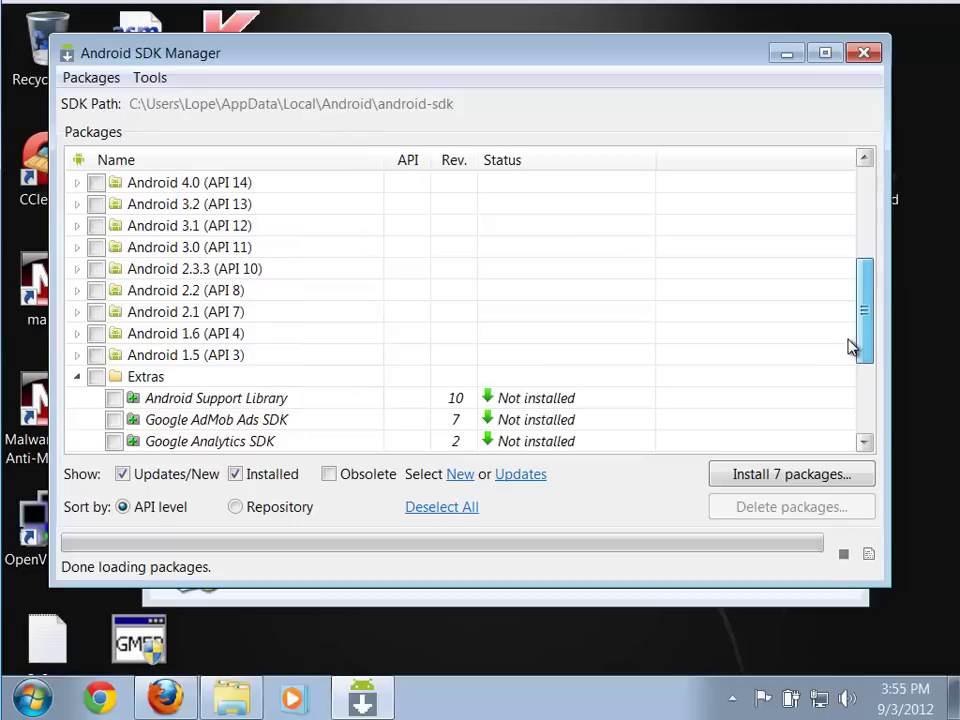
{"action": "left_click_drag", "start_coordinate": [851, 346], "coordinate": [836, 285]}
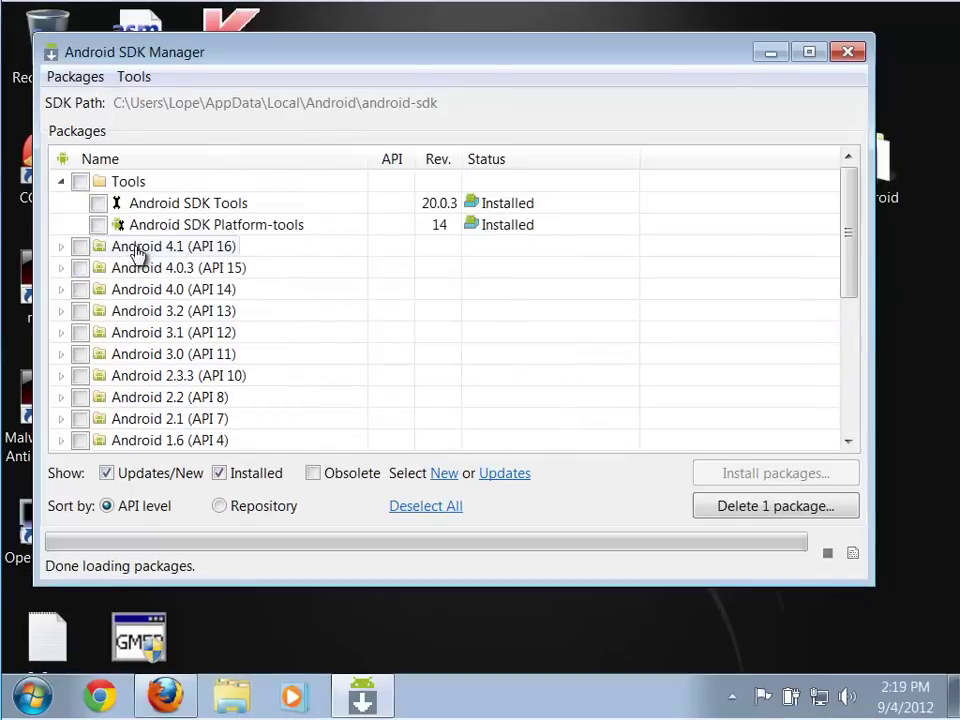
{"action": "left_click", "coordinate": [80, 247]}
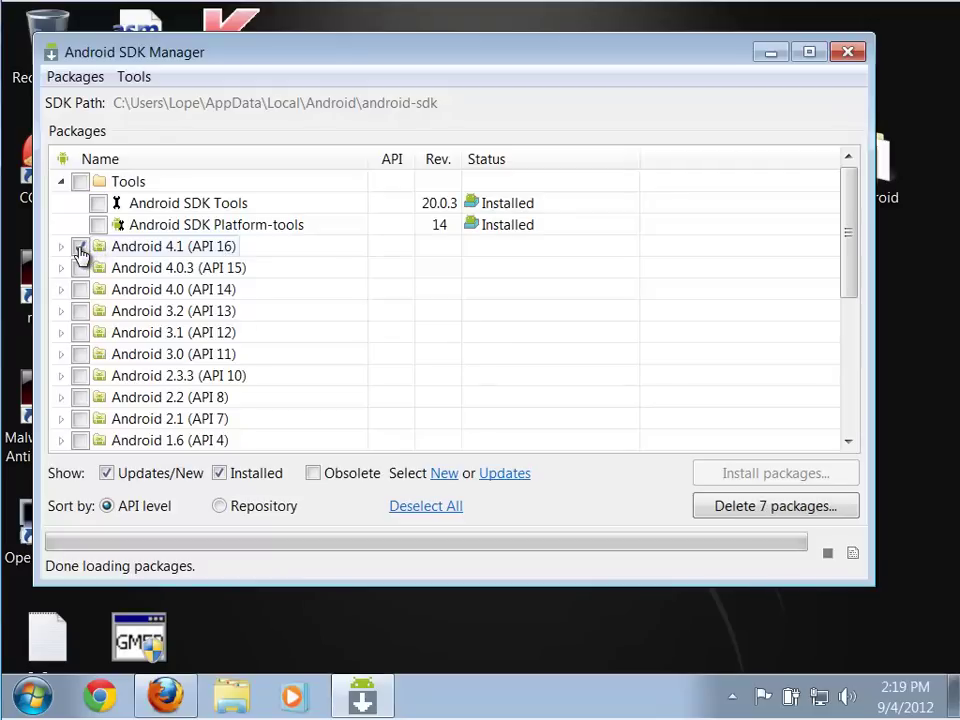
{"action": "left_click", "coordinate": [80, 312]}
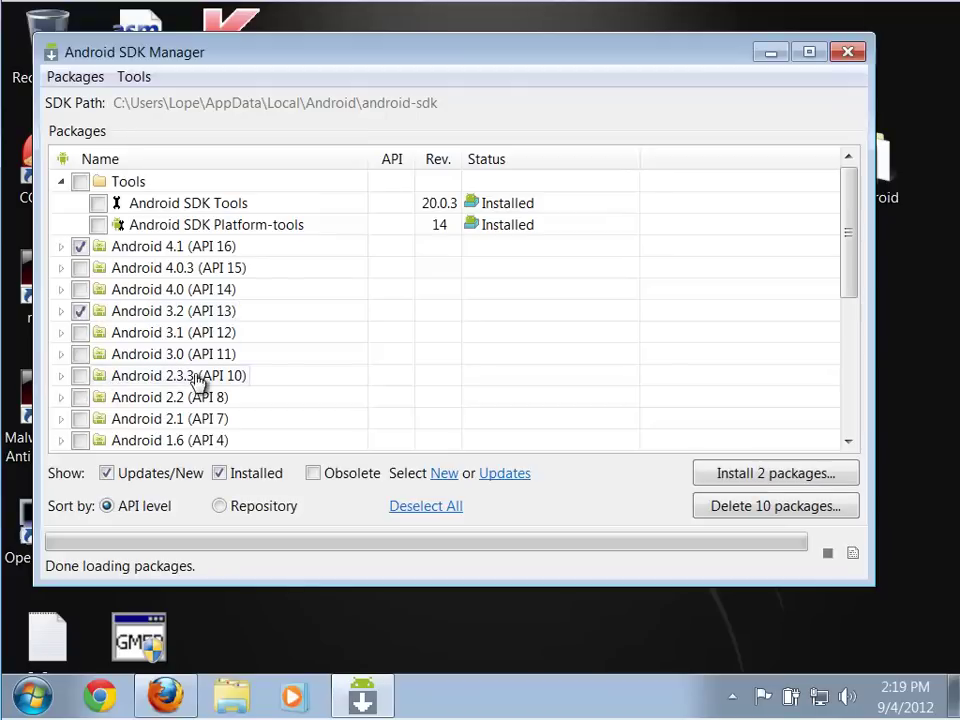
{"action": "left_click", "coordinate": [80, 376]}
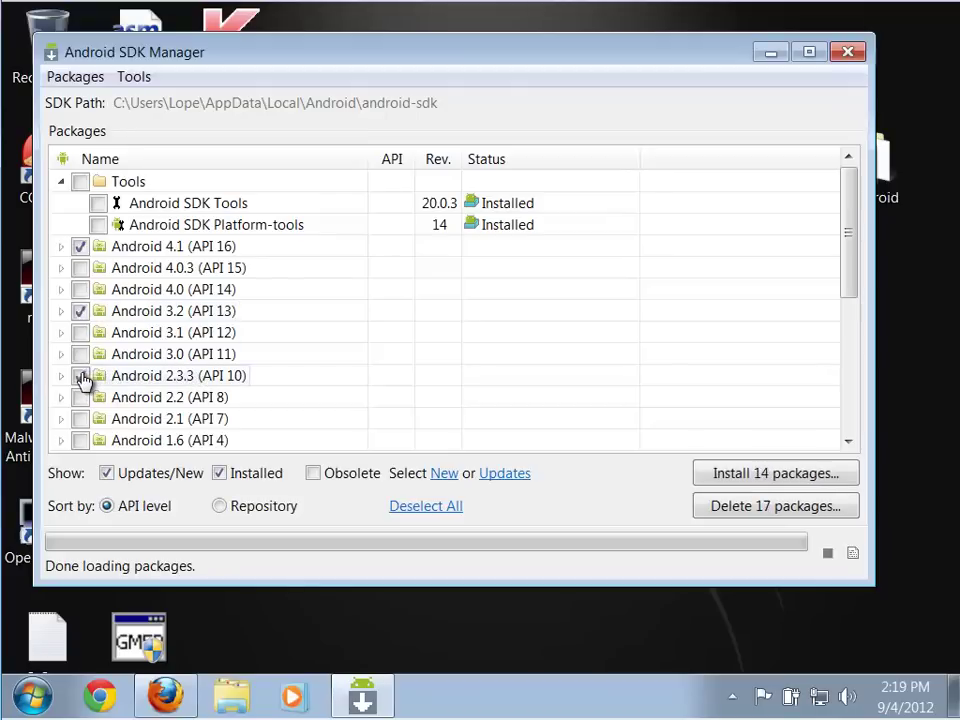
{"action": "left_click_drag", "start_coordinate": [846, 279], "coordinate": [840, 425]}
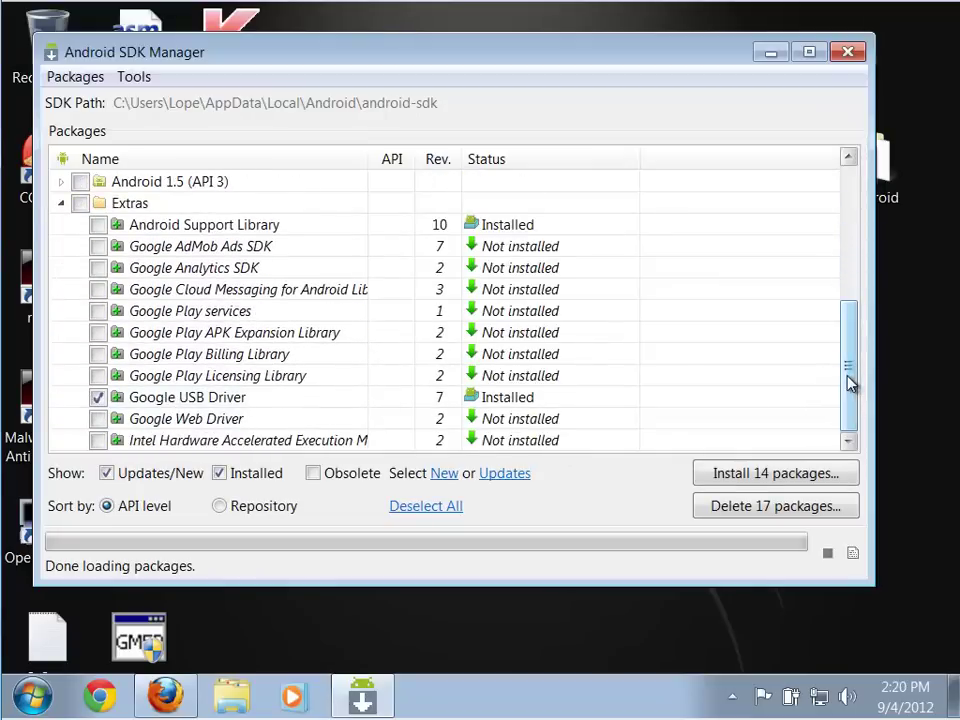
{"action": "left_click_drag", "start_coordinate": [848, 382], "coordinate": [868, 189]}
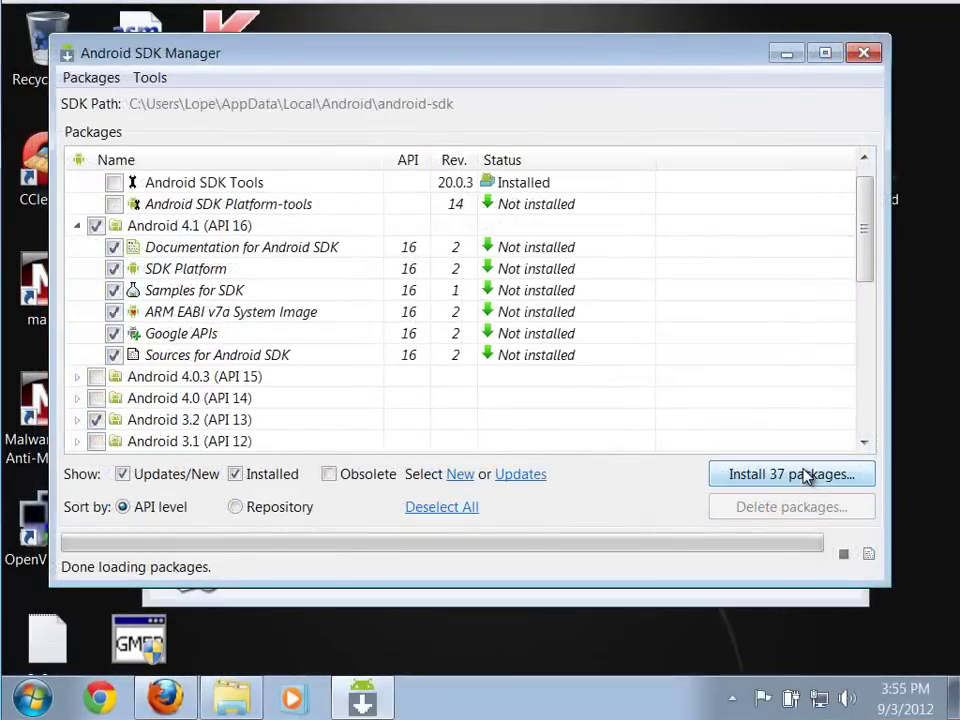
Install the selected packages with all licenses accepted, and dismiss the MOTODEV site authentication requests without logging in
{"action": "left_click", "coordinate": [805, 475]}
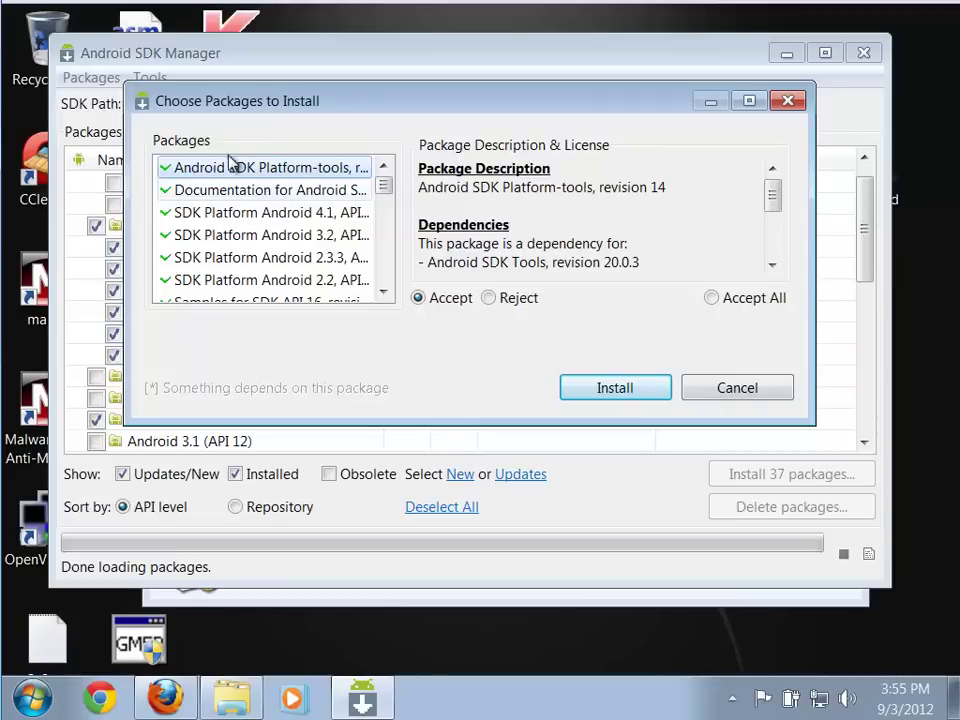
{"action": "left_click_drag", "start_coordinate": [382, 185], "coordinate": [390, 150]}
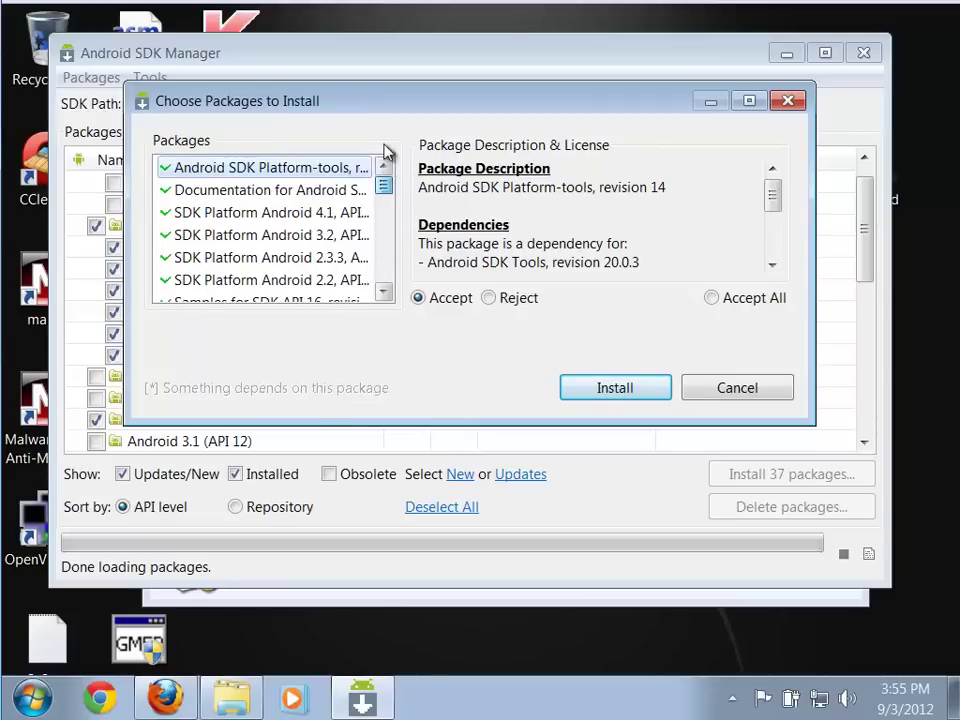
{"action": "left_click", "coordinate": [712, 300]}
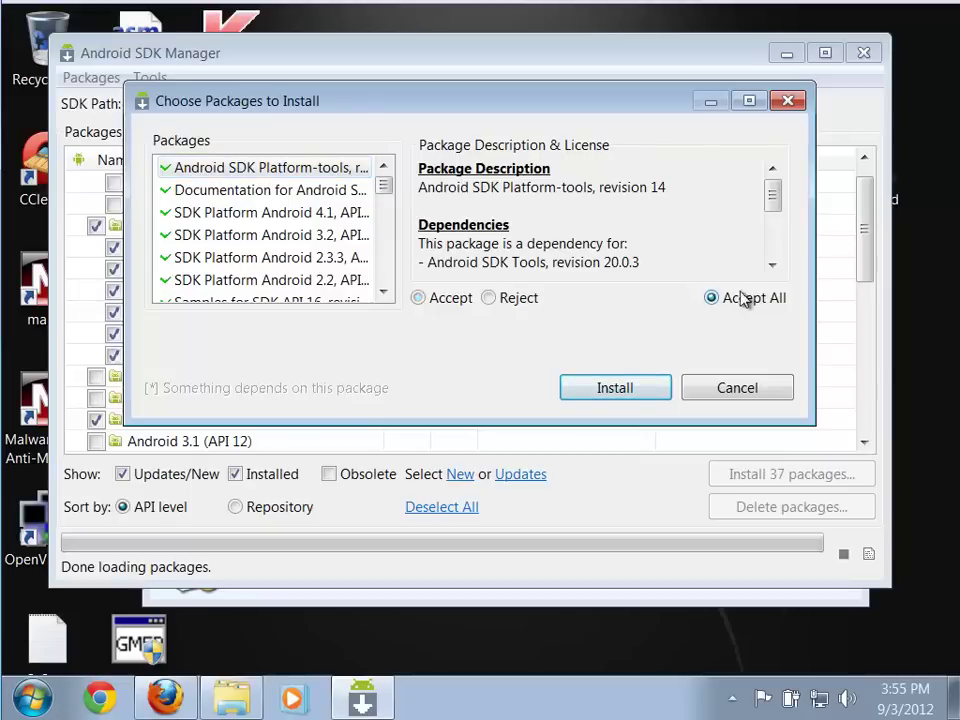
{"action": "left_click", "coordinate": [640, 391]}
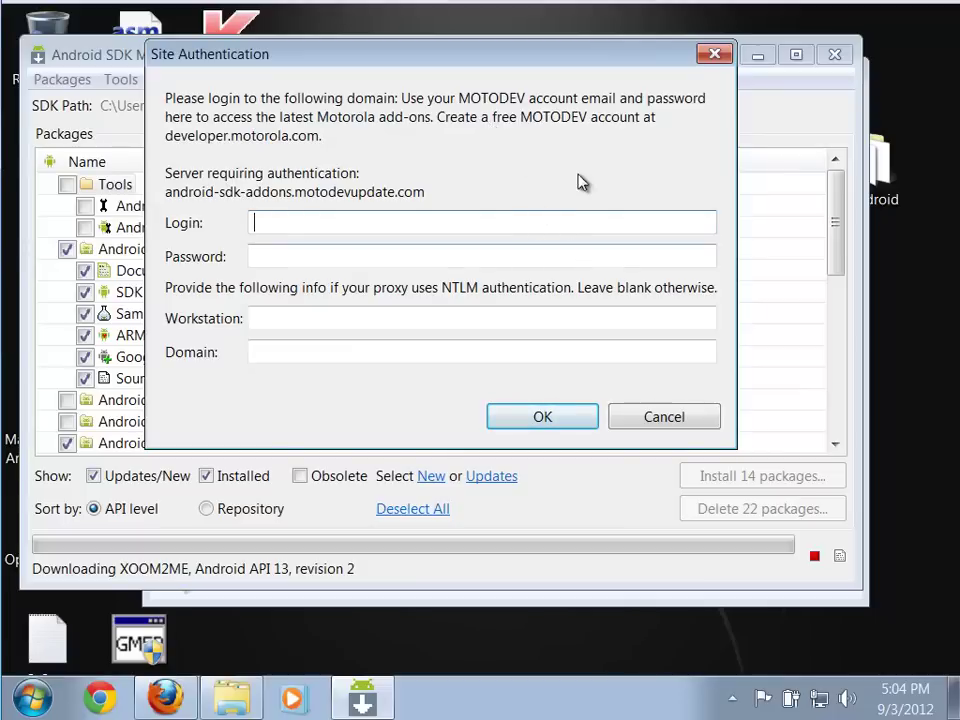
{"action": "left_click", "coordinate": [664, 418]}
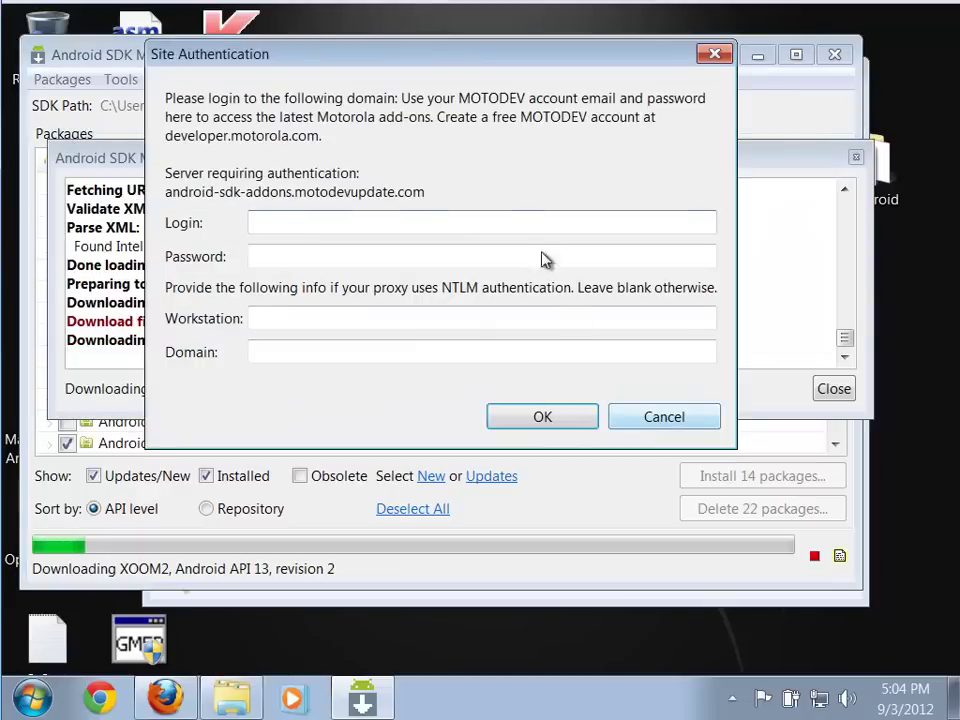
{"action": "left_click", "coordinate": [645, 419]}
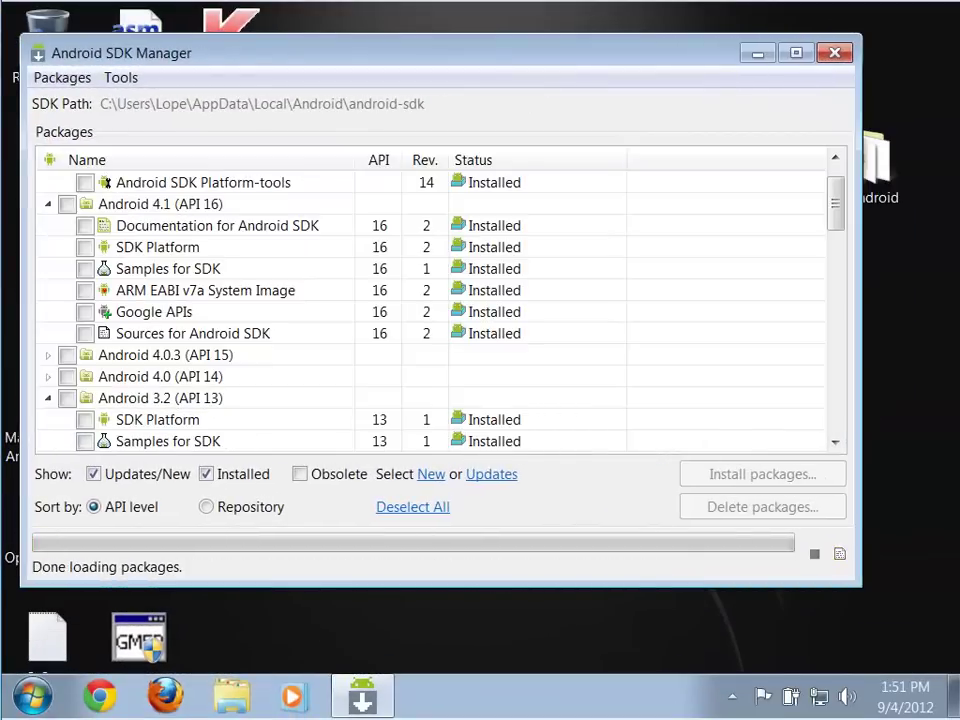
Close the SDK Manager and launch AVD Manager from the Android SDK Tools folder in the Start Menu
{"action": "left_click_drag", "start_coordinate": [692, 56], "coordinate": [705, 50]}
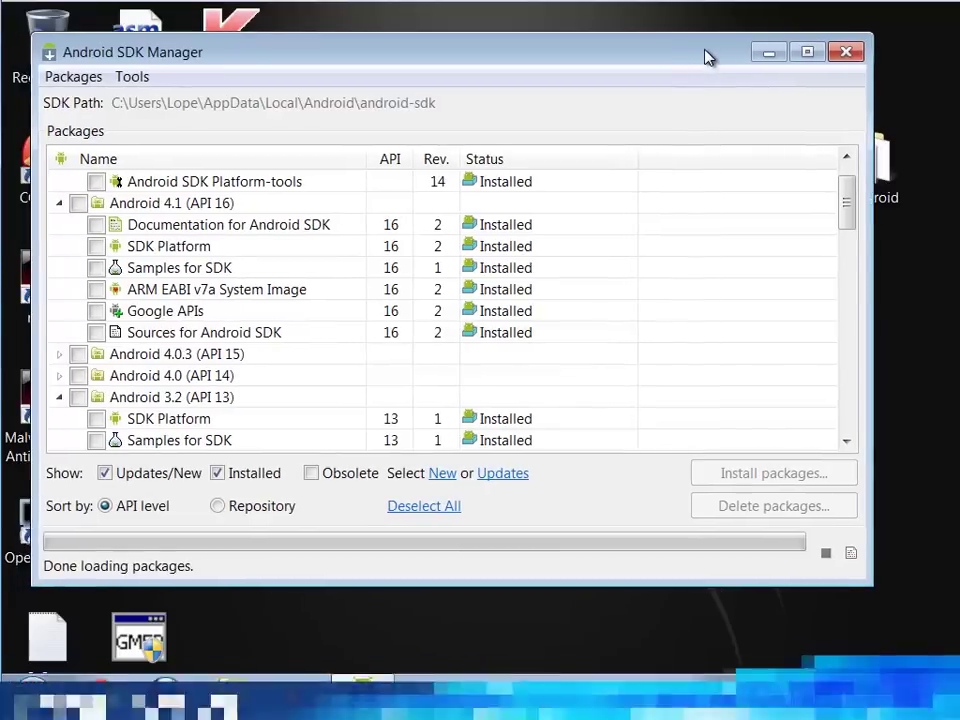
{"action": "left_click", "coordinate": [842, 55]}
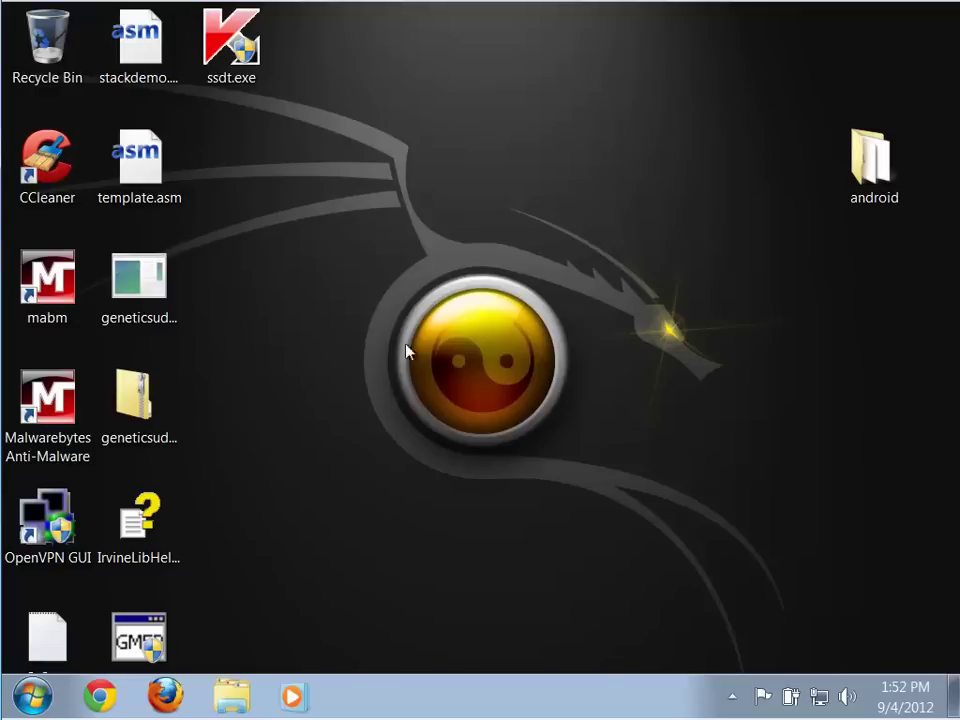
{"action": "left_click", "coordinate": [32, 696]}
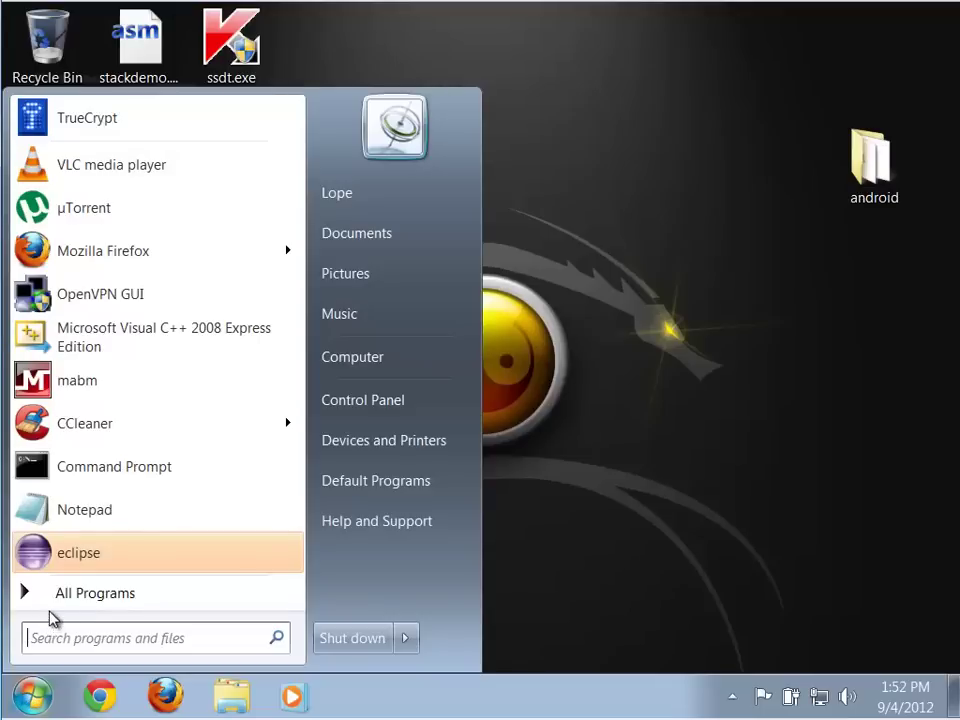
{"action": "left_click", "coordinate": [60, 595]}
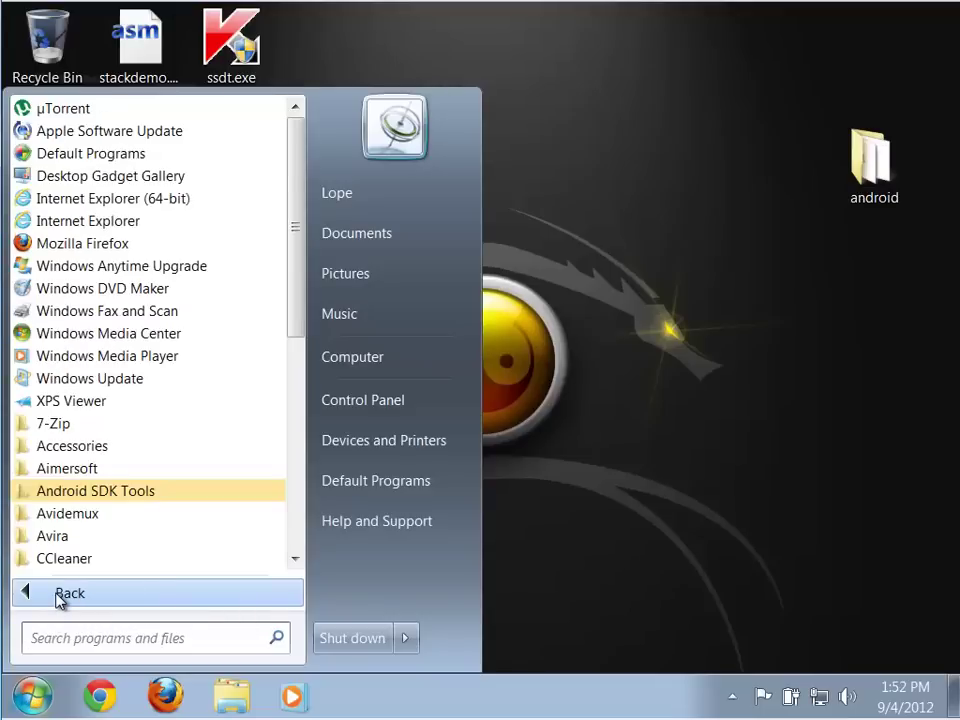
{"action": "left_click", "coordinate": [83, 497]}
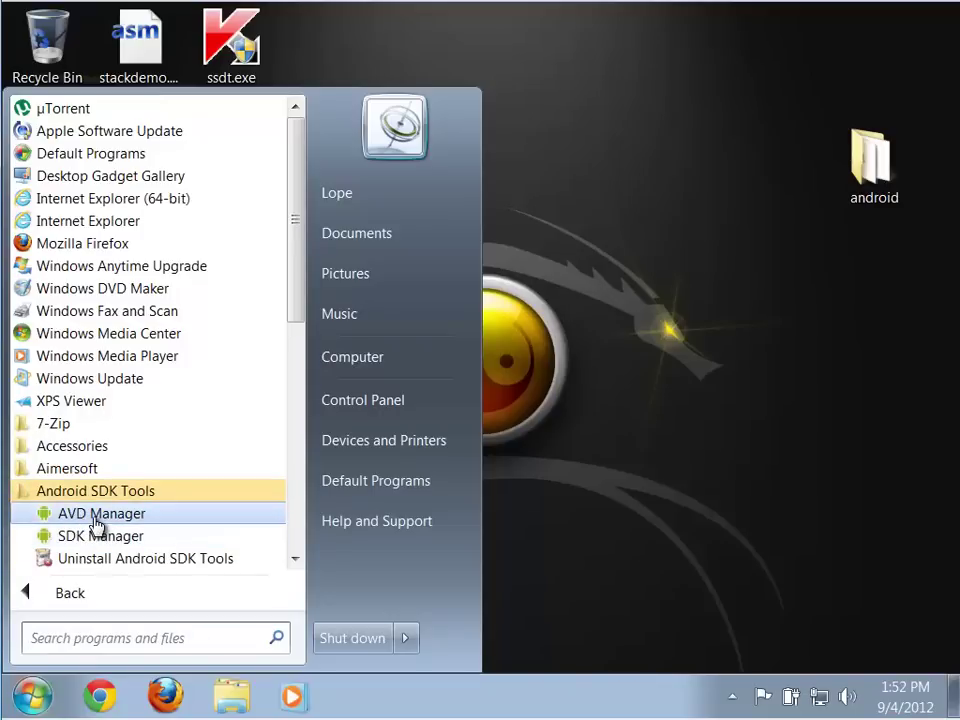
{"action": "left_click", "coordinate": [97, 525]}
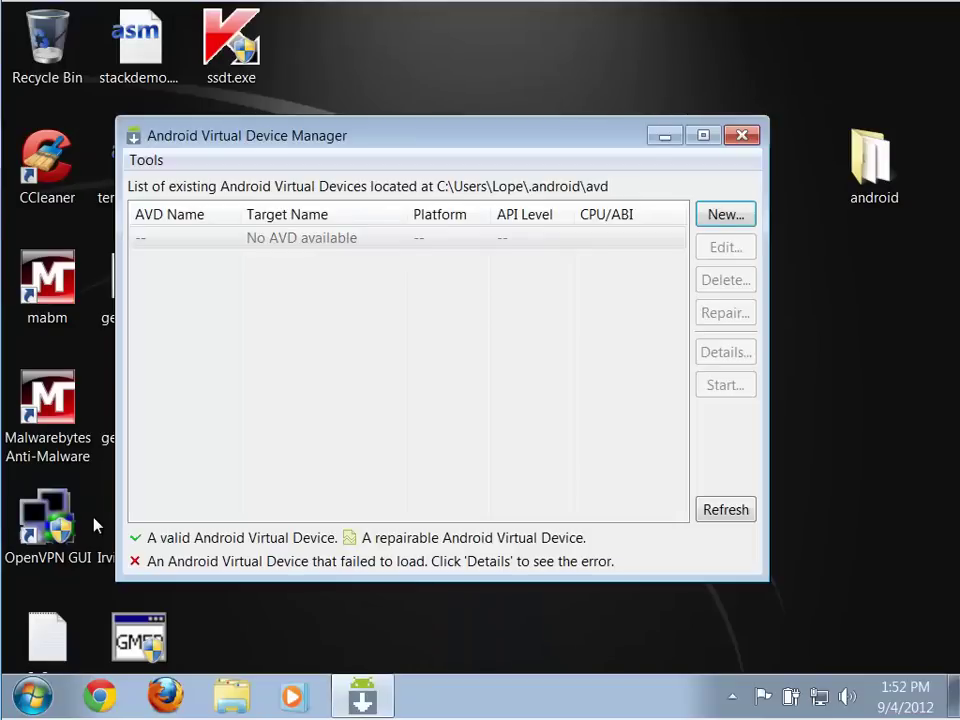
{"action": "left_click_drag", "start_coordinate": [340, 153], "coordinate": [366, 101]}
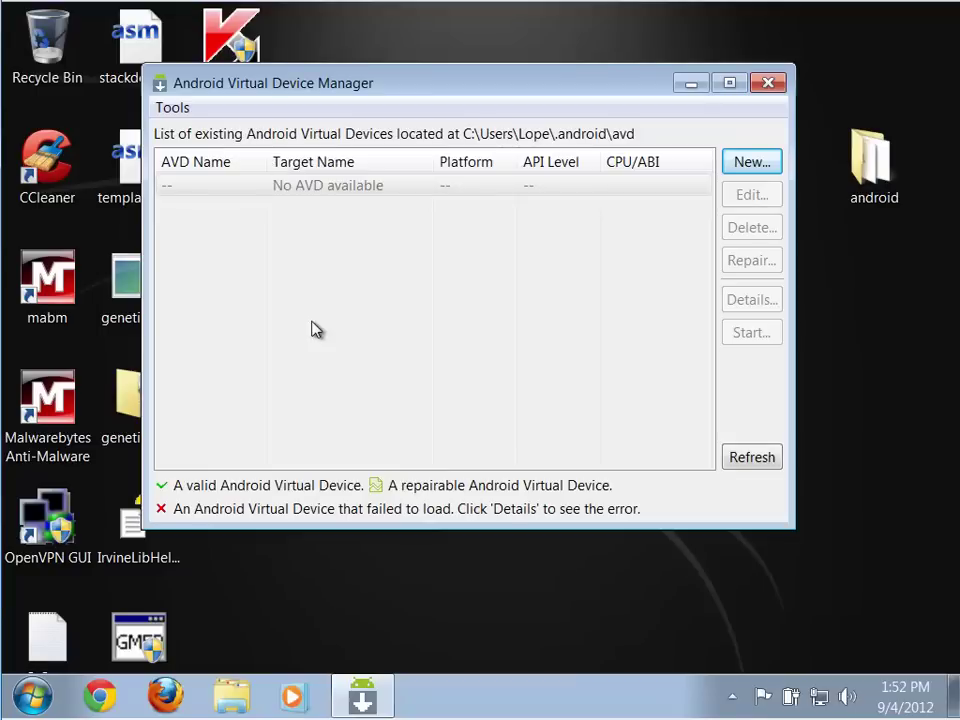
Start a new Android virtual device with Android 4.1 - API Level 16 as its target
{"action": "left_click", "coordinate": [752, 162]}
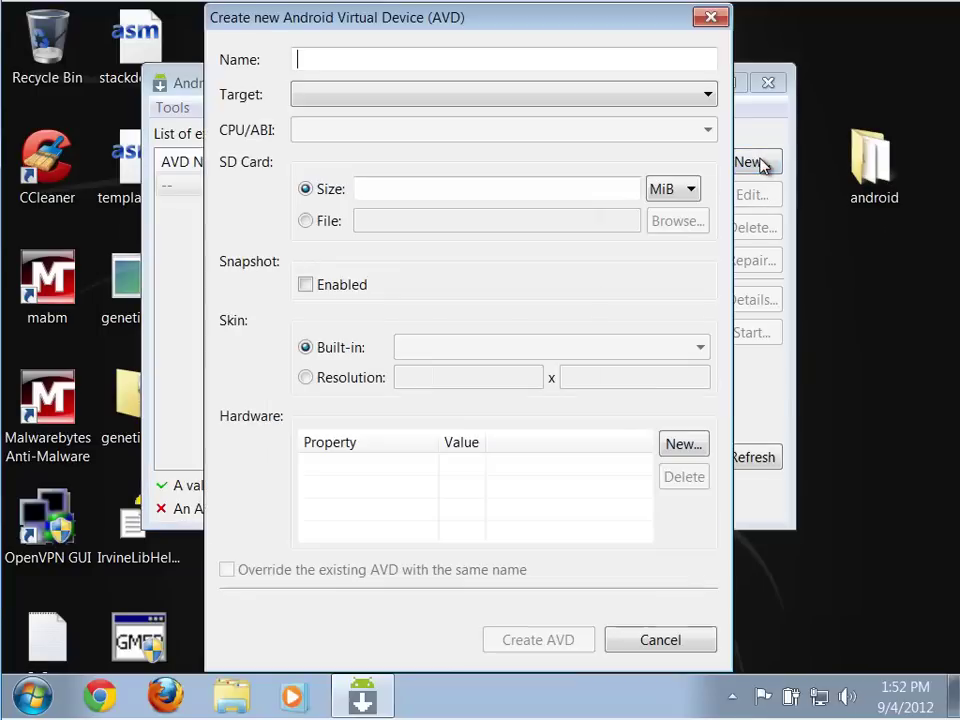
{"action": "left_click", "coordinate": [422, 96]}
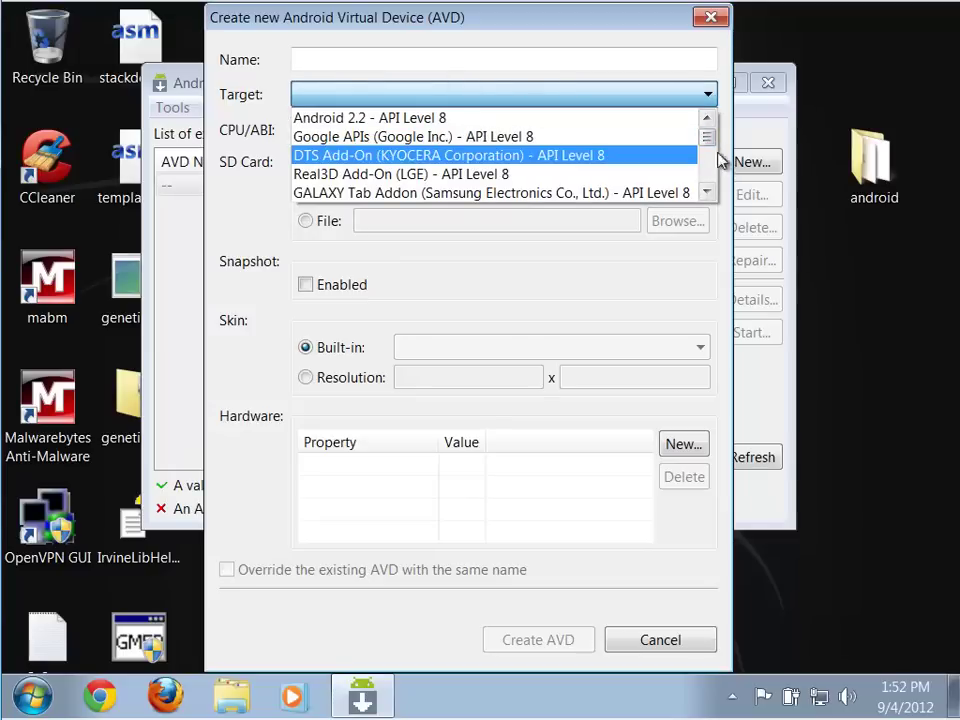
{"action": "left_click_drag", "start_coordinate": [707, 146], "coordinate": [716, 200]}
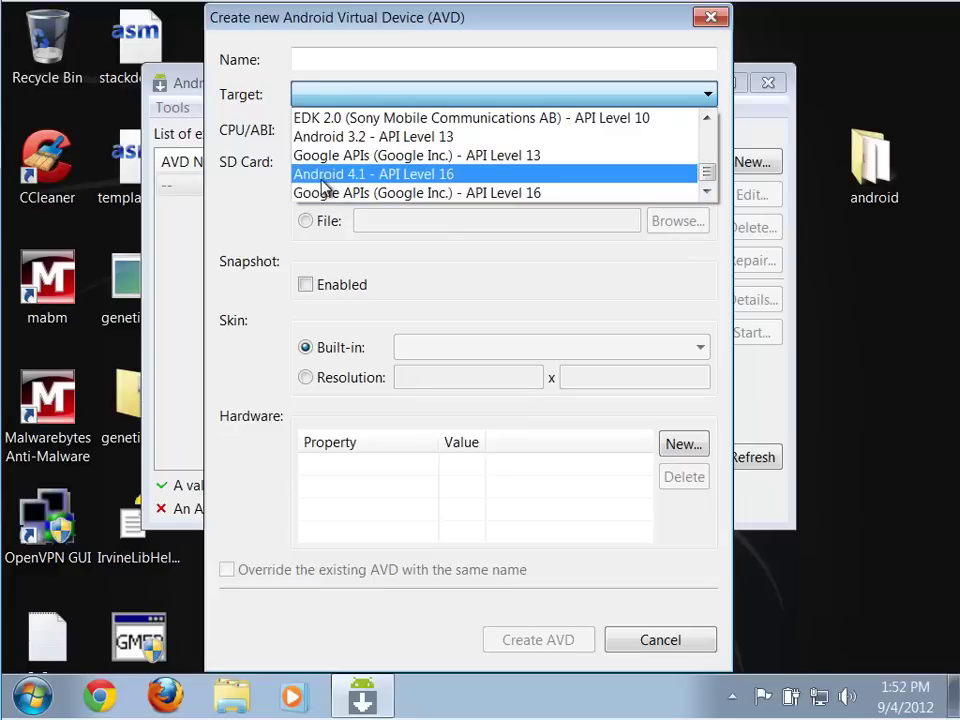
{"action": "left_click", "coordinate": [415, 175]}
Name the virtual device Android_4.1, enable its snapshot and create it, acknowledging the result message
{"action": "left_click", "coordinate": [363, 58]}
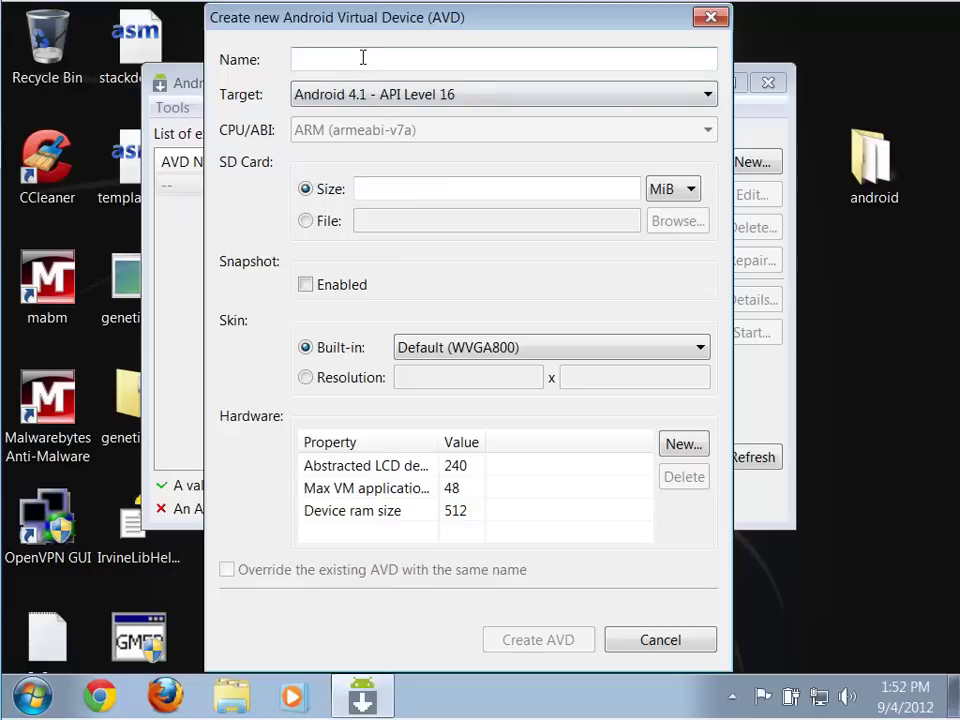
{"action": "type", "text": "Android"}
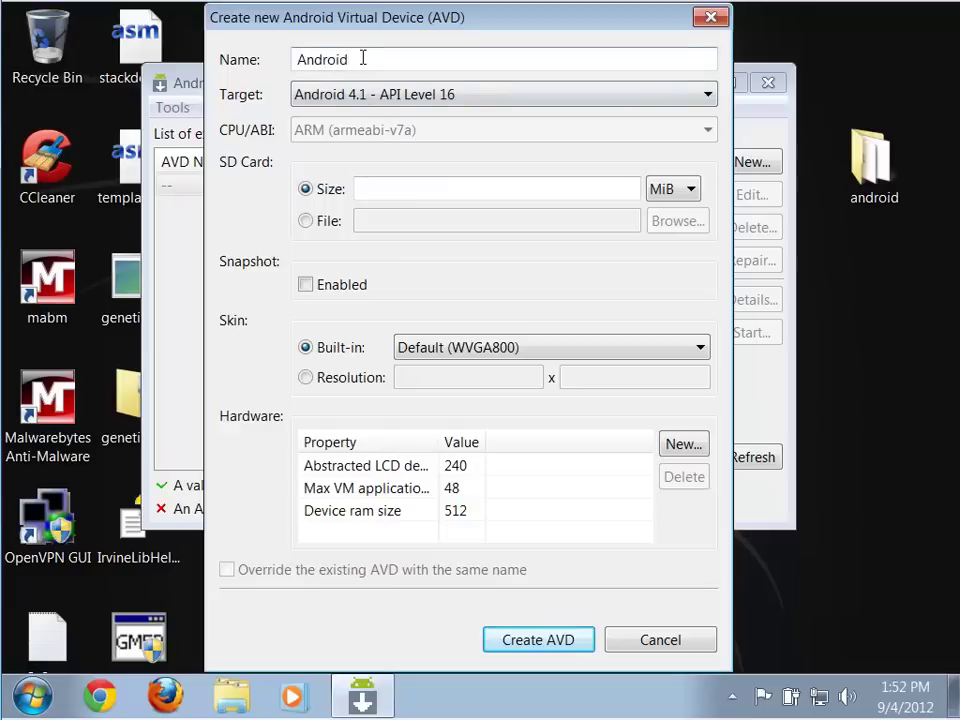
{"action": "type", "text": "_4.1"}
{"action": "left_click", "coordinate": [306, 286]}
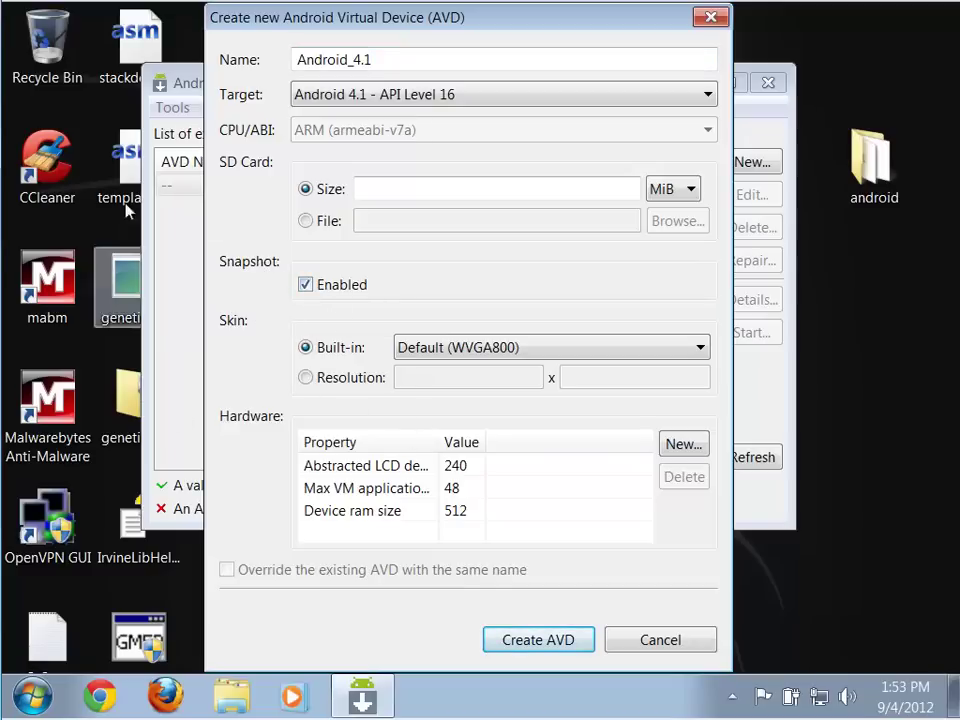
{"action": "left_click_drag", "start_coordinate": [310, 29], "coordinate": [365, 38]}
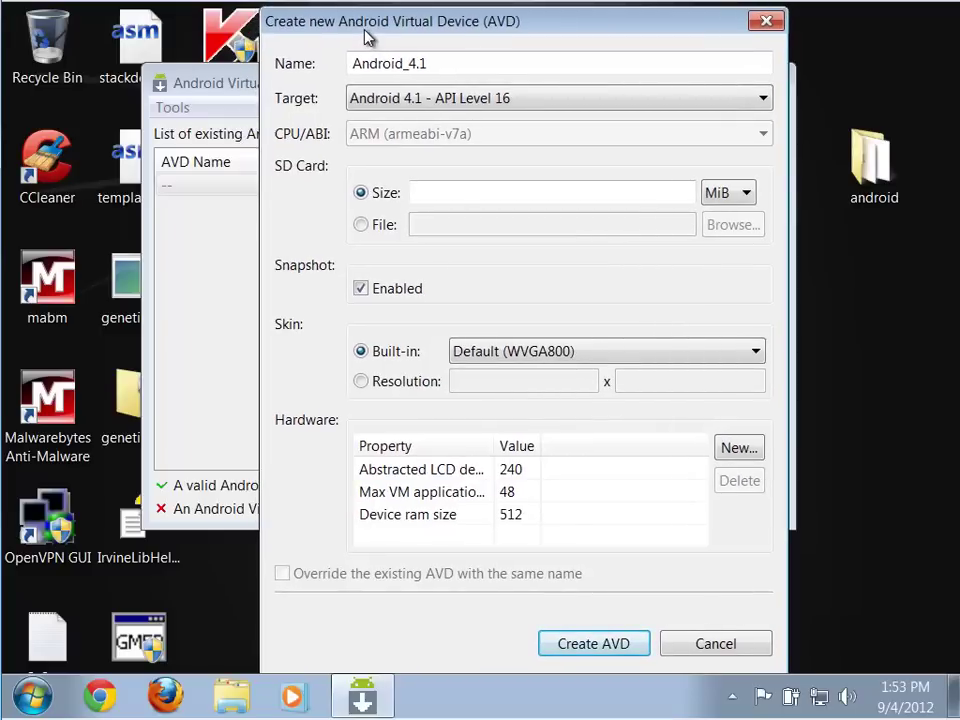
{"action": "left_click", "coordinate": [621, 645]}
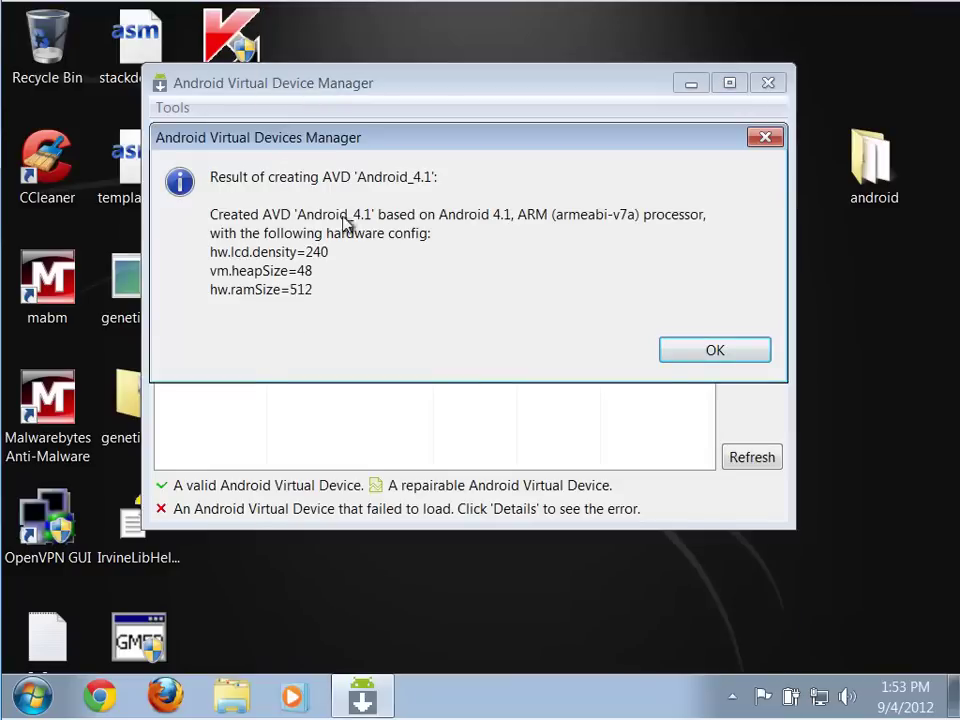
{"action": "left_click", "coordinate": [709, 356]}
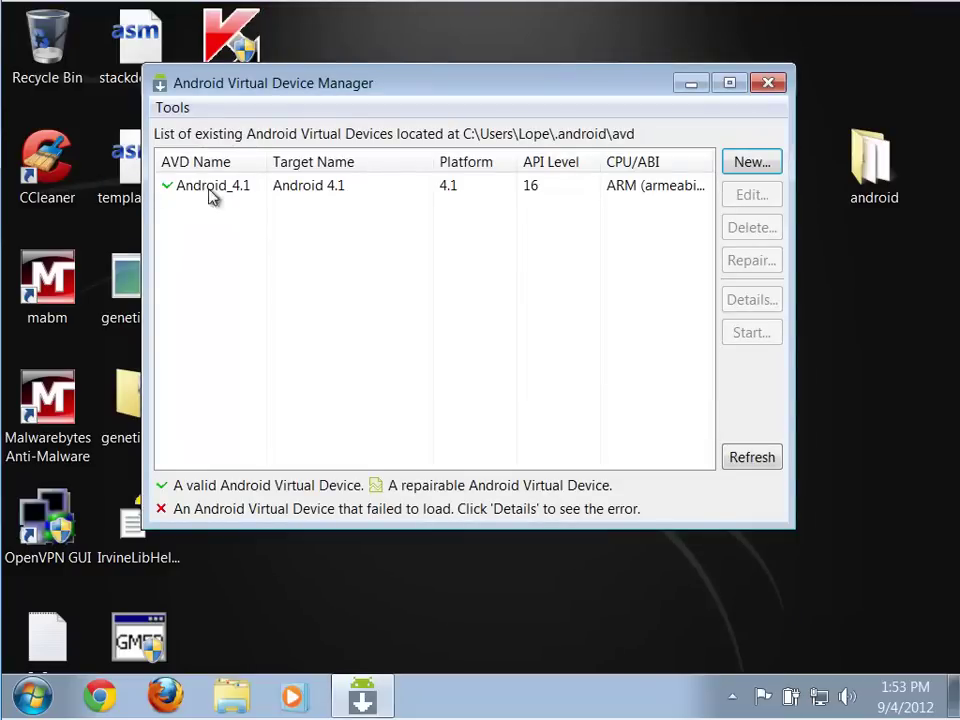
Start another new Android virtual device with Android 3.2 - API Level 13 as its target
{"action": "left_click", "coordinate": [752, 162]}
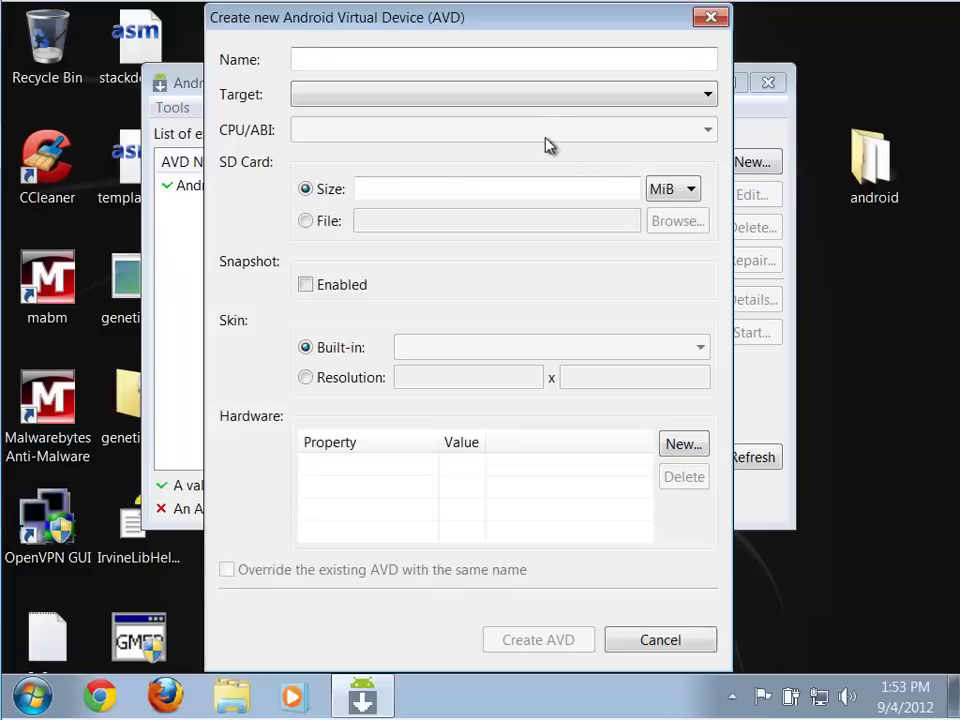
{"action": "left_click", "coordinate": [549, 99]}
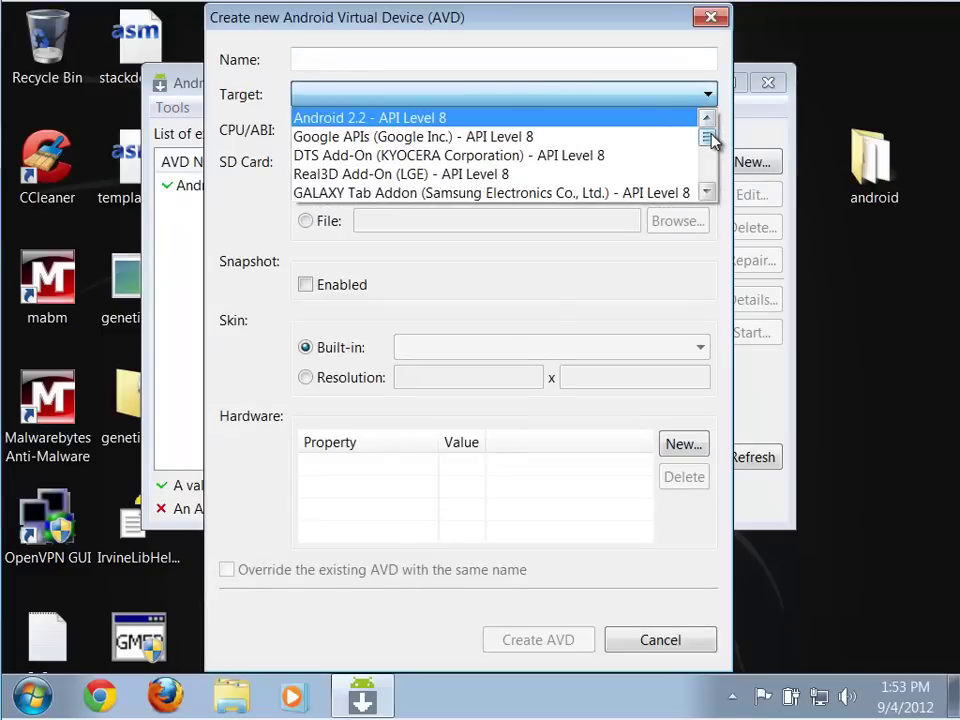
{"action": "left_click", "coordinate": [707, 193]}
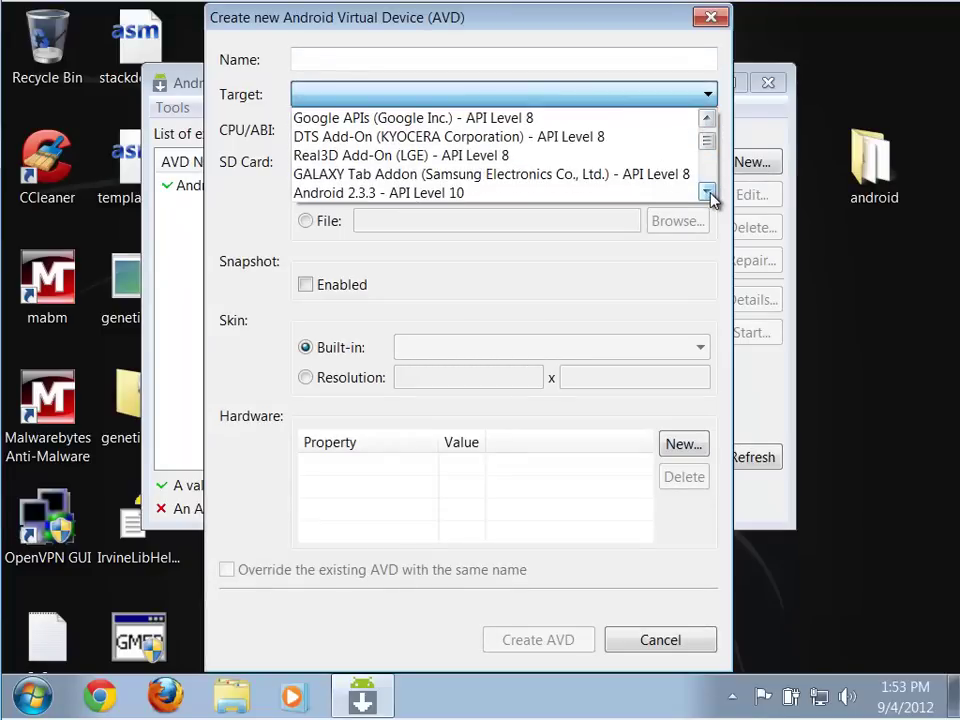
{"action": "left_click", "coordinate": [707, 193]}
{"action": "left_click", "coordinate": [707, 193]}
{"action": "left_click", "coordinate": [707, 193]}
{"action": "left_click", "coordinate": [707, 193]}
{"action": "left_click", "coordinate": [707, 193]}
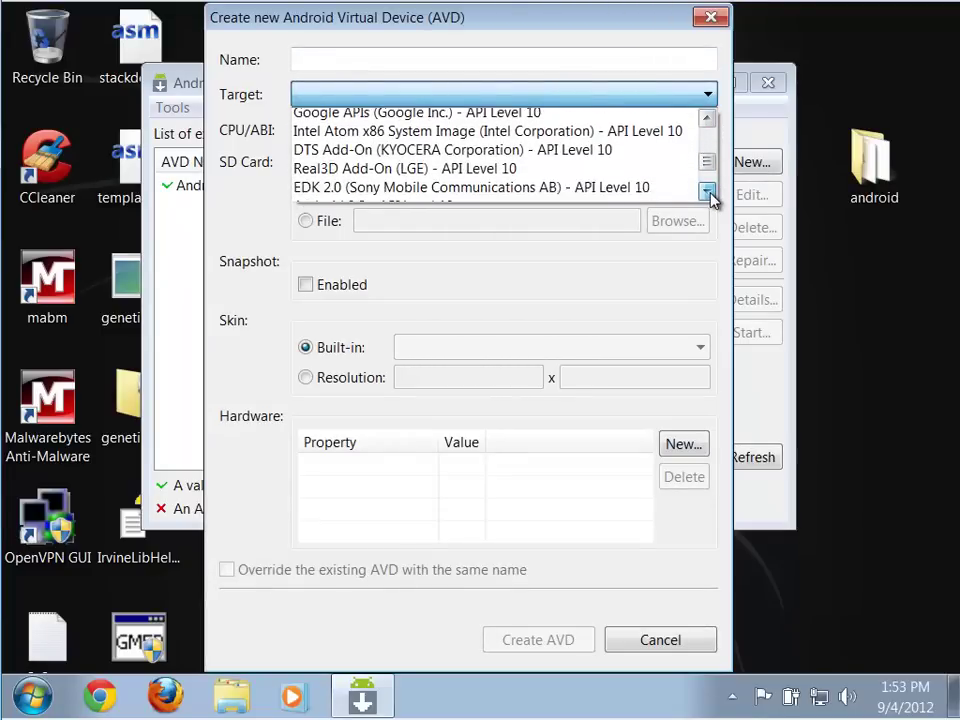
{"action": "left_click", "coordinate": [707, 193]}
{"action": "left_click", "coordinate": [707, 193]}
{"action": "left_click", "coordinate": [707, 193]}
{"action": "left_click", "coordinate": [707, 193]}
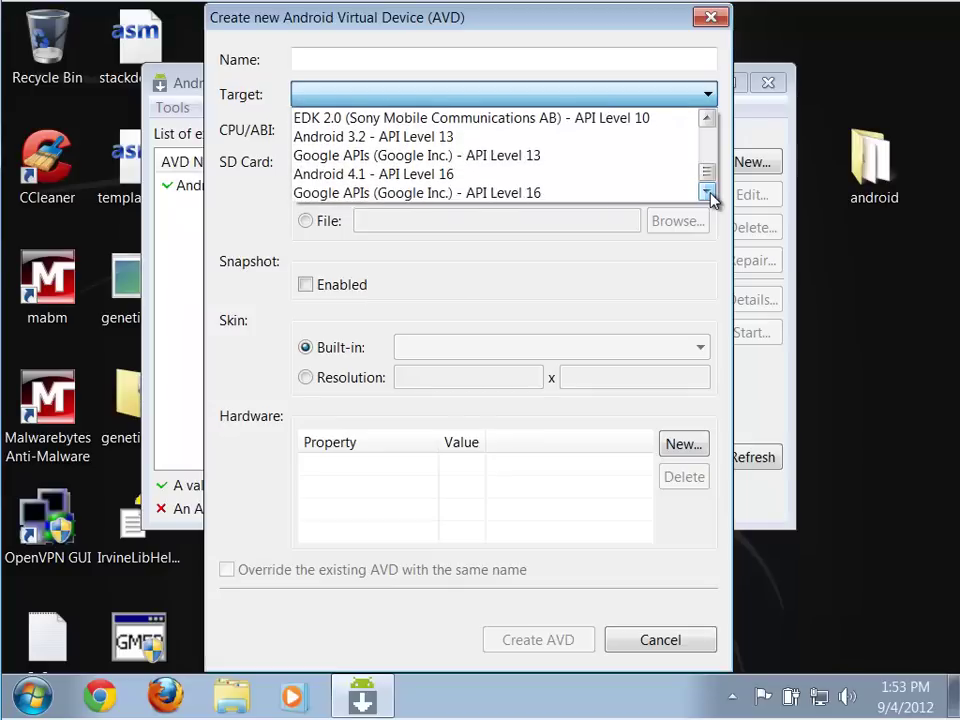
{"action": "left_click", "coordinate": [460, 138]}
Name the virtual device Android_3.2, enable its snapshot and create it, acknowledging the result message
{"action": "left_click", "coordinate": [387, 56]}
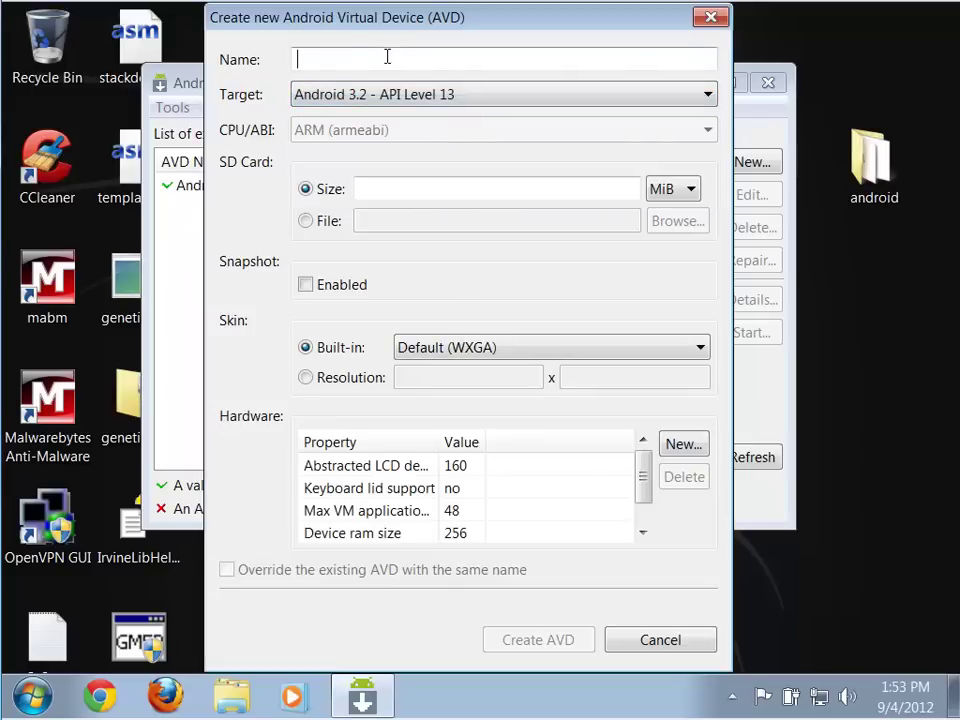
{"action": "type", "text": "Android_"}
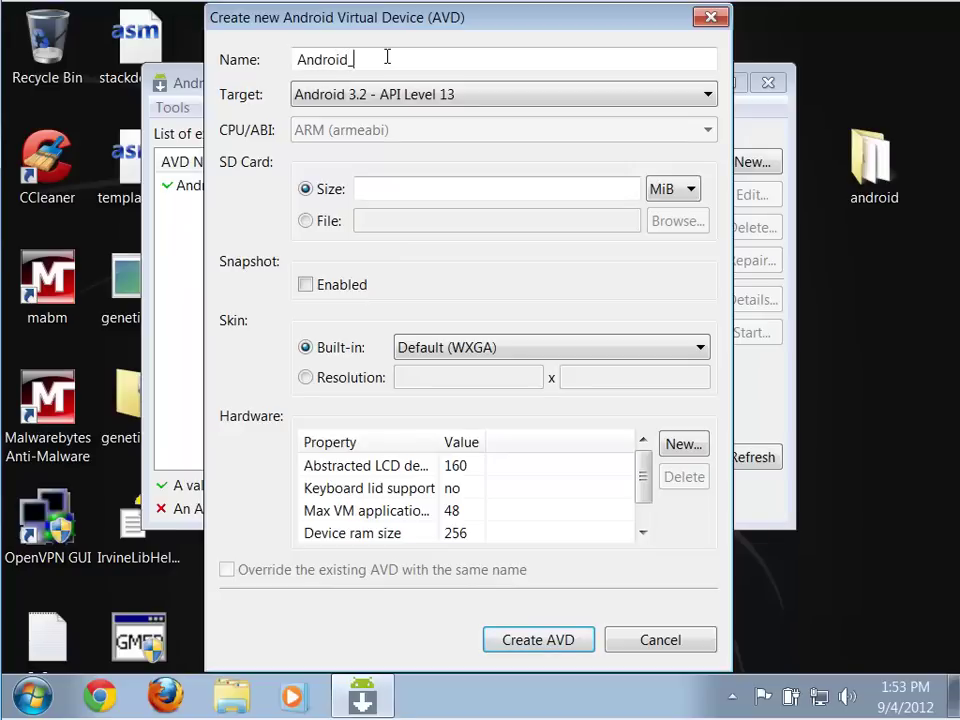
{"action": "type", "text": "3.2"}
{"action": "left_click", "coordinate": [306, 285]}
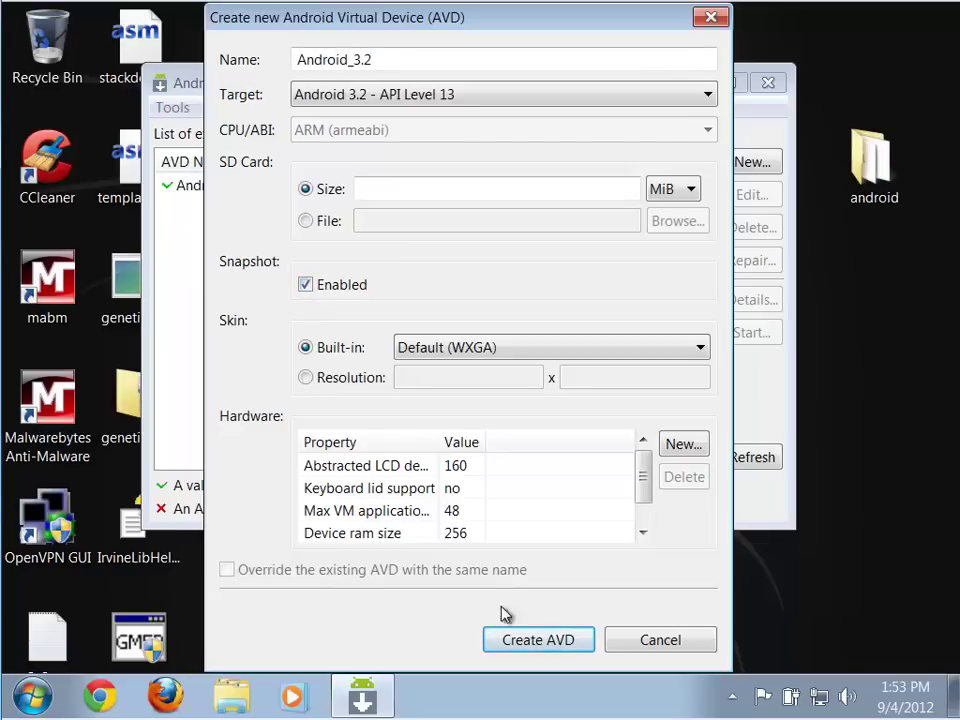
{"action": "left_click", "coordinate": [555, 648]}
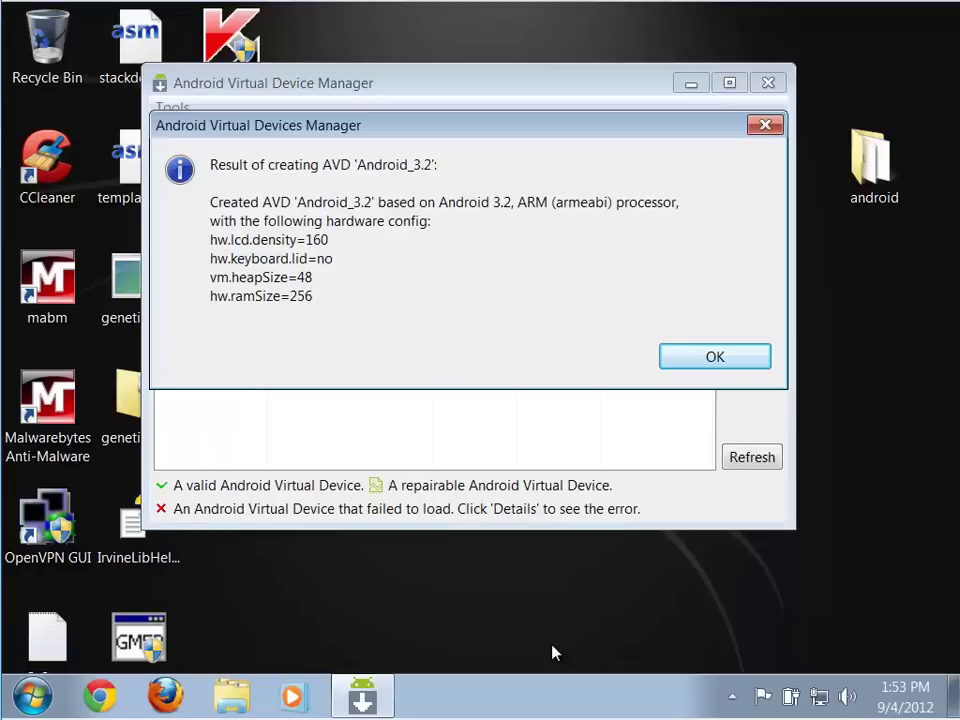
{"action": "left_click", "coordinate": [723, 360]}
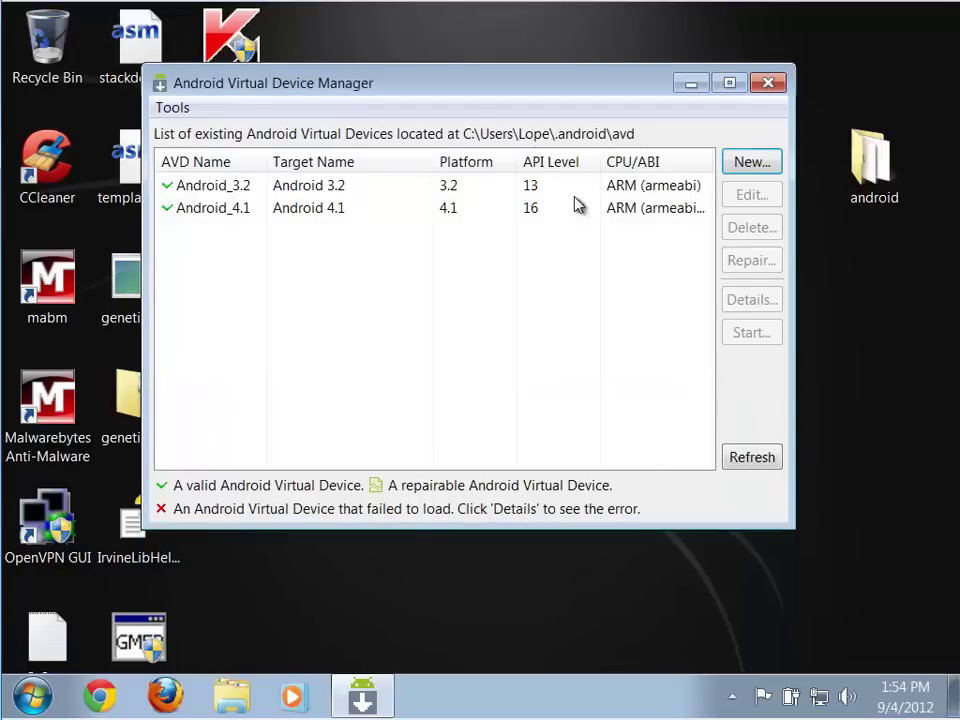
Start a third new Android virtual device with Android 2.3.3 - API Level 10 as its target
{"action": "left_click", "coordinate": [754, 168]}
{"action": "left_click", "coordinate": [540, 97]}
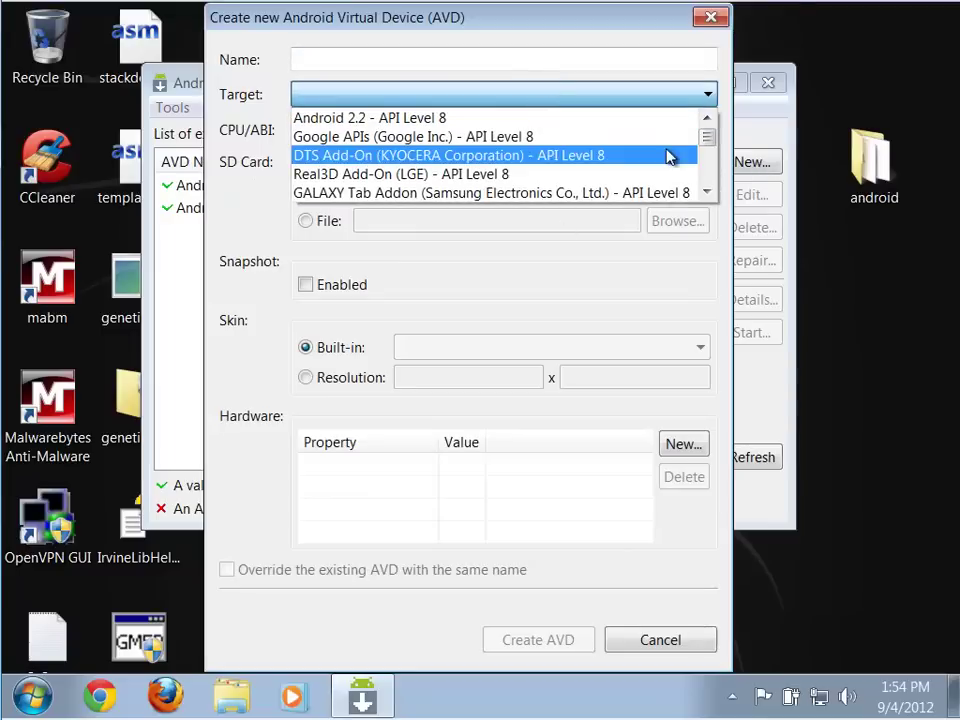
{"action": "left_click", "coordinate": [711, 195]}
{"action": "left_click", "coordinate": [711, 195]}
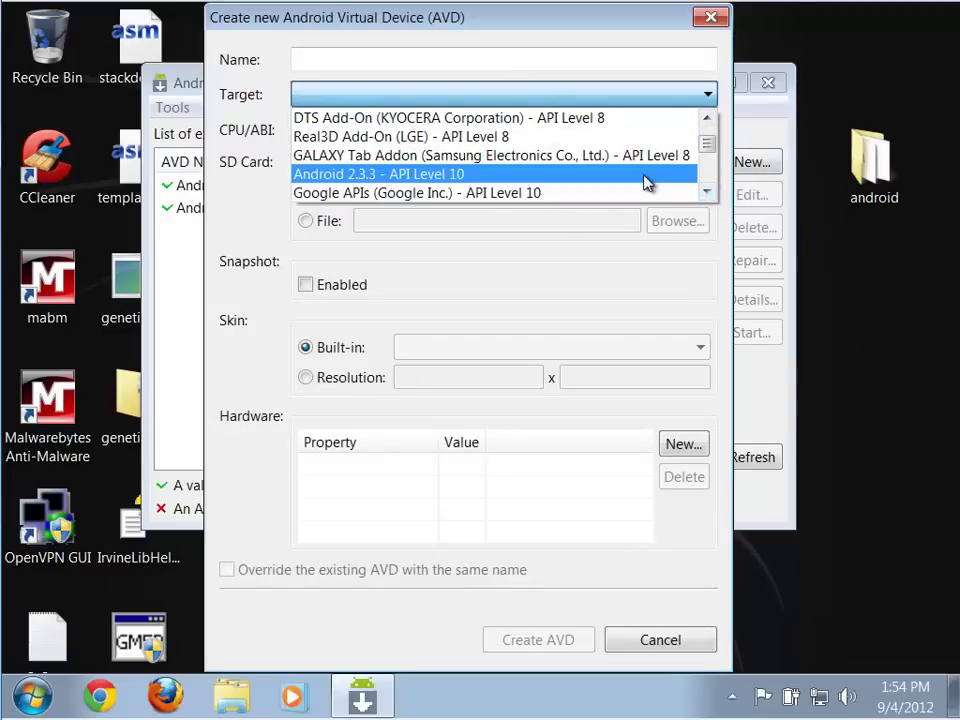
{"action": "left_click", "coordinate": [647, 177]}
Name the virtual device Android_2_3_3, enable its snapshot and create it, acknowledging the result message
{"action": "left_click", "coordinate": [388, 62]}
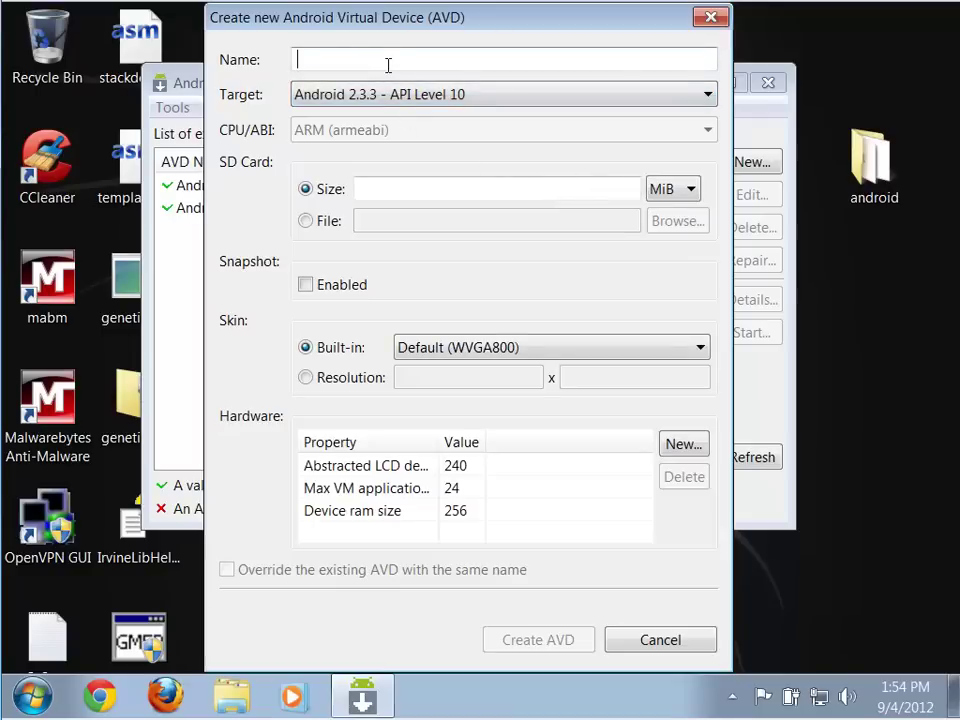
{"action": "type", "text": "Android"}
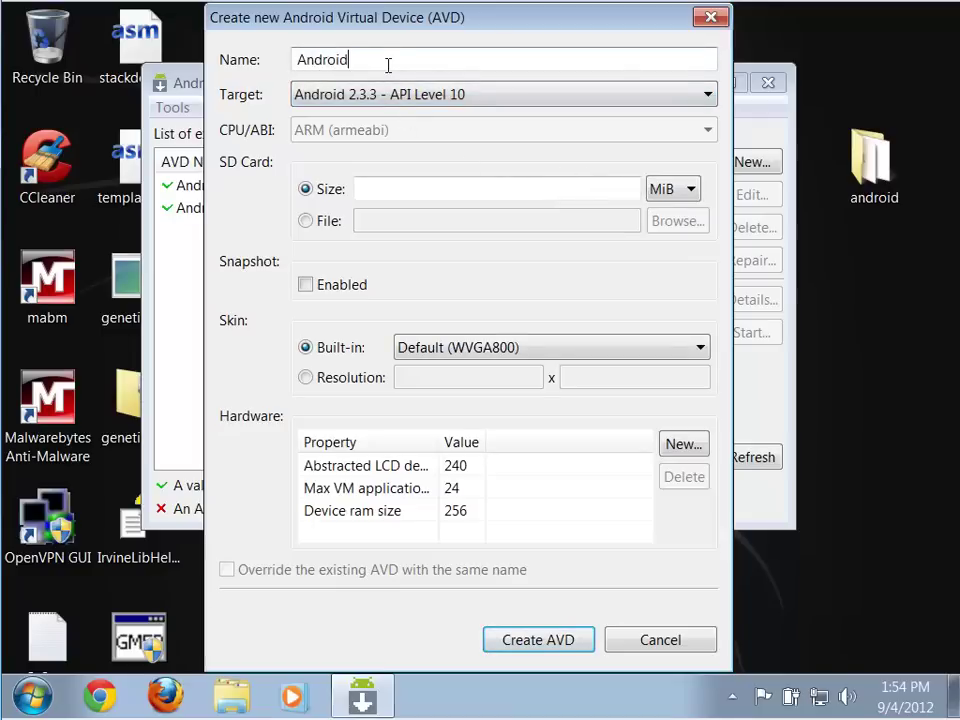
{"action": "type", "text": "_2_3_3"}
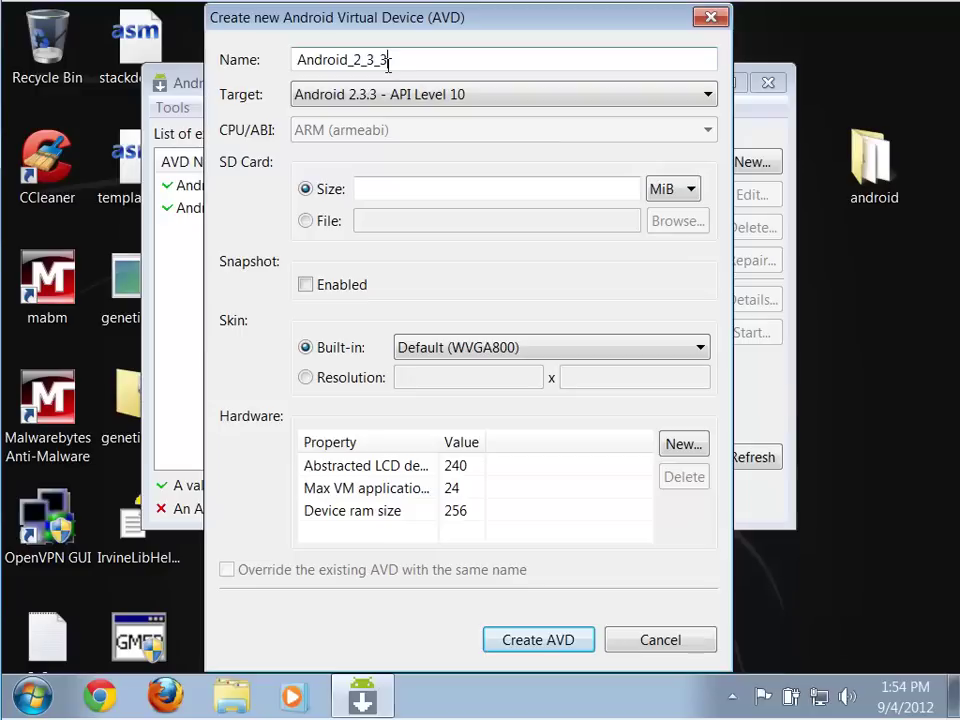
{"action": "left_click", "coordinate": [306, 285]}
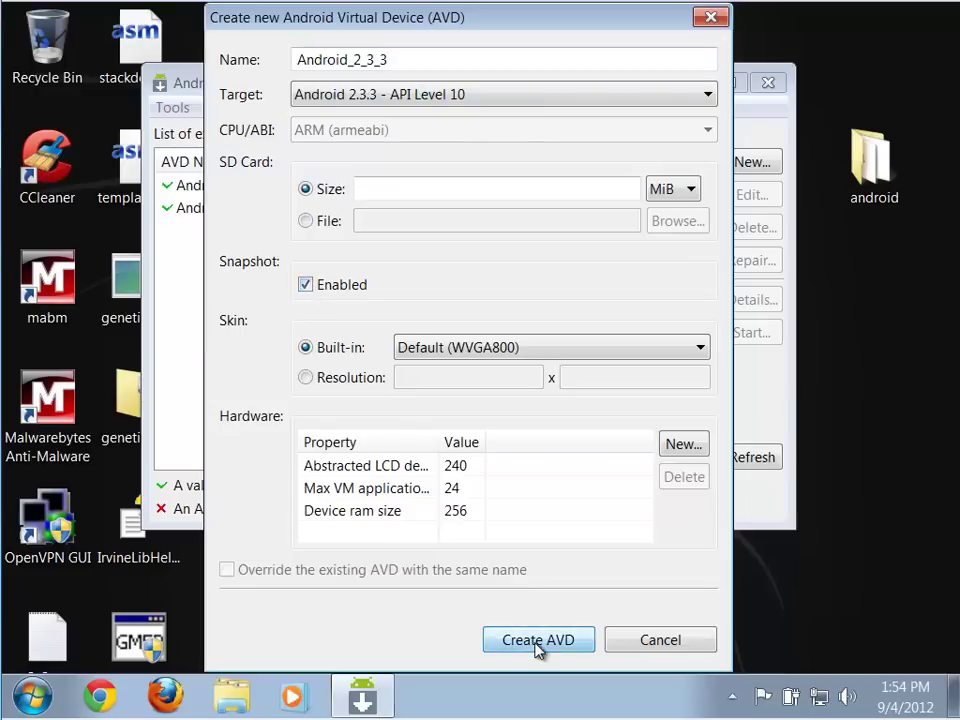
{"action": "left_click", "coordinate": [537, 641]}
{"action": "left_click", "coordinate": [705, 357]}
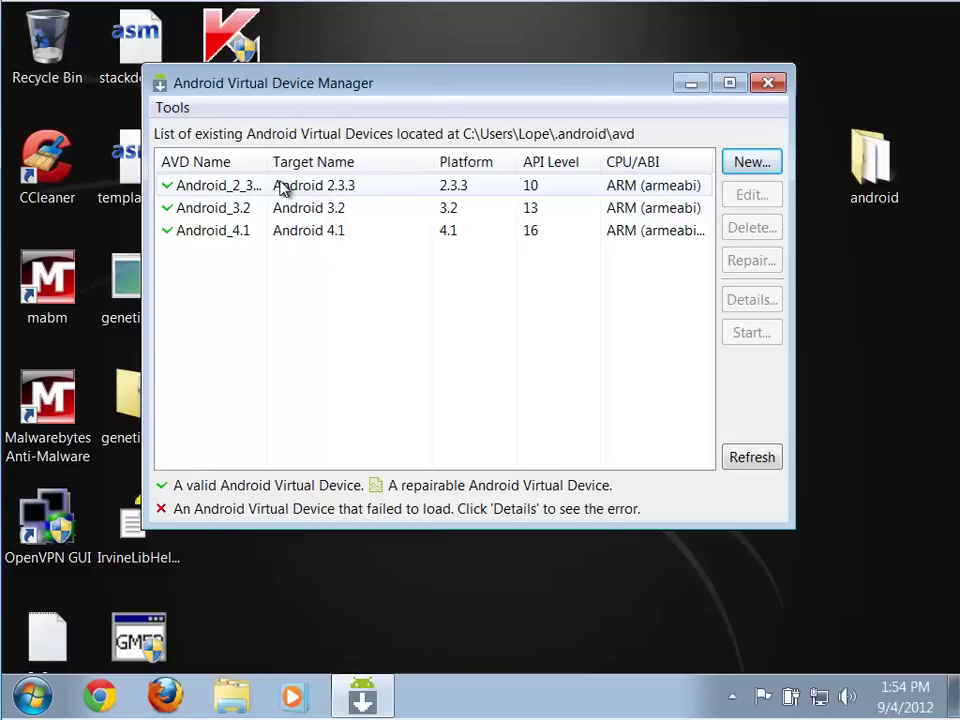
Close the Android Virtual Device Manager and launch Eclipse, allowing it to run and accepting the proposed workspace folder
{"action": "left_click", "coordinate": [767, 84]}
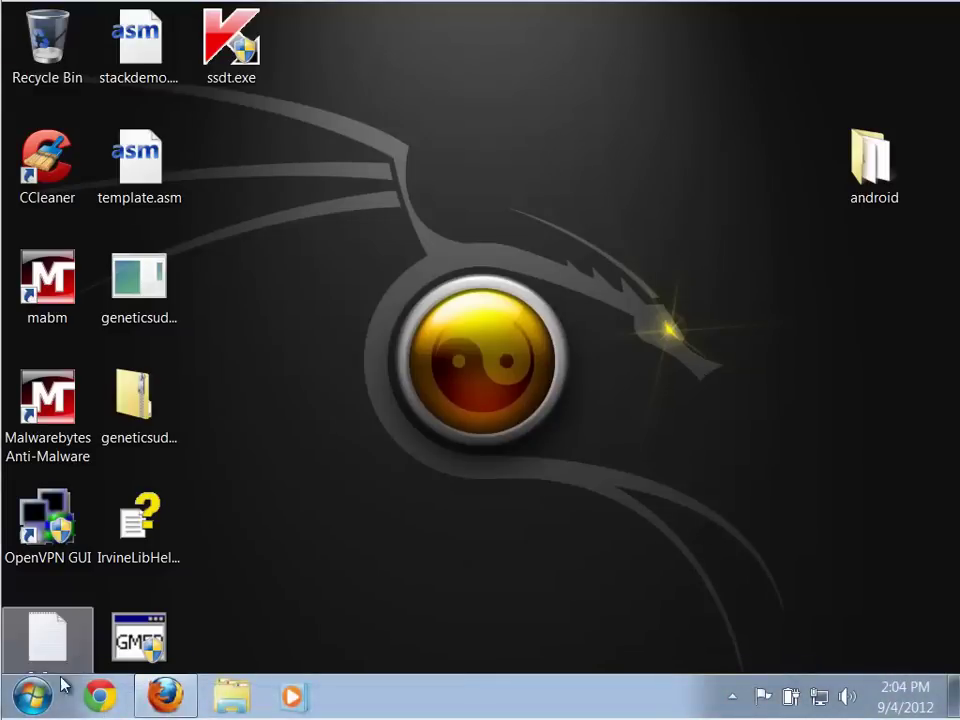
{"action": "left_click", "coordinate": [33, 697]}
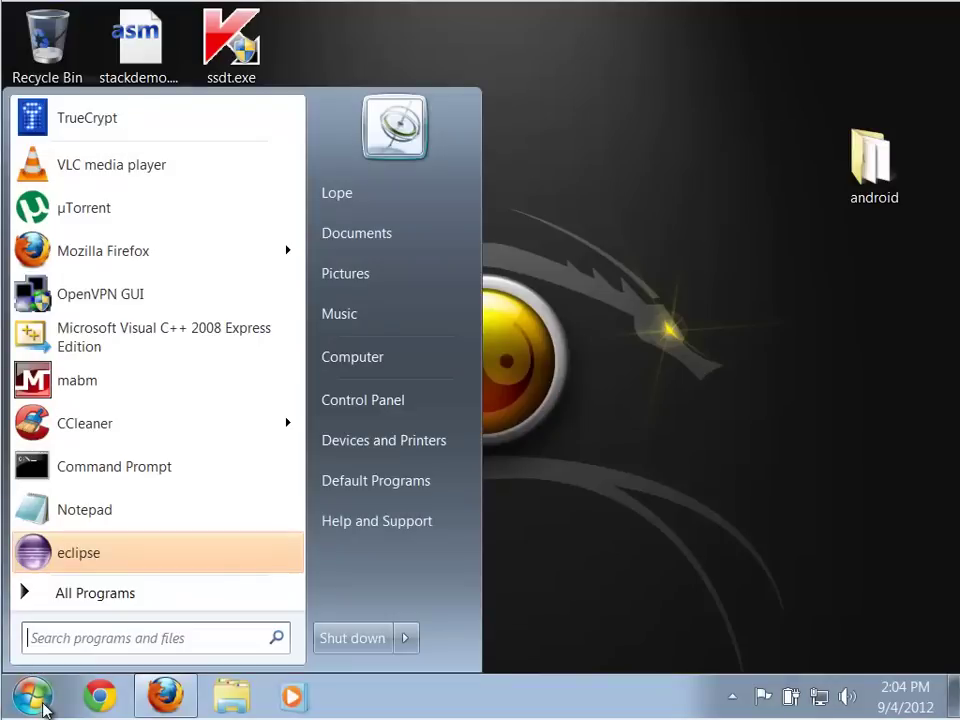
{"action": "left_click", "coordinate": [60, 556]}
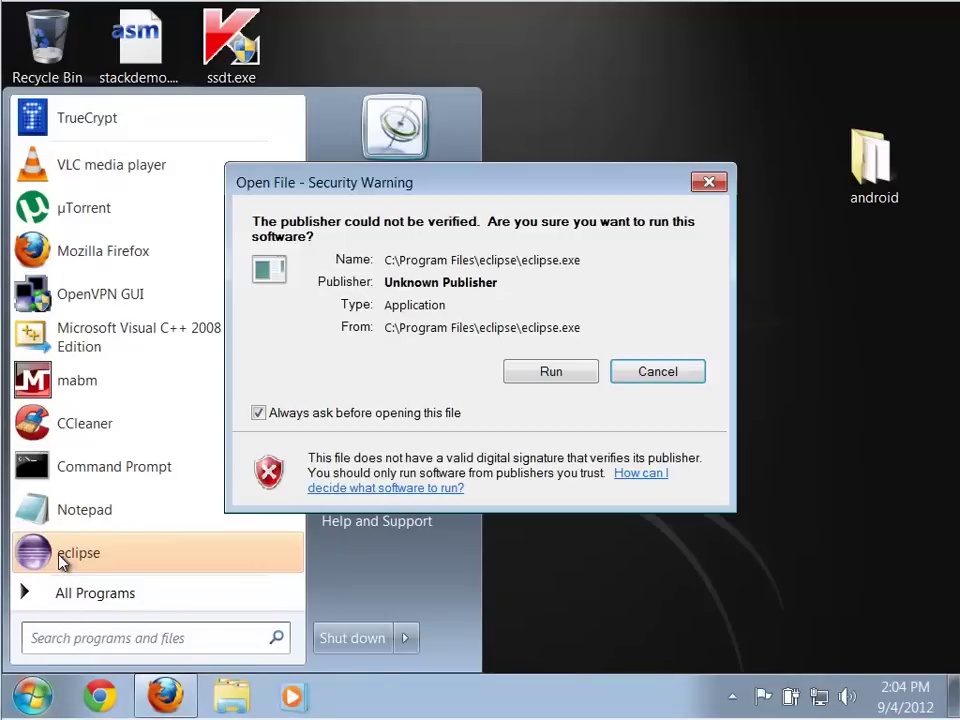
{"action": "left_click", "coordinate": [551, 372]}
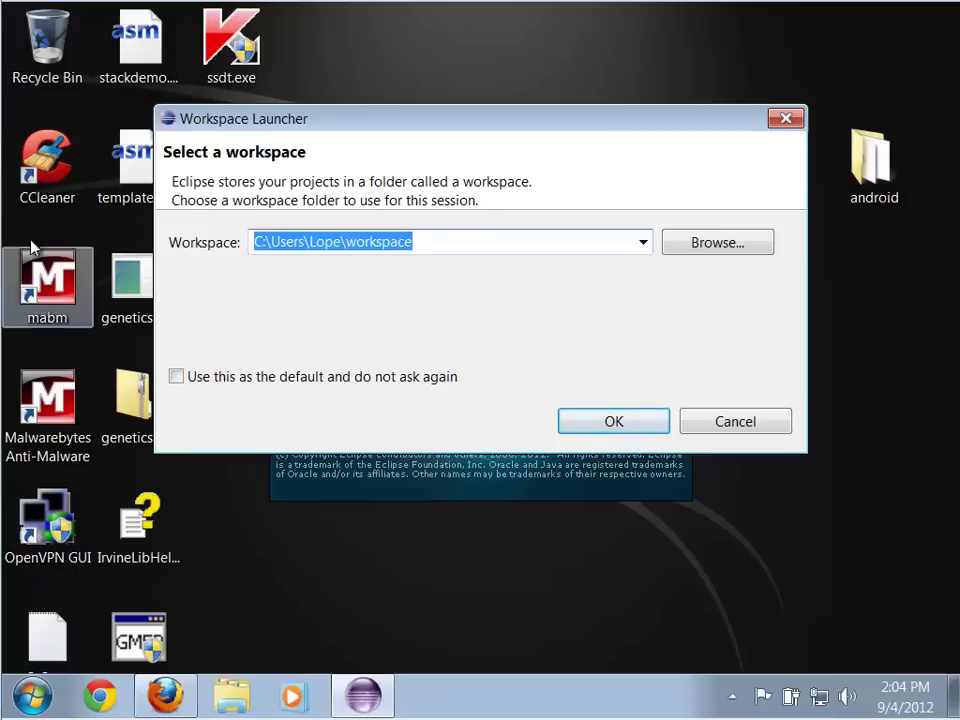
{"action": "left_click", "coordinate": [604, 422]}
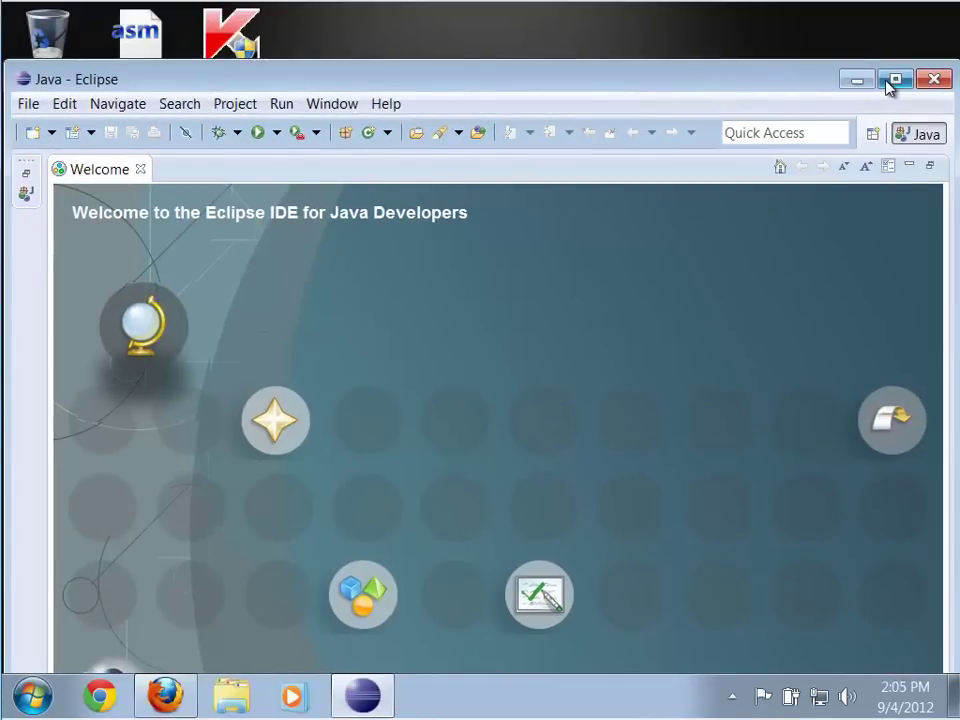
Maximize the Eclipse window, leave the Welcome page for the workbench, and make the Problems area taller
{"action": "left_click", "coordinate": [889, 87]}
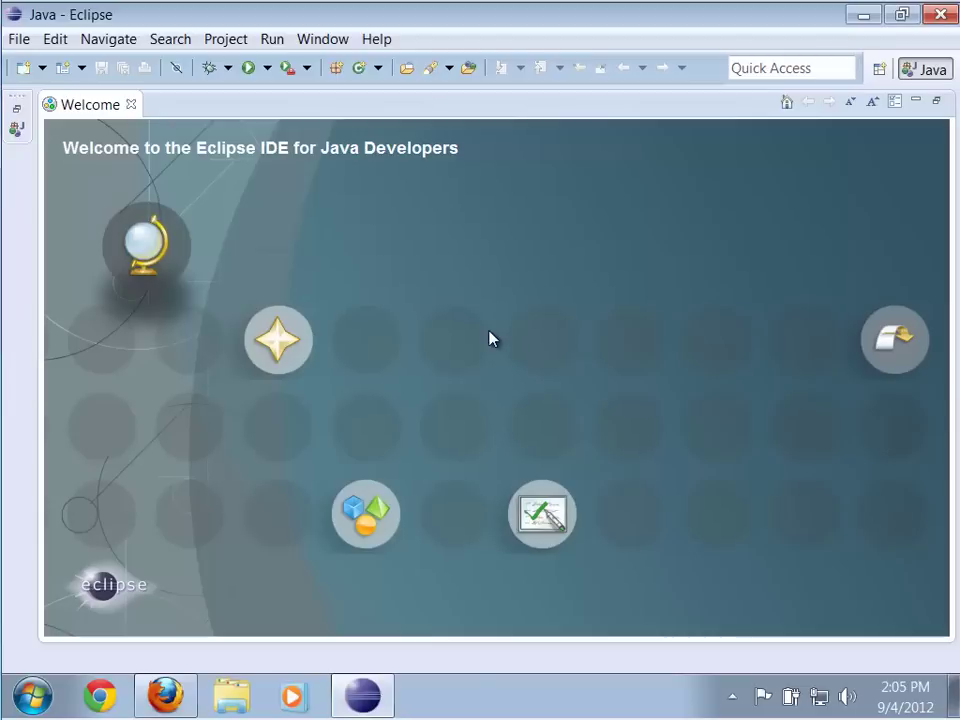
{"action": "left_click", "coordinate": [912, 355]}
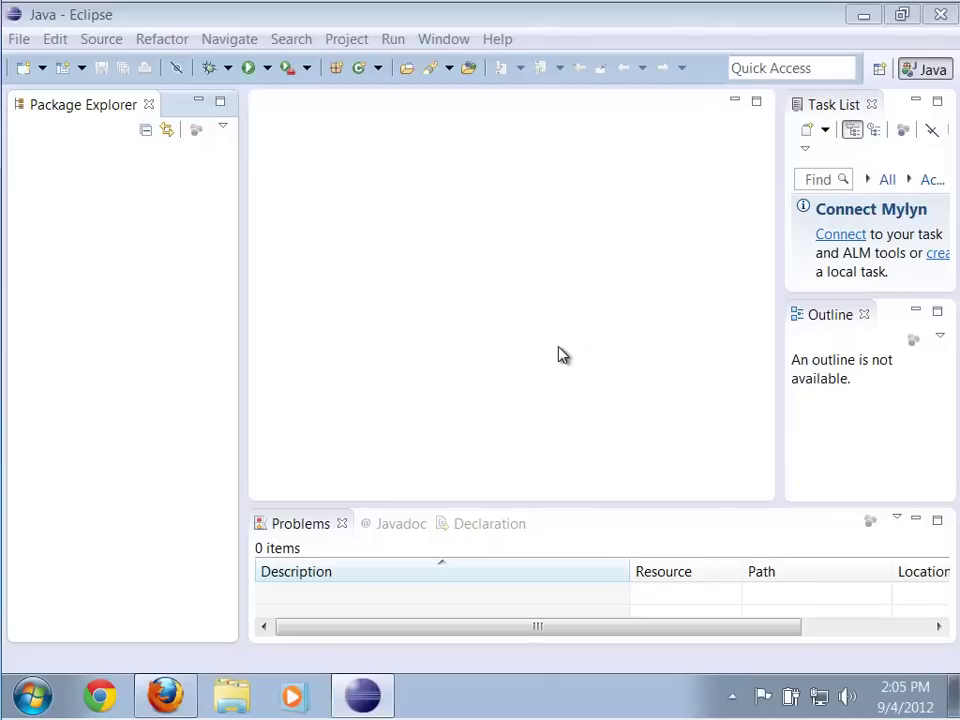
{"action": "left_click_drag", "start_coordinate": [626, 506], "coordinate": [628, 463]}
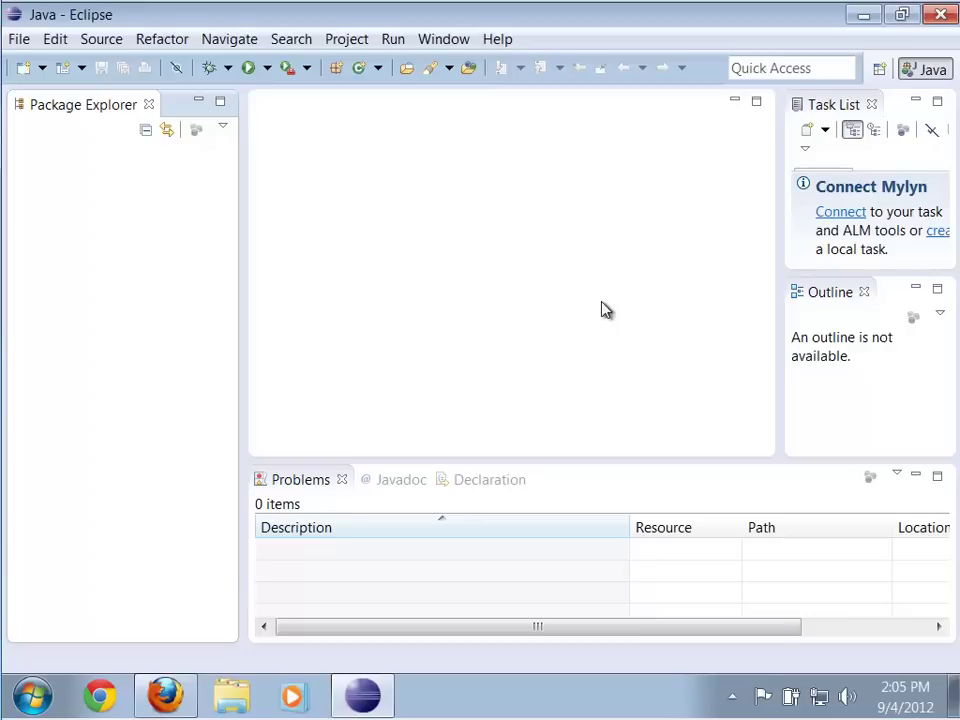
Begin installing new software in Eclipse by adding a repository named ADT
{"action": "left_click", "coordinate": [497, 42]}
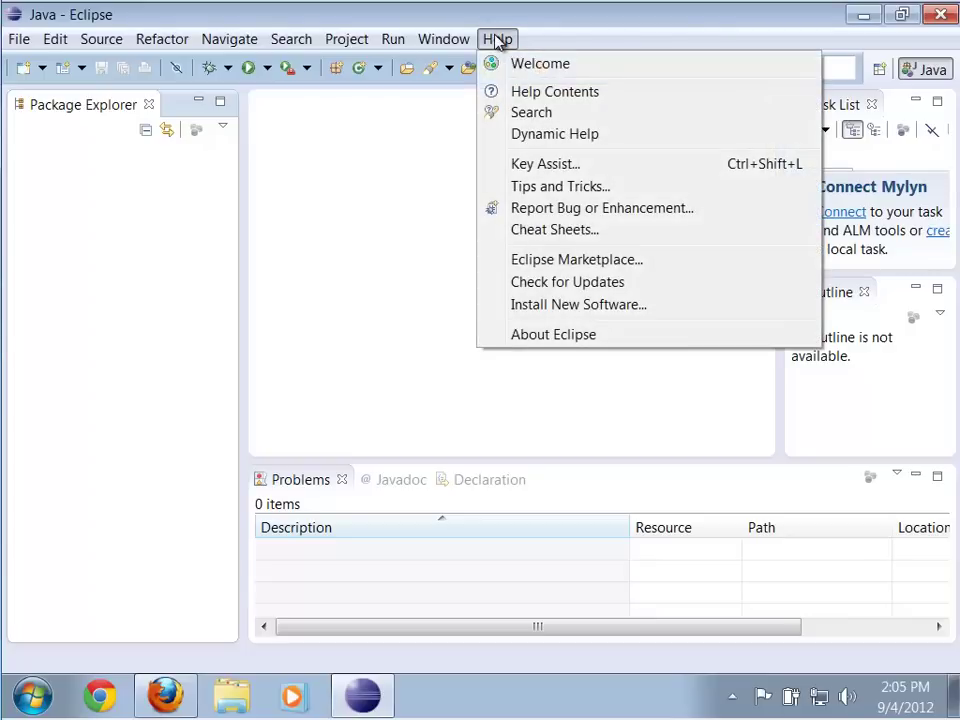
{"action": "left_click", "coordinate": [537, 305]}
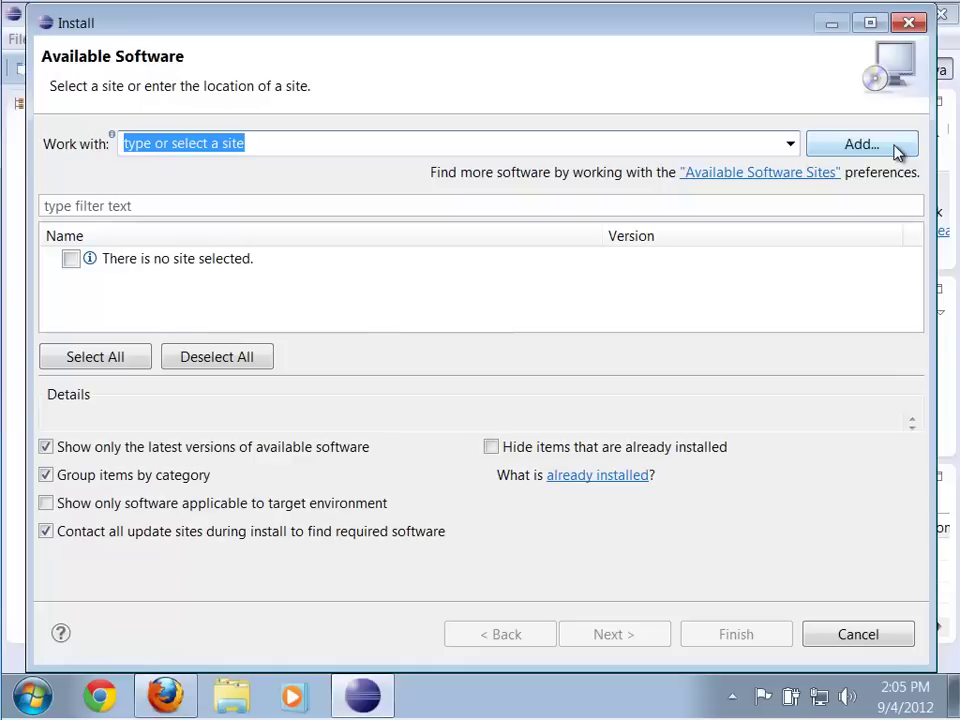
{"action": "left_click", "coordinate": [860, 144]}
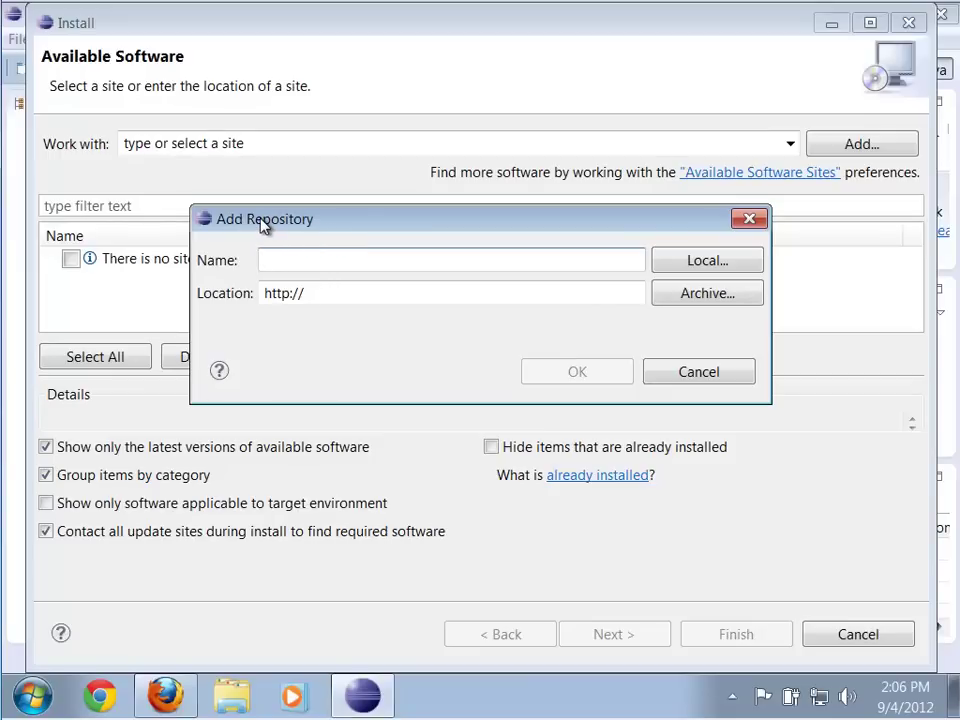
{"action": "type", "text": "ADT"}
Switch to Firefox and copy the Eclipse plugin repository URL from the end of the Android SDK Installation page
{"action": "left_click", "coordinate": [168, 695]}
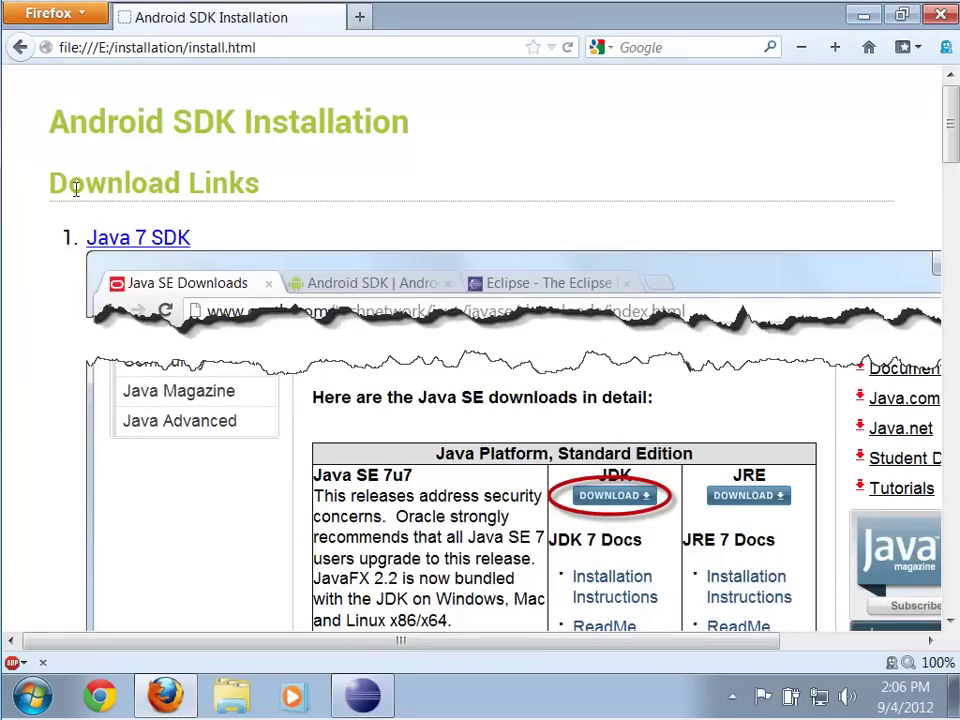
{"action": "left_click_drag", "start_coordinate": [953, 156], "coordinate": [921, 611]}
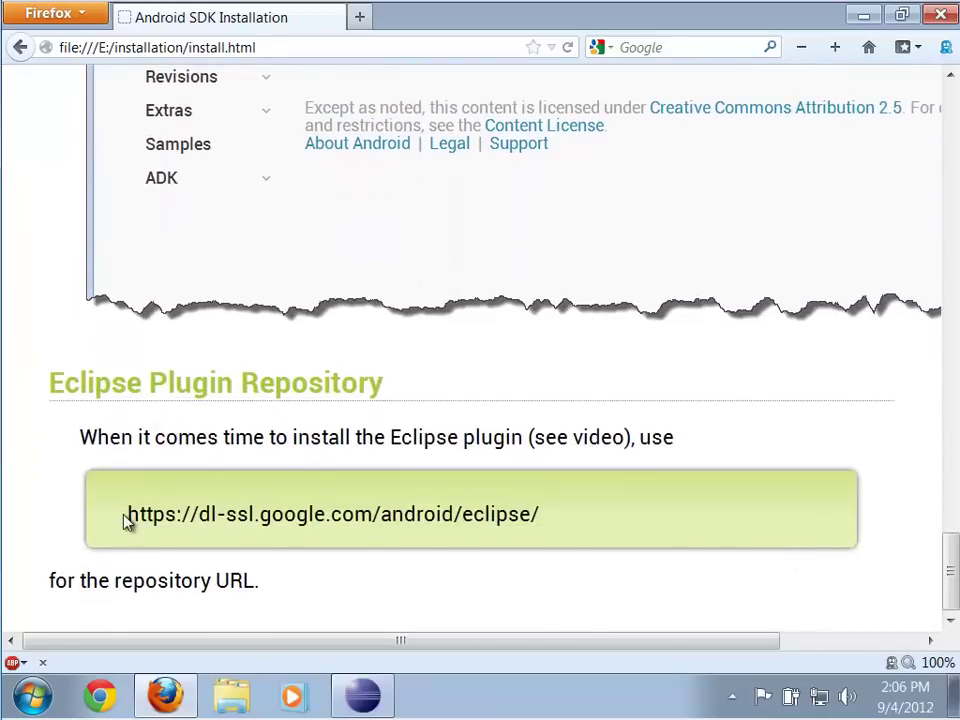
{"action": "left_click_drag", "start_coordinate": [130, 520], "coordinate": [546, 533]}
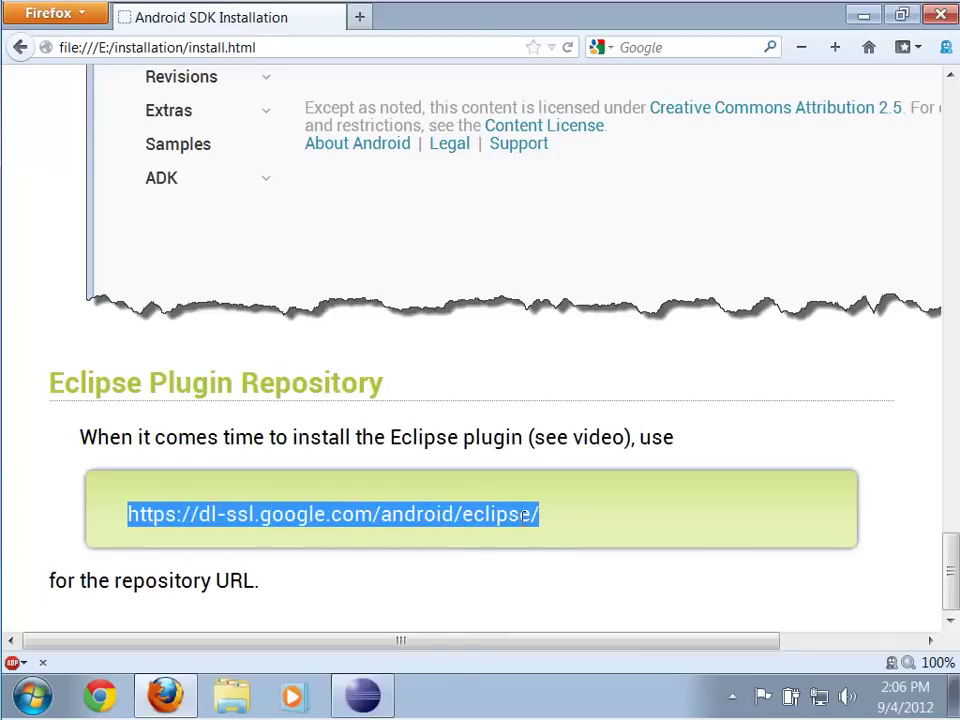
{"action": "right_click", "coordinate": [522, 514]}
{"action": "left_click", "coordinate": [584, 381]}
{"action": "left_click", "coordinate": [364, 694]}
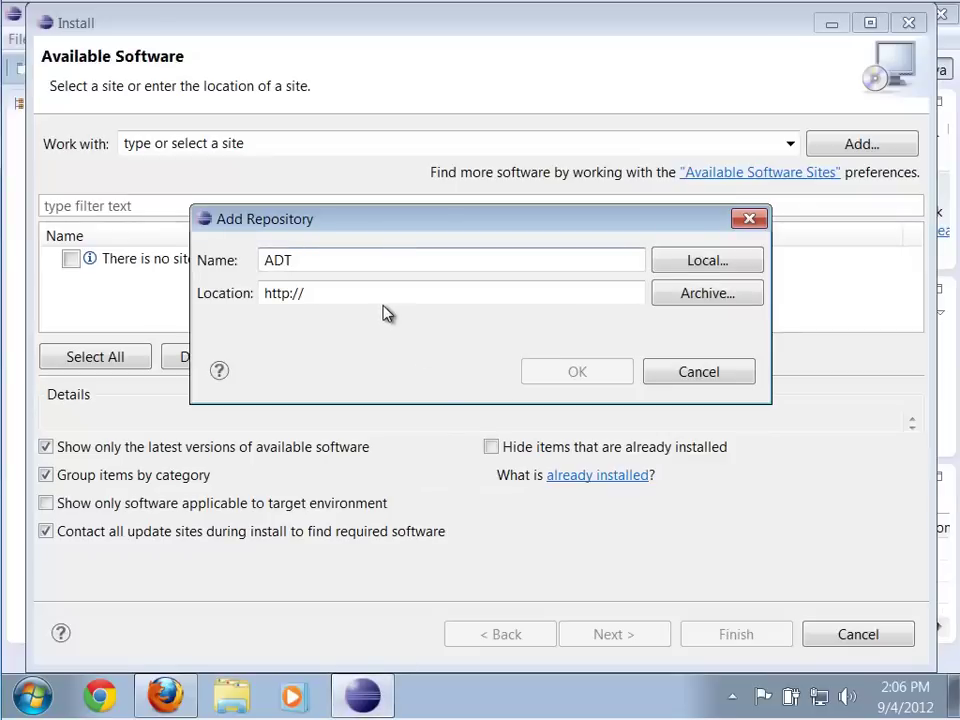
{"action": "left_click_drag", "start_coordinate": [386, 291], "coordinate": [216, 296]}
{"action": "right_click", "coordinate": [339, 296]}
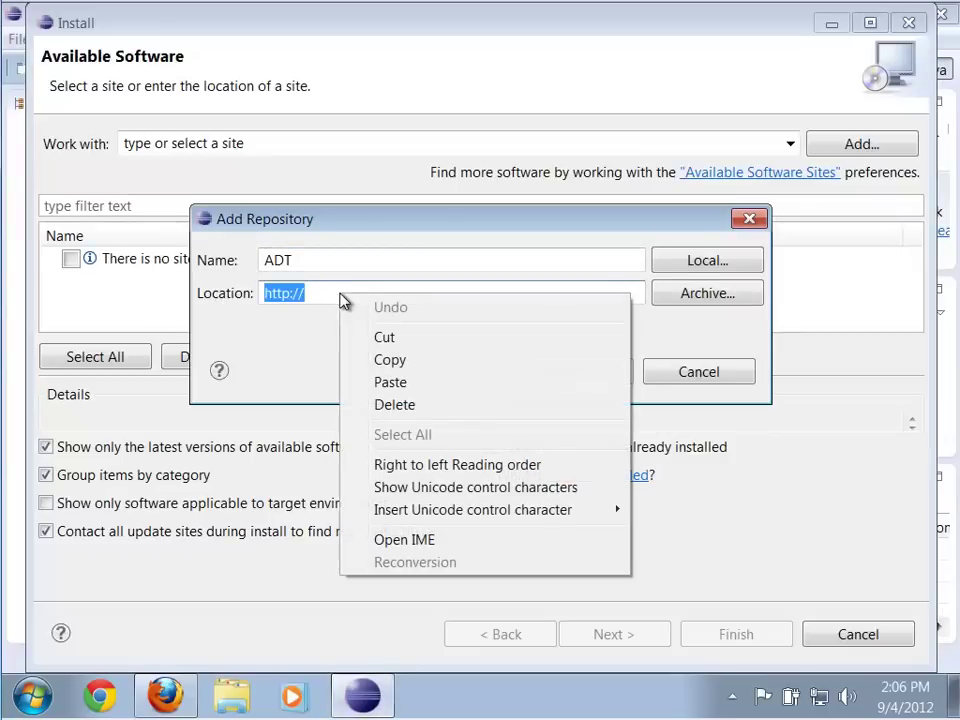
{"action": "left_click", "coordinate": [383, 385]}
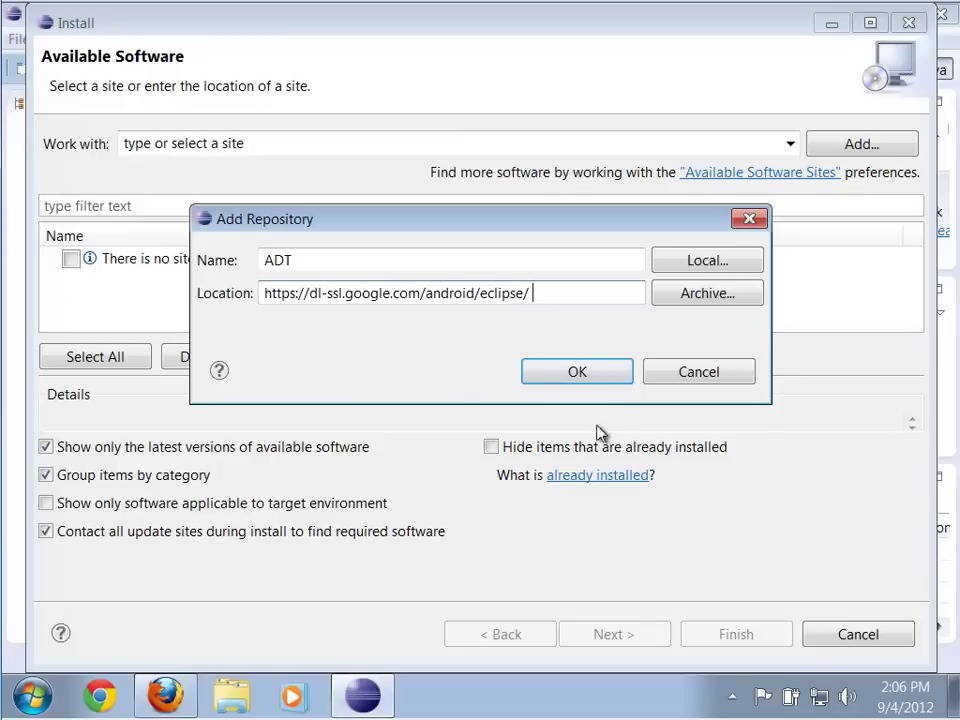
{"action": "left_click", "coordinate": [557, 381]}
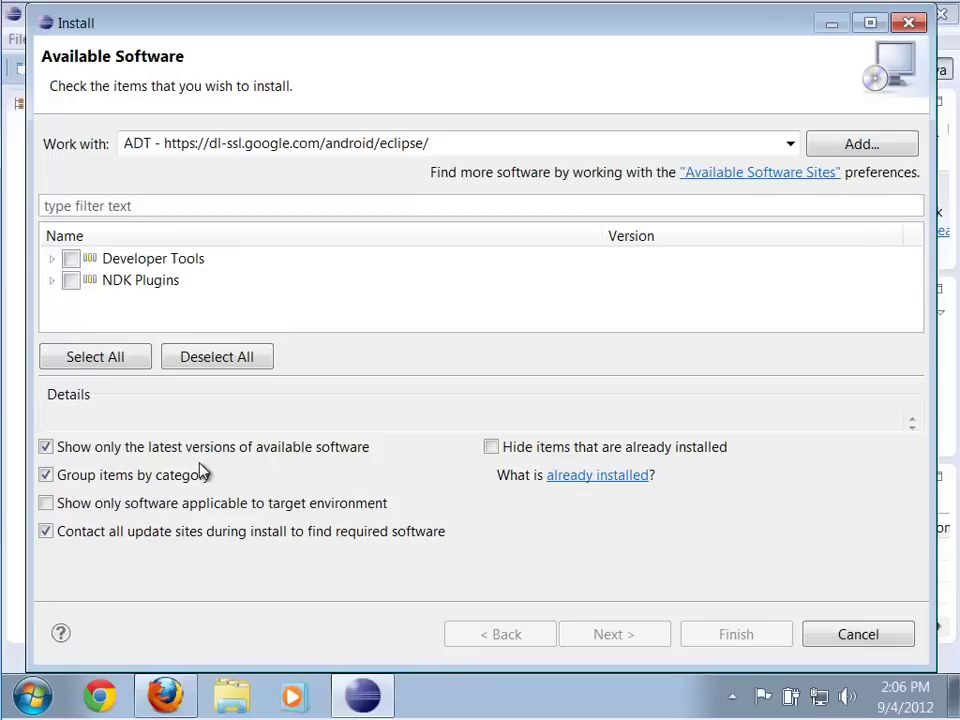
Select Developer Tools from the ADT repository, accept the license agreements, and start the installation
{"action": "left_click", "coordinate": [71, 259]}
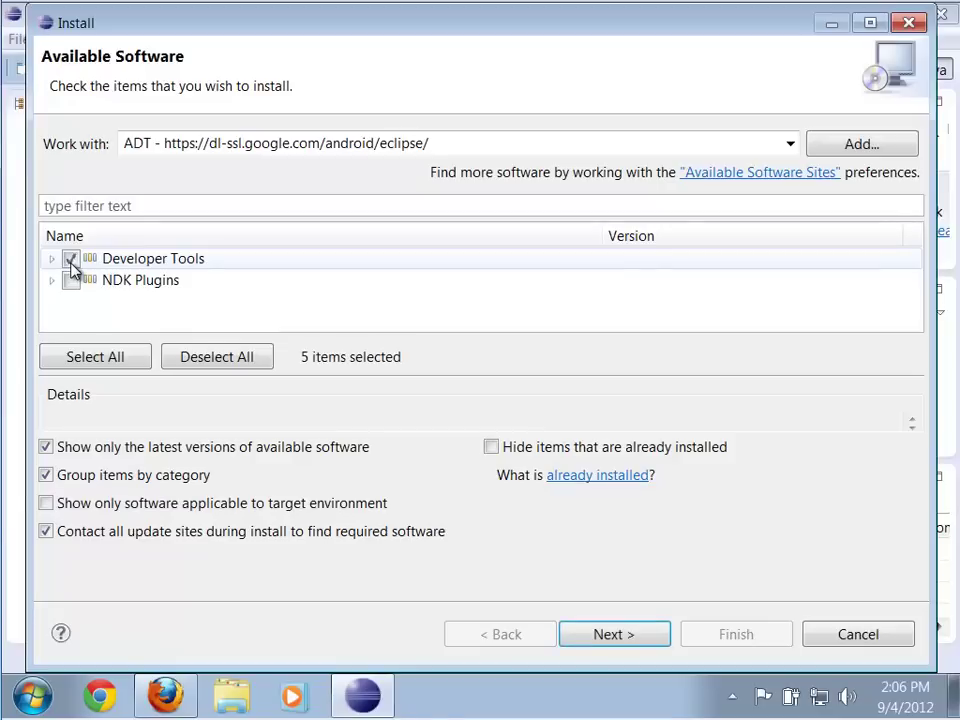
{"action": "left_click", "coordinate": [603, 636]}
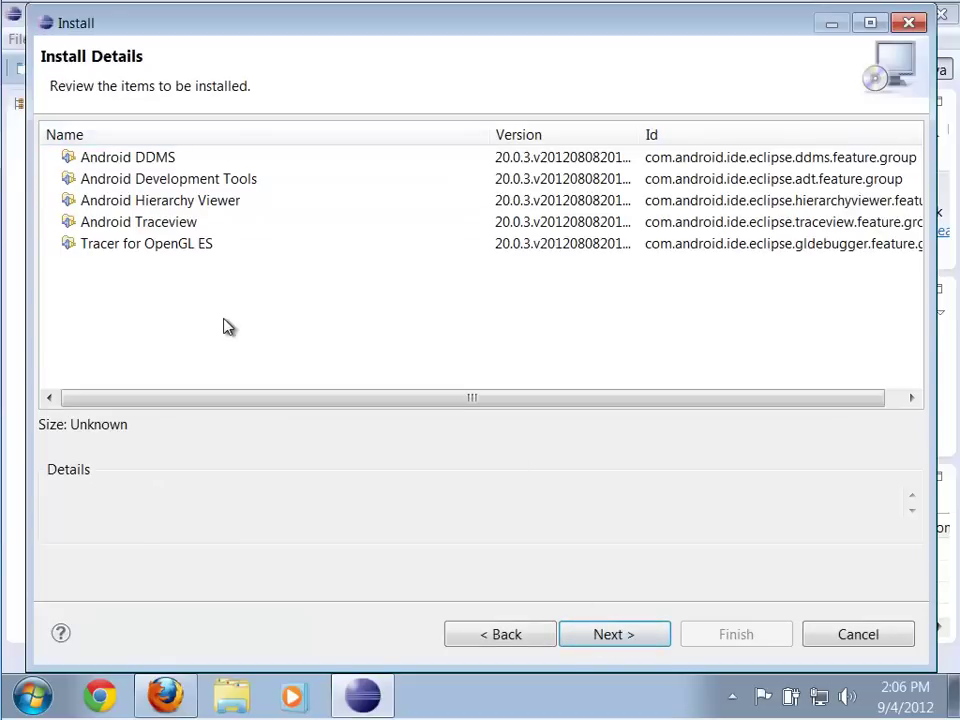
{"action": "left_click", "coordinate": [635, 641]}
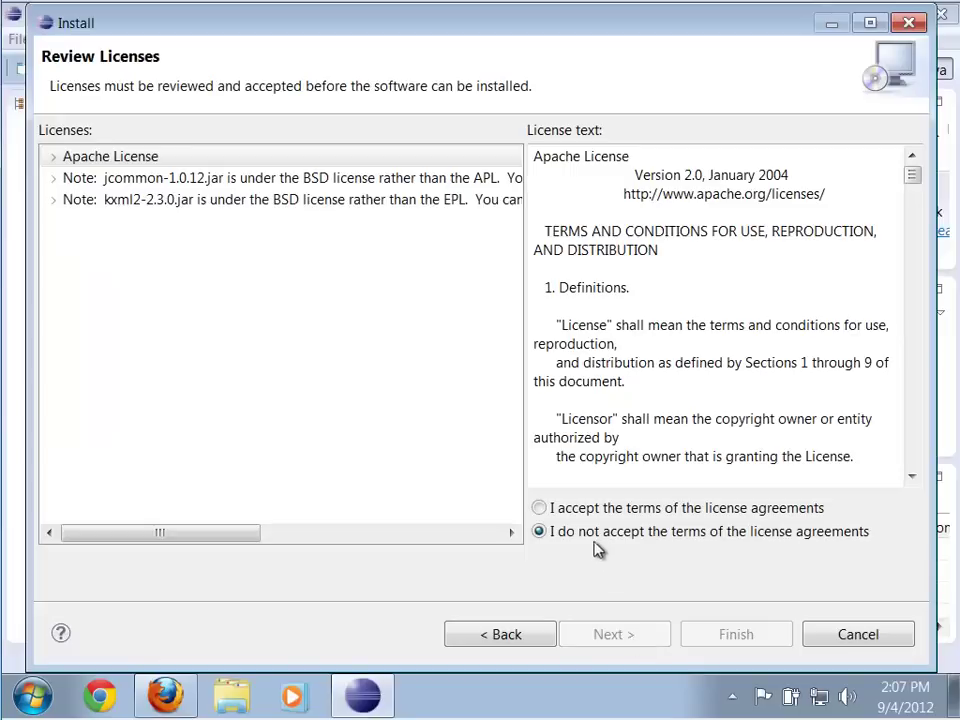
{"action": "left_click", "coordinate": [578, 510]}
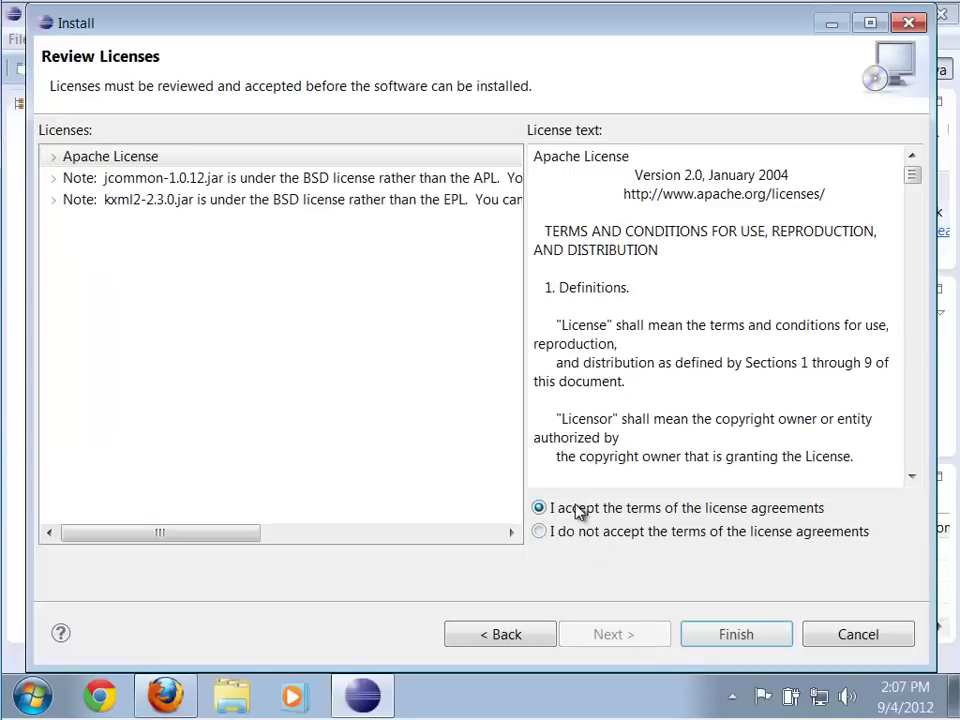
{"action": "left_click", "coordinate": [735, 636]}
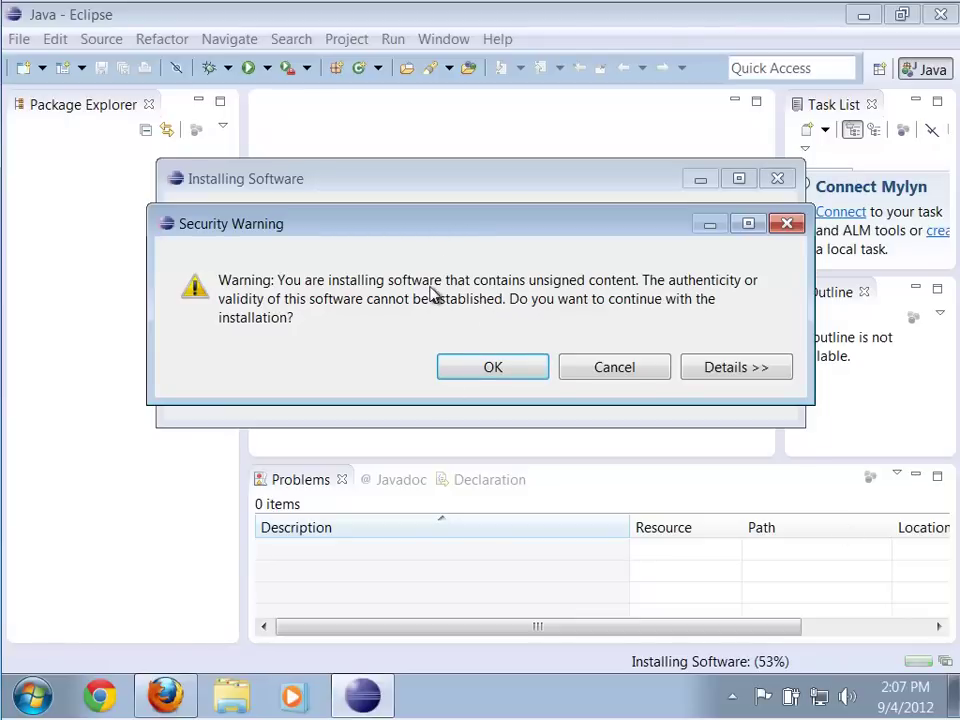
Allow the unsigned content to install, restart Eclipse, and reopen it with the default workspace folder
{"action": "left_click", "coordinate": [494, 368]}
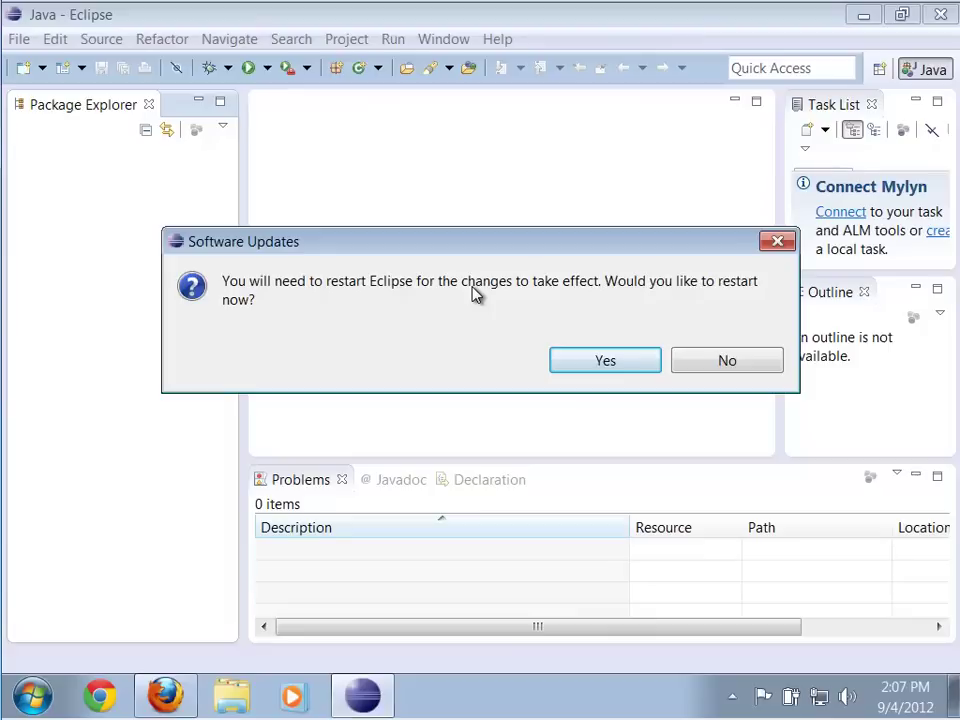
{"action": "left_click", "coordinate": [604, 362]}
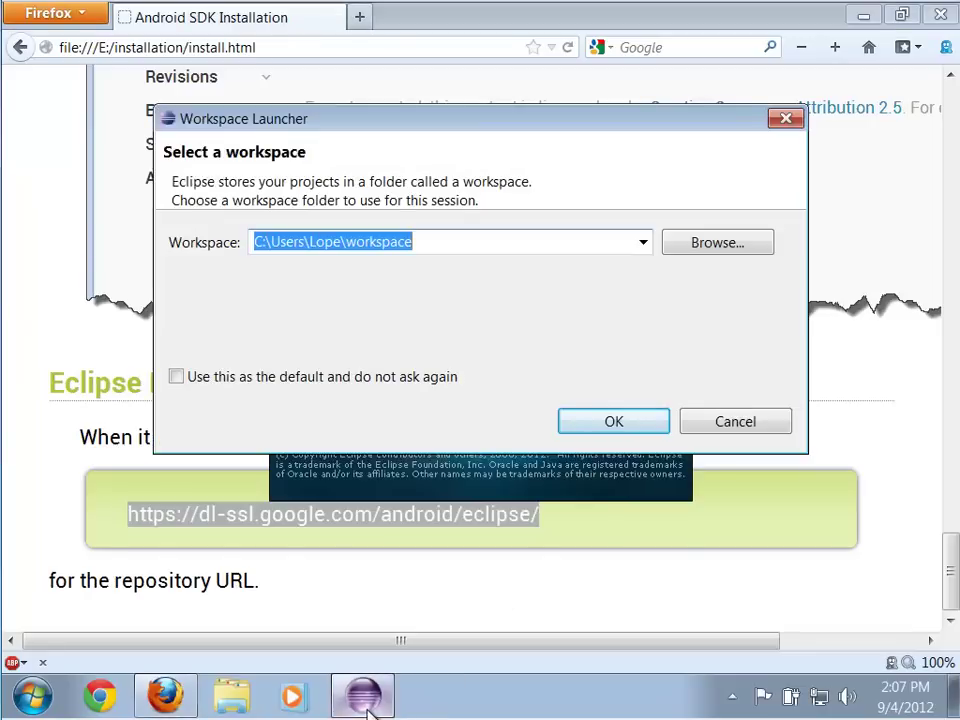
{"action": "left_click", "coordinate": [624, 424]}
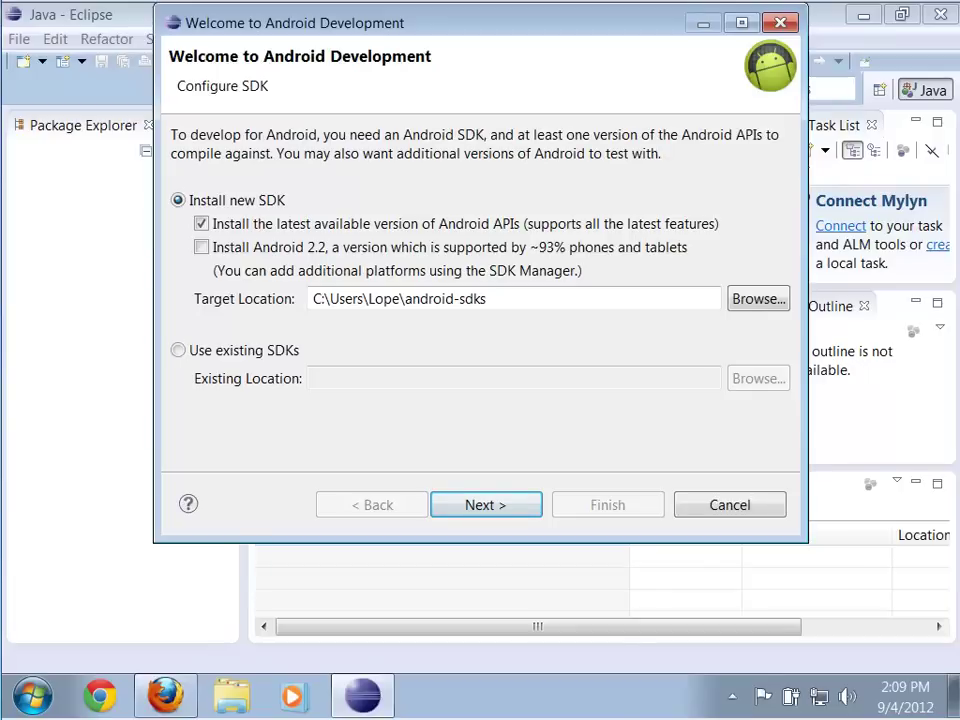
Choose to use existing SDKs and set the existing location to the AppData\Local\Android\android-sdk folder in the user's home directory
{"action": "left_click", "coordinate": [178, 351]}
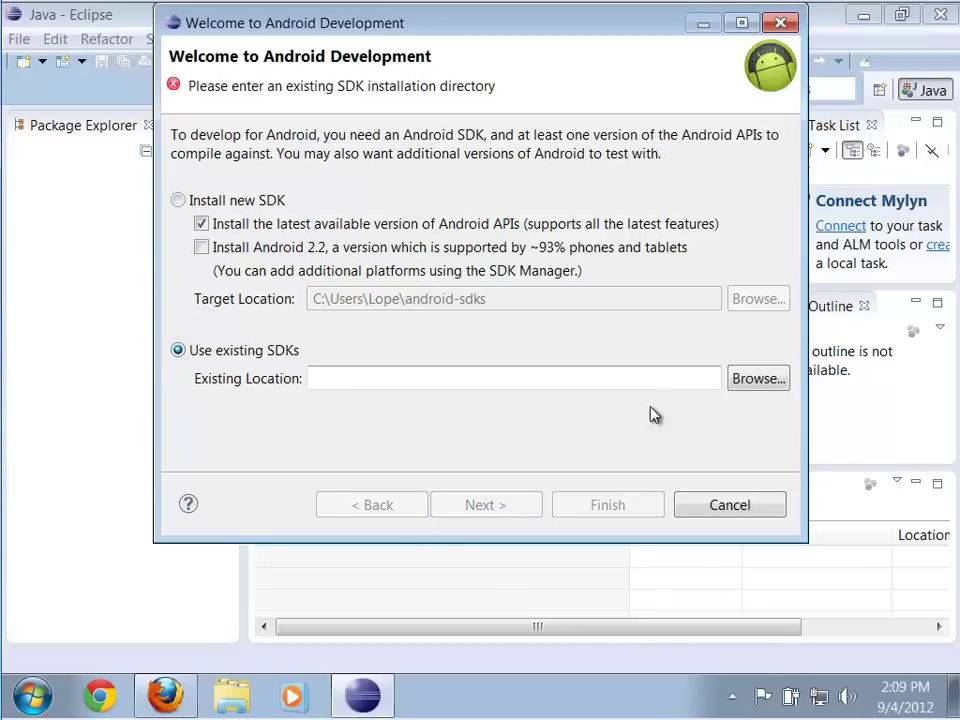
{"action": "left_click", "coordinate": [757, 380]}
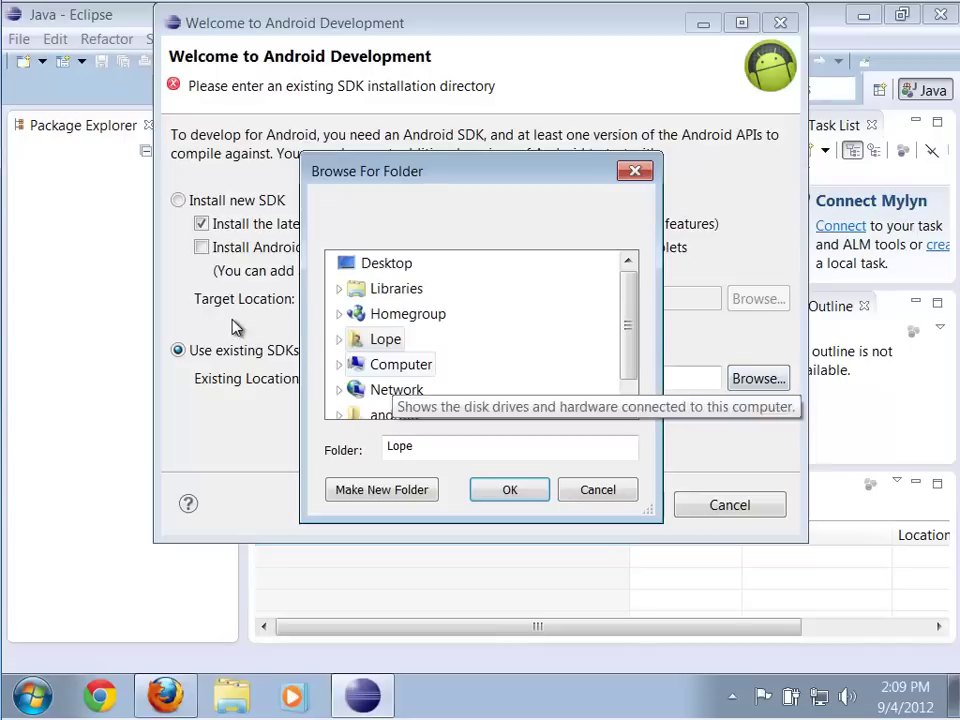
{"action": "left_click", "coordinate": [339, 340]}
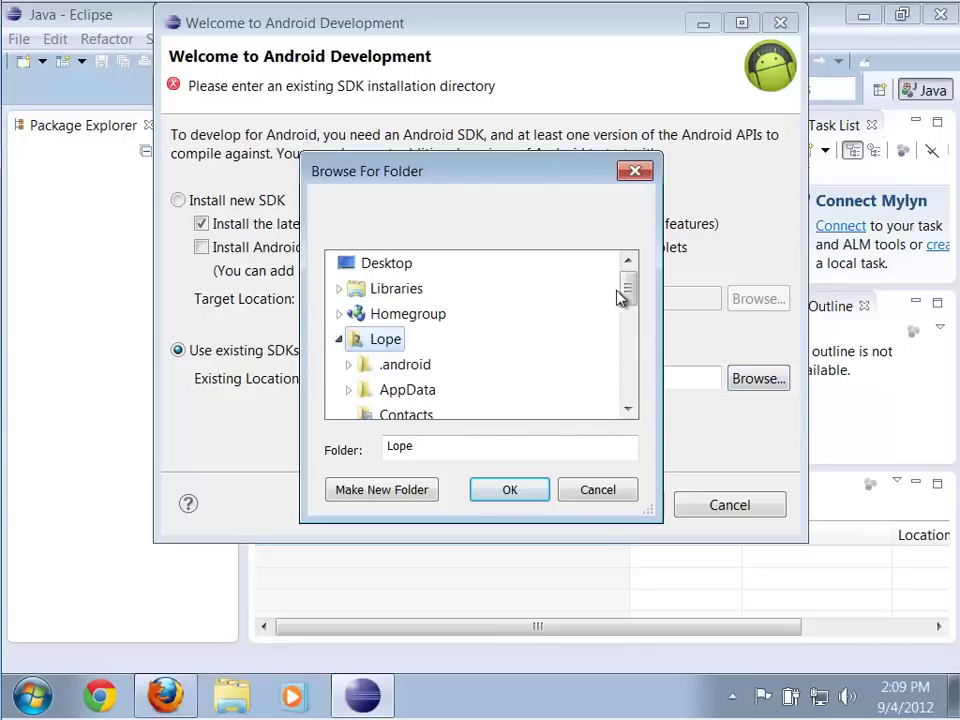
{"action": "left_click_drag", "start_coordinate": [627, 298], "coordinate": [628, 308]}
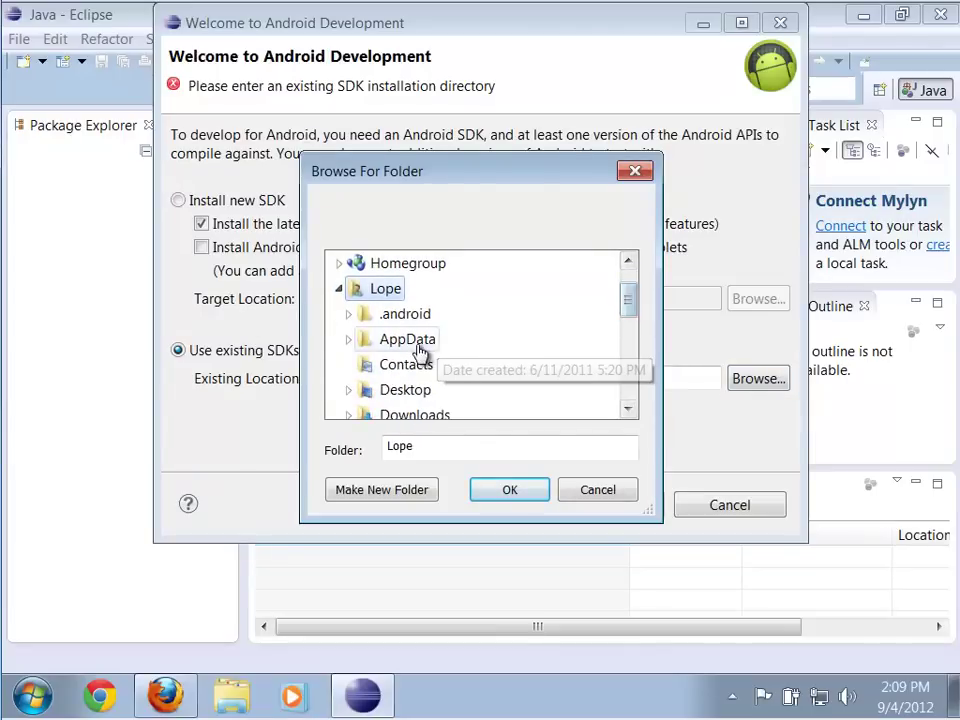
{"action": "left_click", "coordinate": [350, 342]}
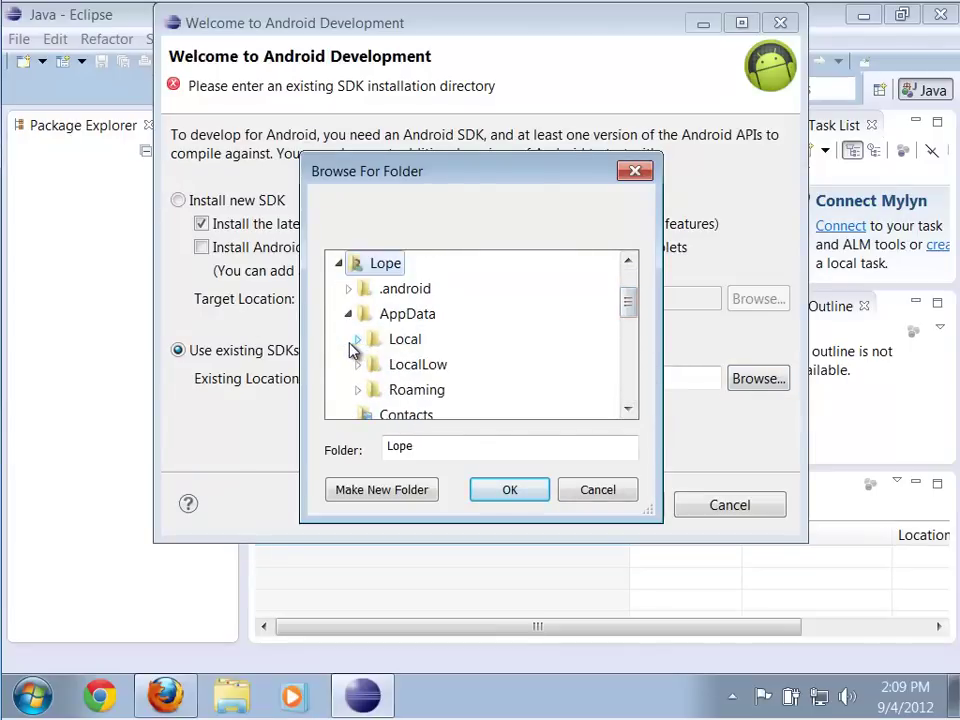
{"action": "left_click", "coordinate": [358, 343]}
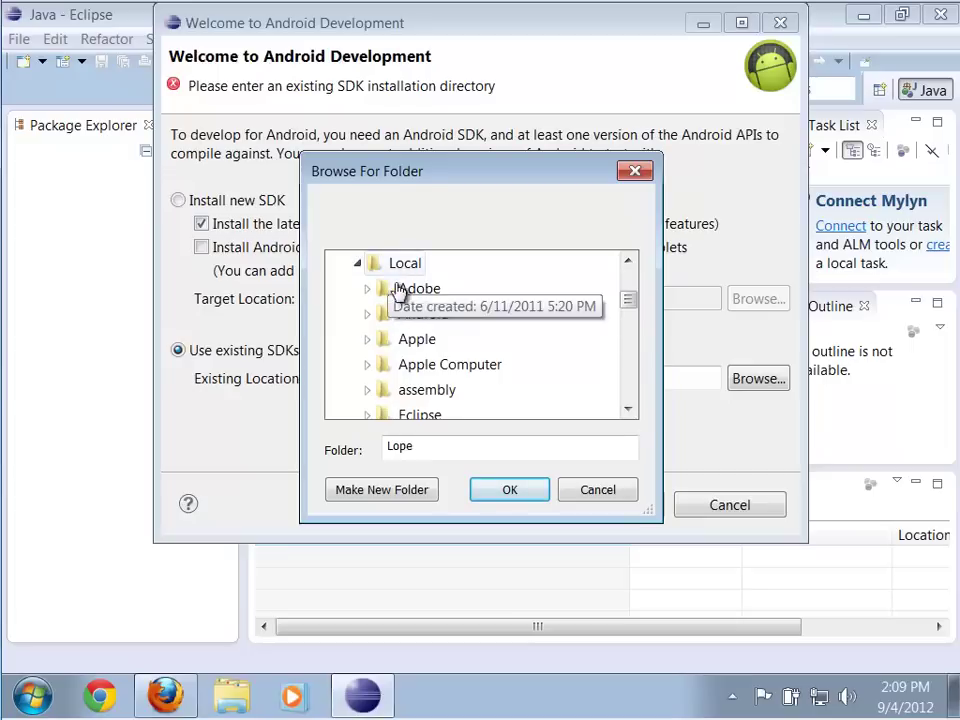
{"action": "left_click", "coordinate": [367, 314]}
{"action": "left_click", "coordinate": [376, 339]}
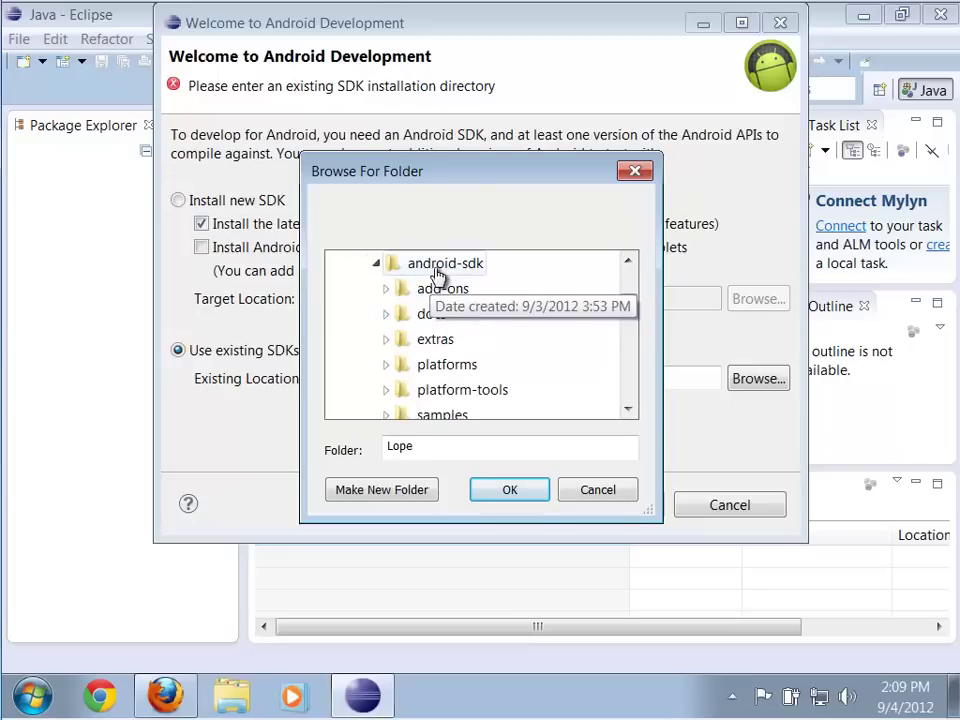
{"action": "left_click", "coordinate": [437, 266]}
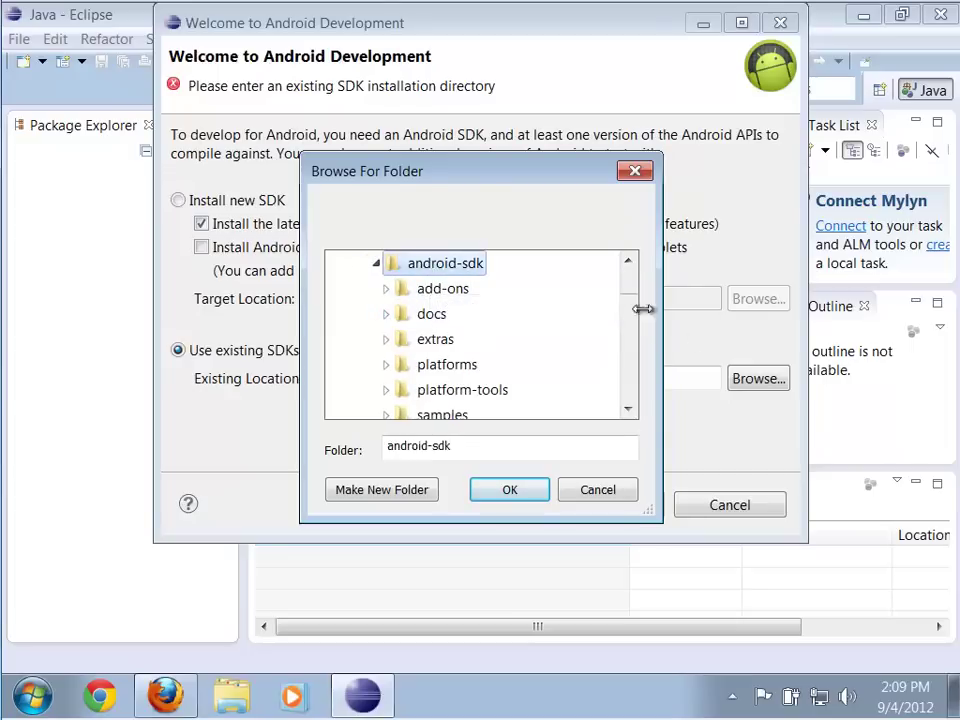
{"action": "left_click", "coordinate": [628, 260]}
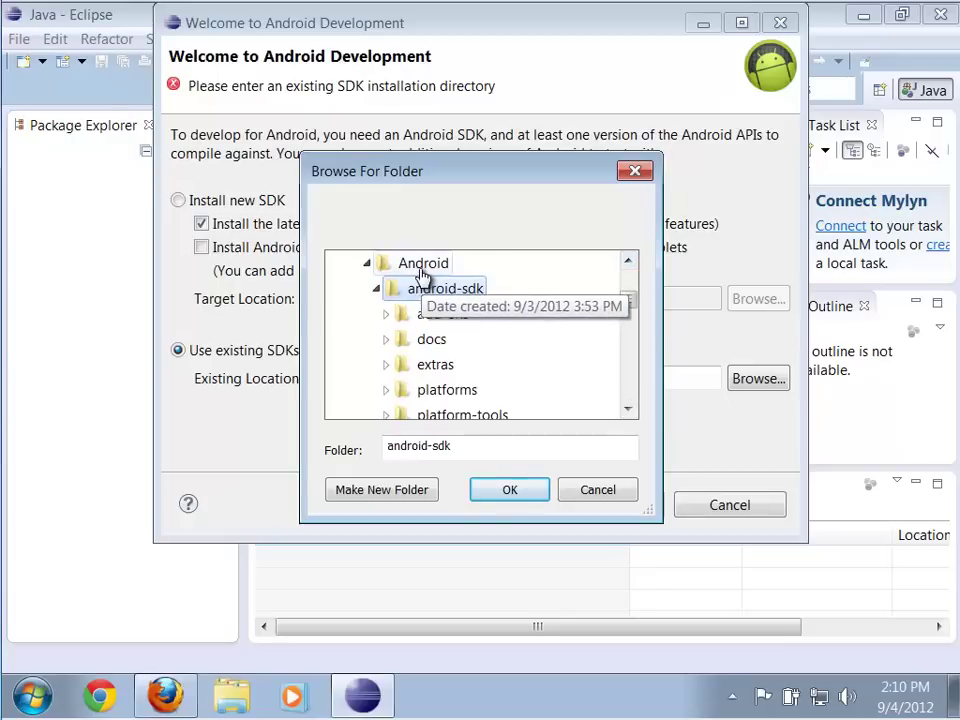
{"action": "left_click", "coordinate": [510, 490]}
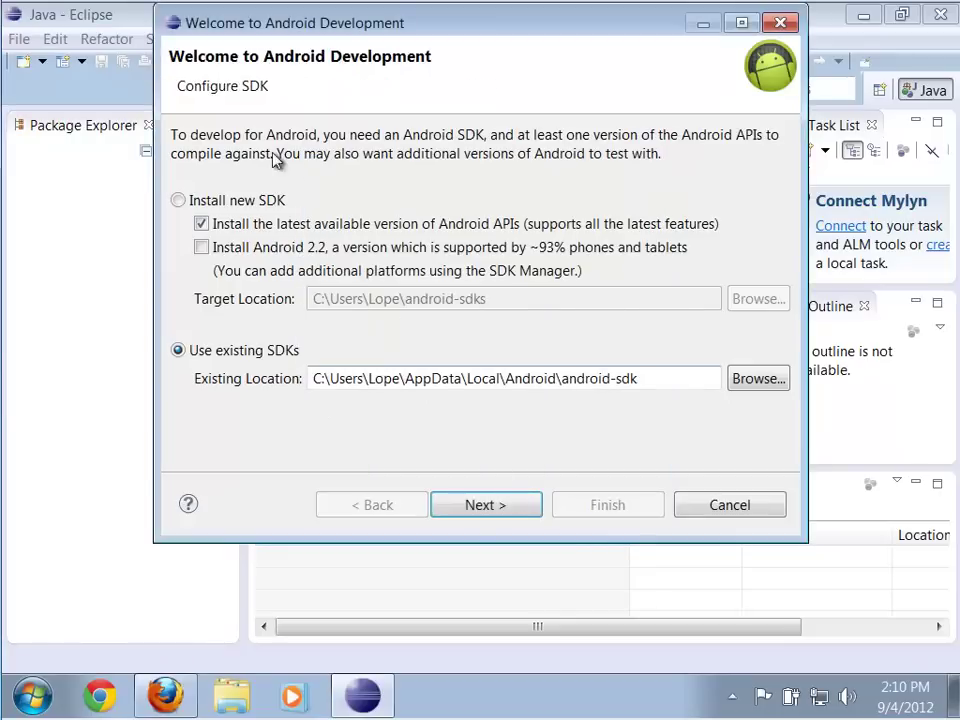
Decline sending usage statistics to Google and finish the Android development setup
{"action": "left_click", "coordinate": [492, 508]}
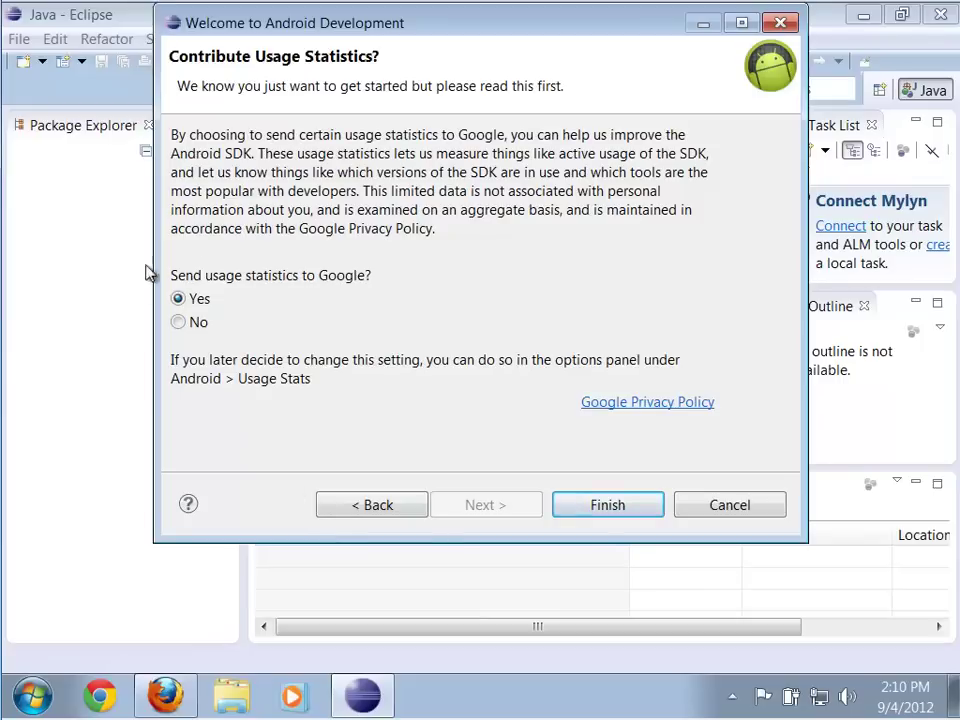
{"action": "left_click", "coordinate": [179, 322]}
{"action": "left_click", "coordinate": [607, 508]}
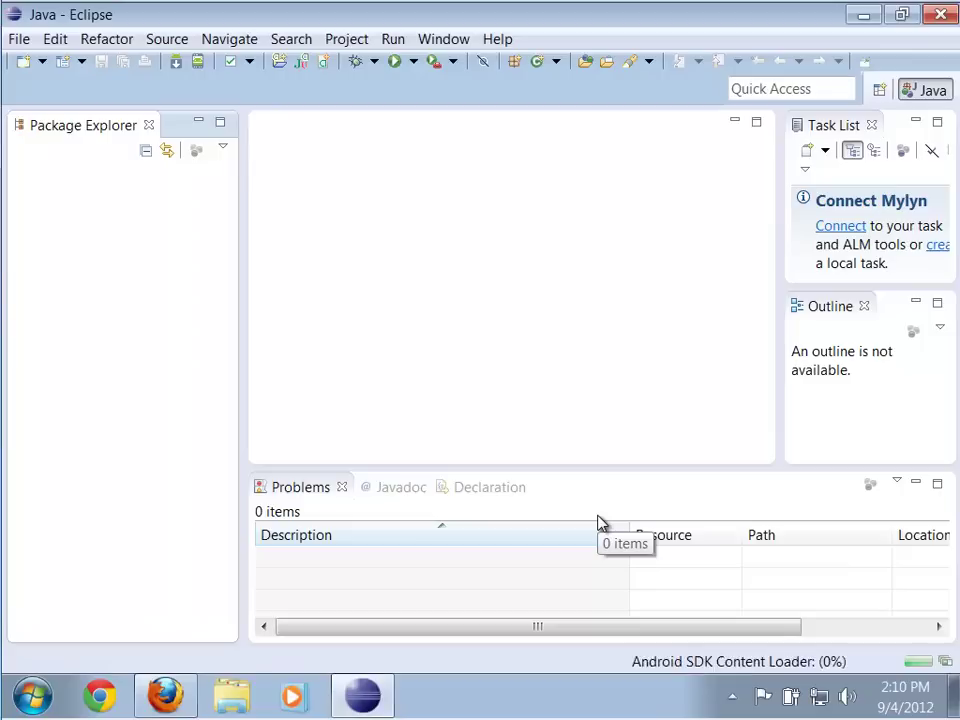